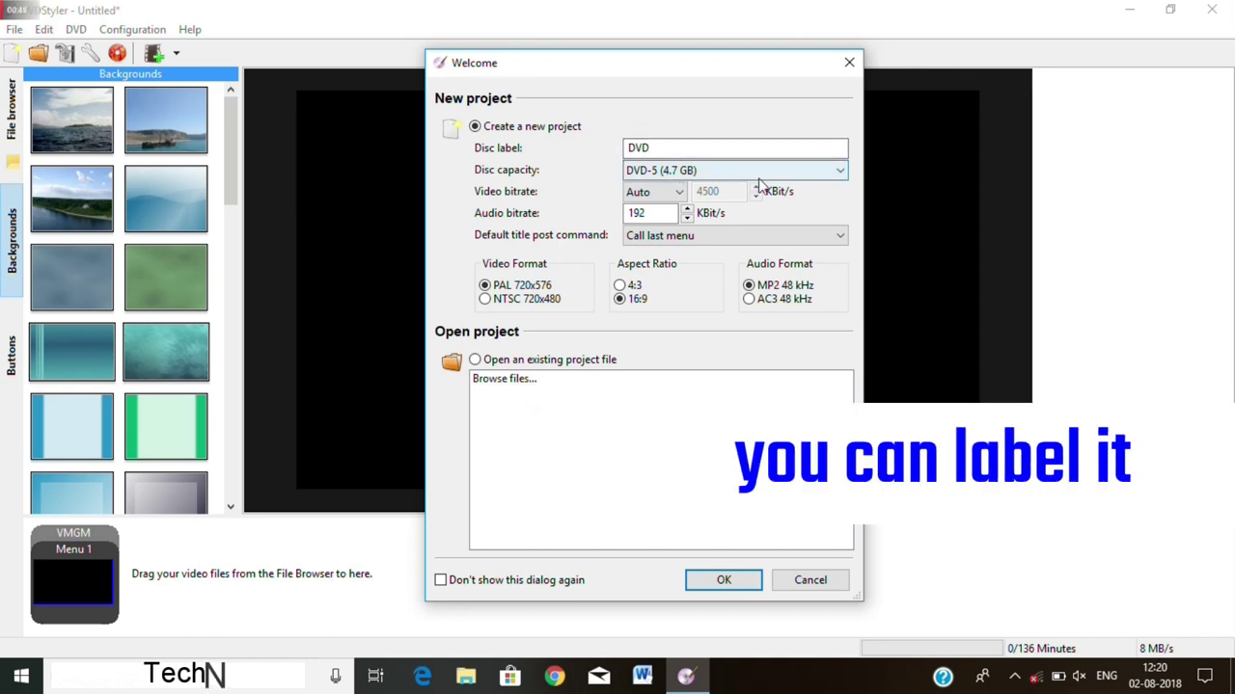
# - Create a new DVD project with DVD-5 (4.7 GB) disc capacity and a 16:9 aspect ratio
pyautogui.click(839, 177)
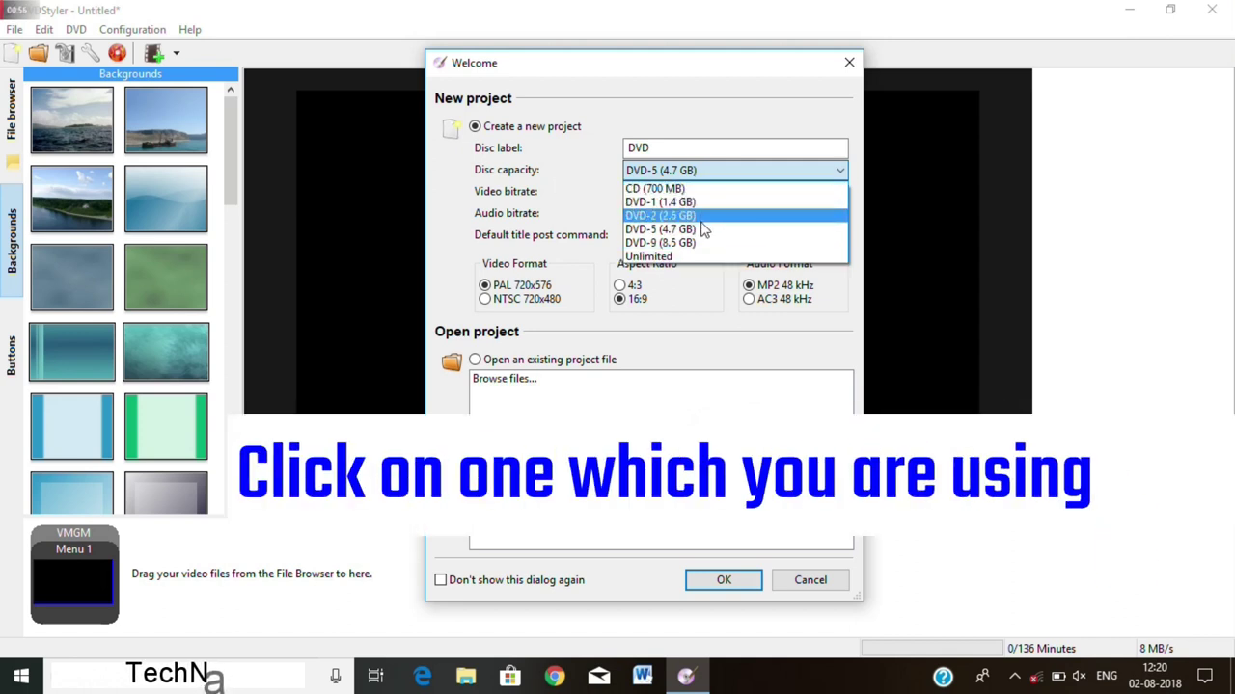
pyautogui.click(646, 232)
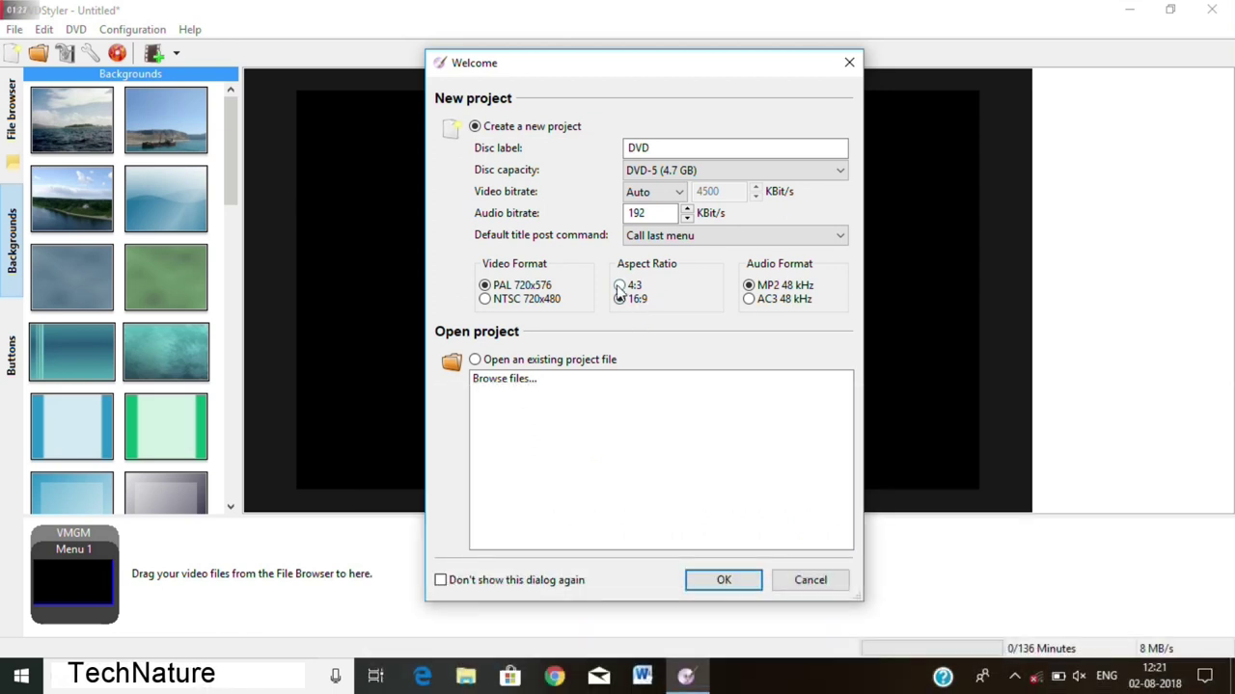
pyautogui.click(616, 288)
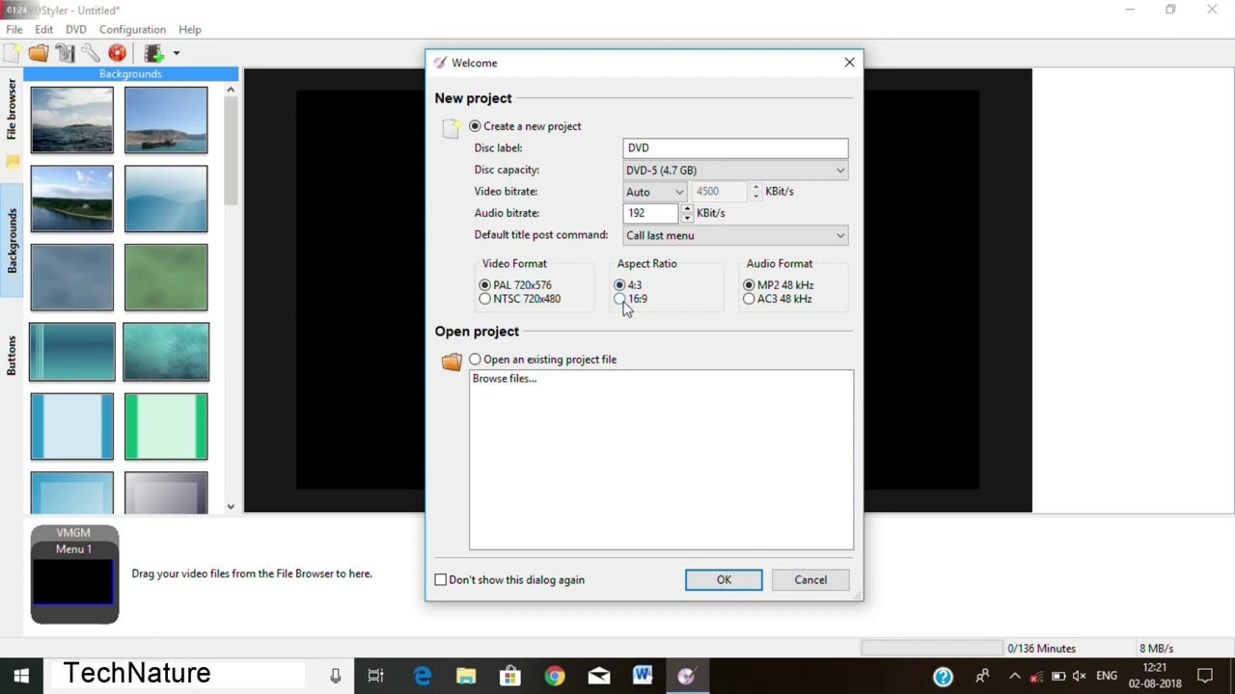
pyautogui.click(622, 301)
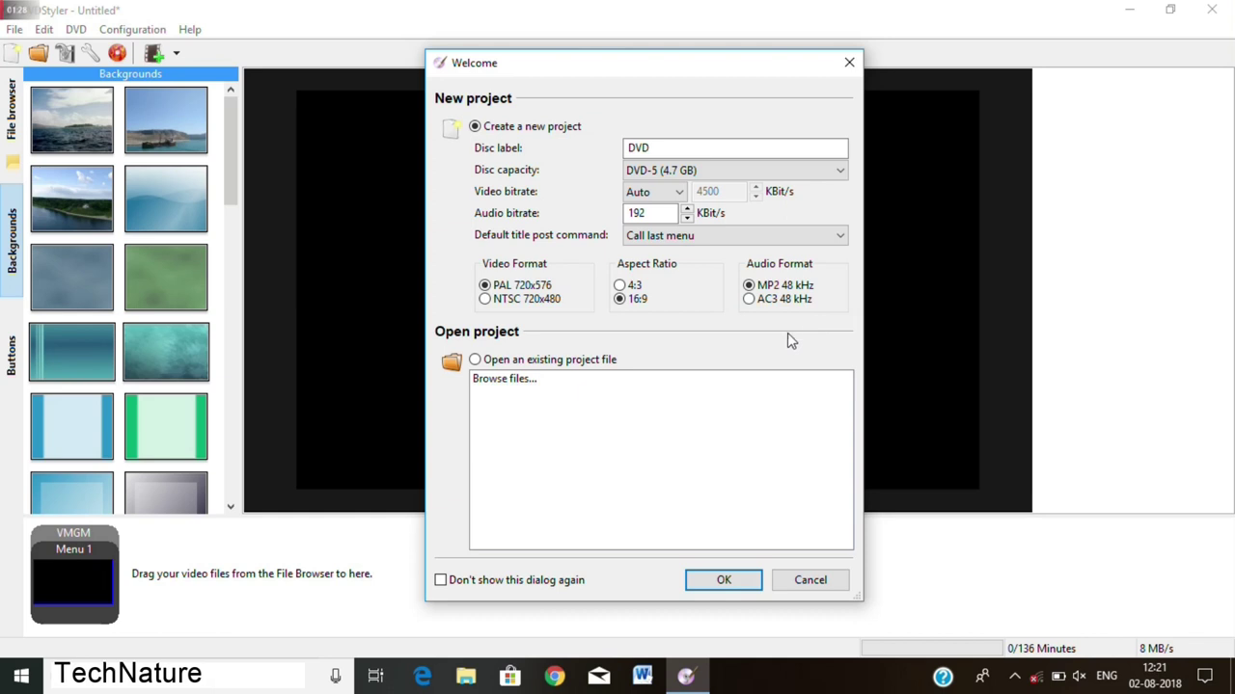
pyautogui.click(724, 584)
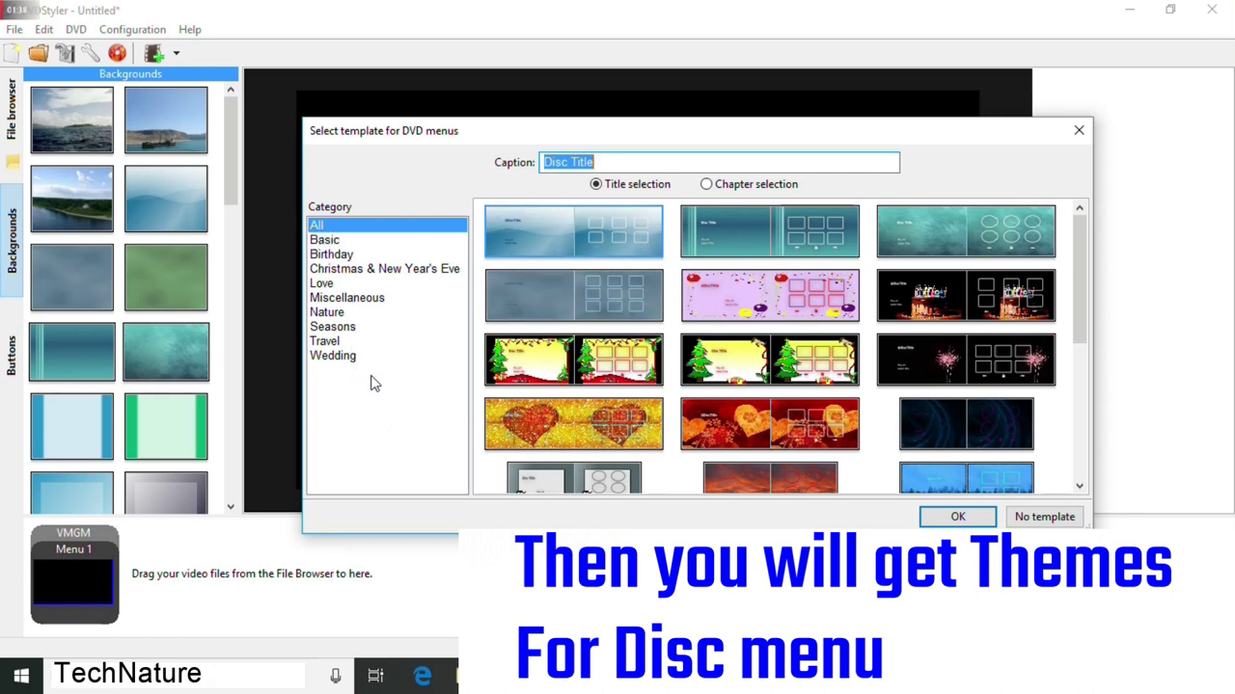
# - Examine the DVD menu templates offered in each category, from Basic through Wedding
pyautogui.click(314, 241)
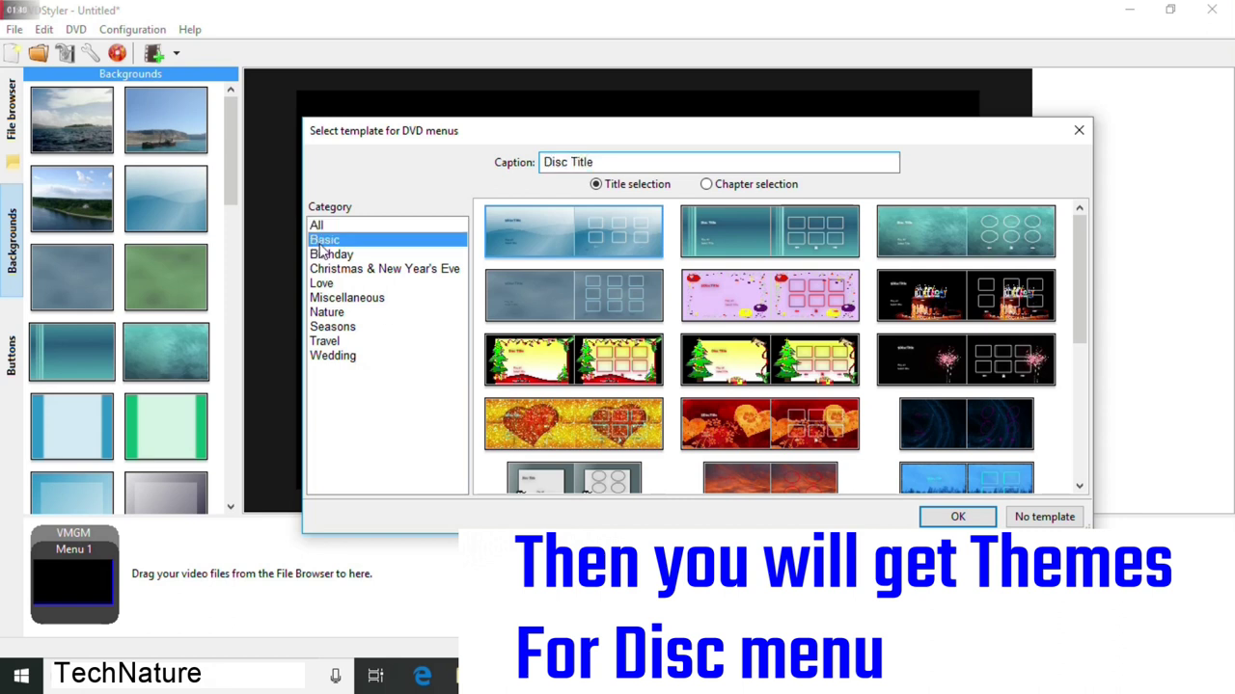
pyautogui.click(329, 254)
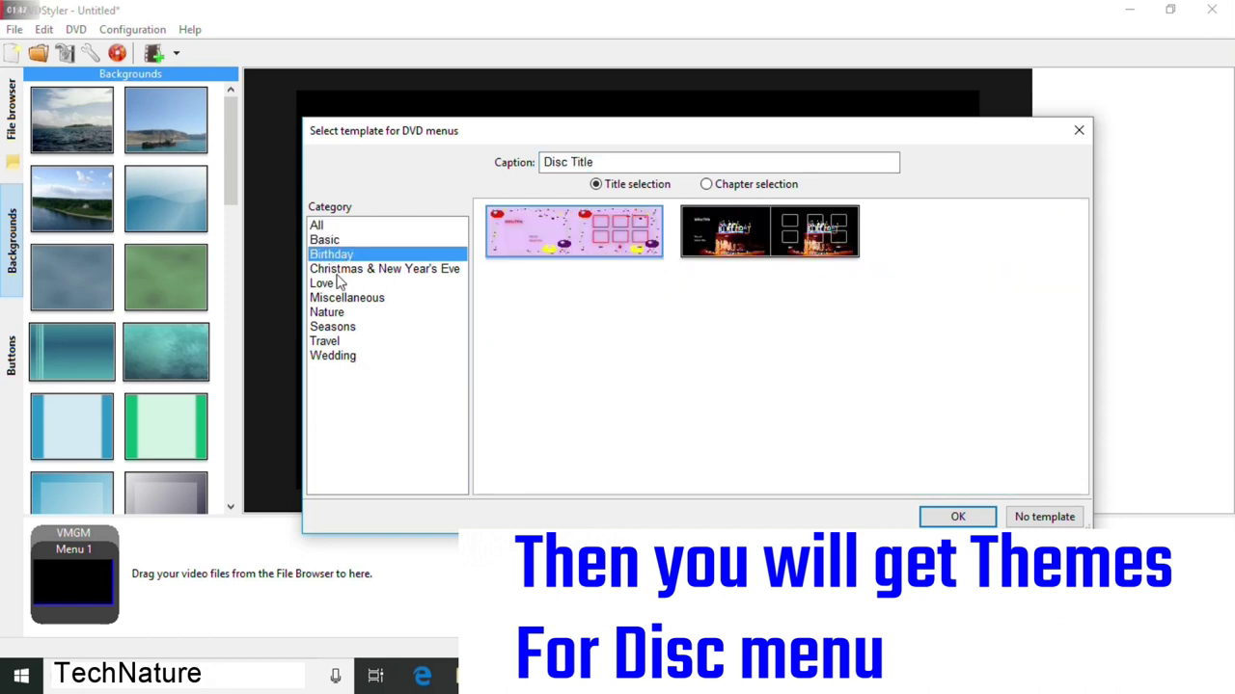
pyautogui.click(338, 271)
pyautogui.click(339, 286)
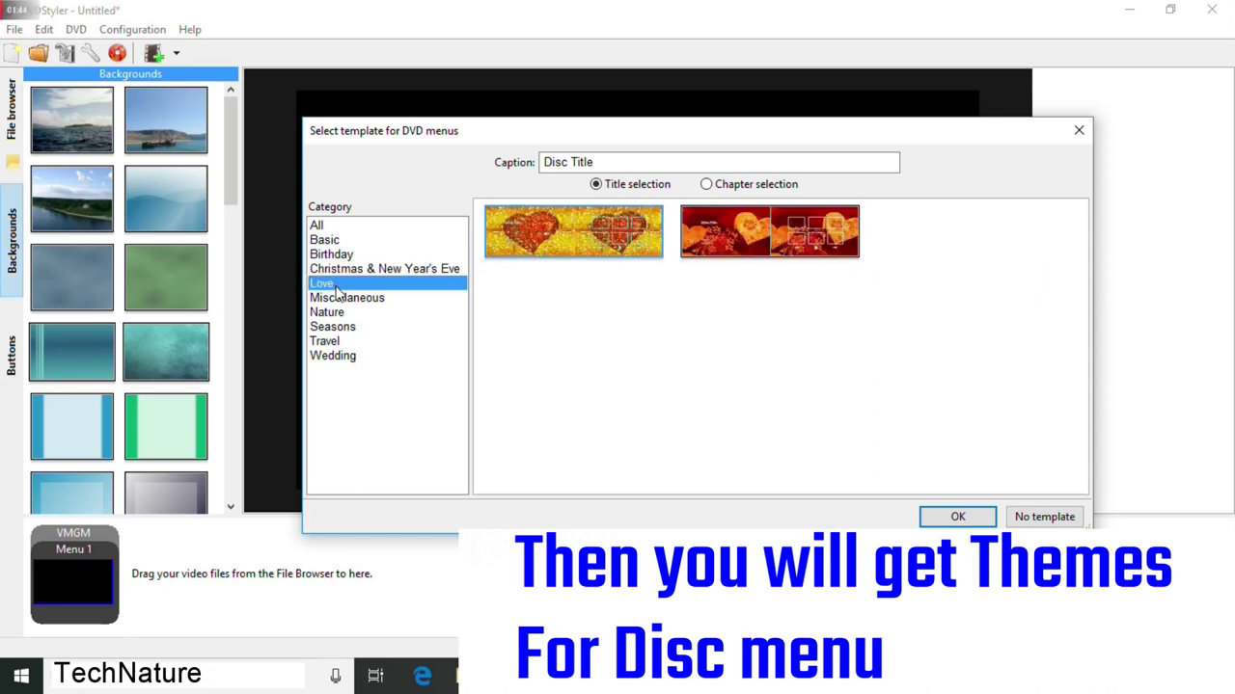
pyautogui.click(343, 299)
pyautogui.click(345, 315)
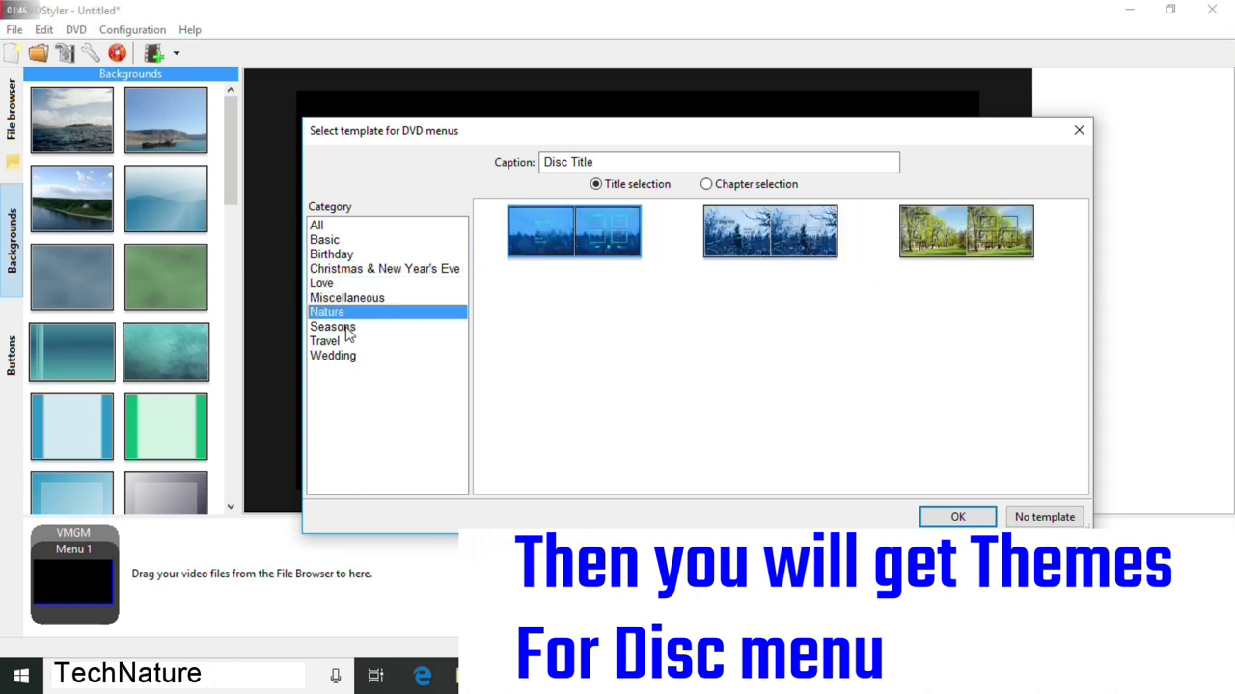
pyautogui.click(347, 329)
pyautogui.click(346, 343)
pyautogui.click(343, 358)
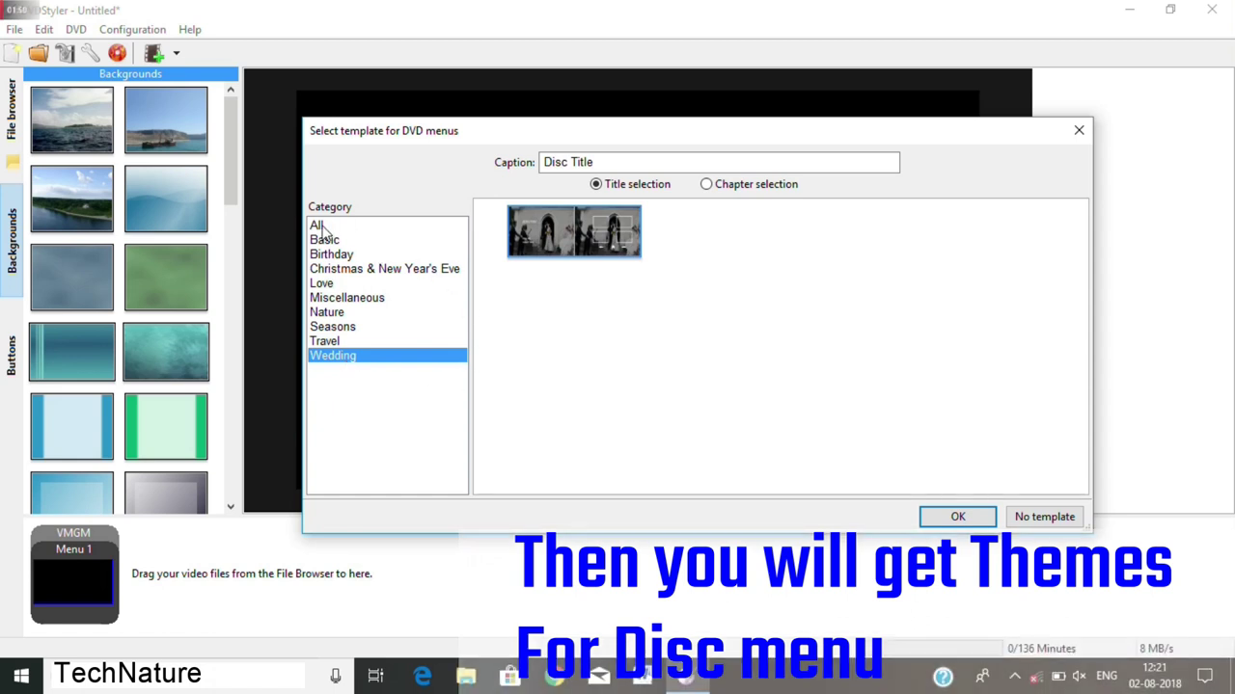
# - Apply the light blue wave template, the first one among all categories, to the DVD menus
pyautogui.click(459, 228)
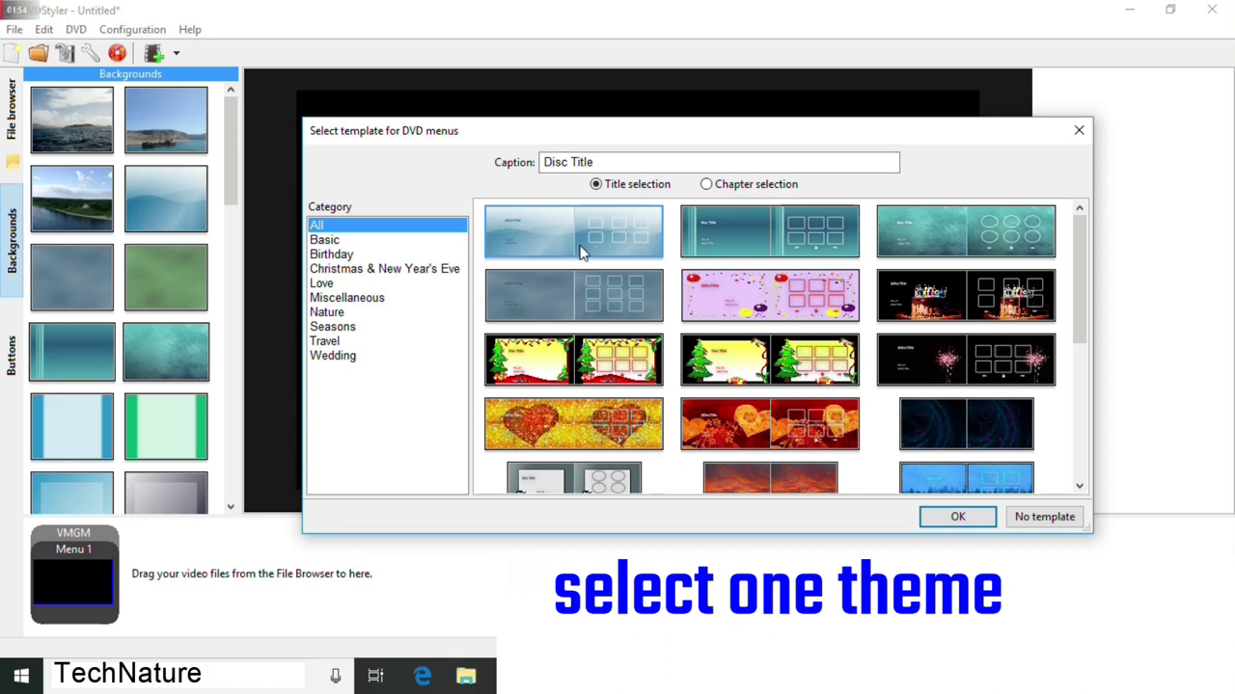
pyautogui.click(572, 243)
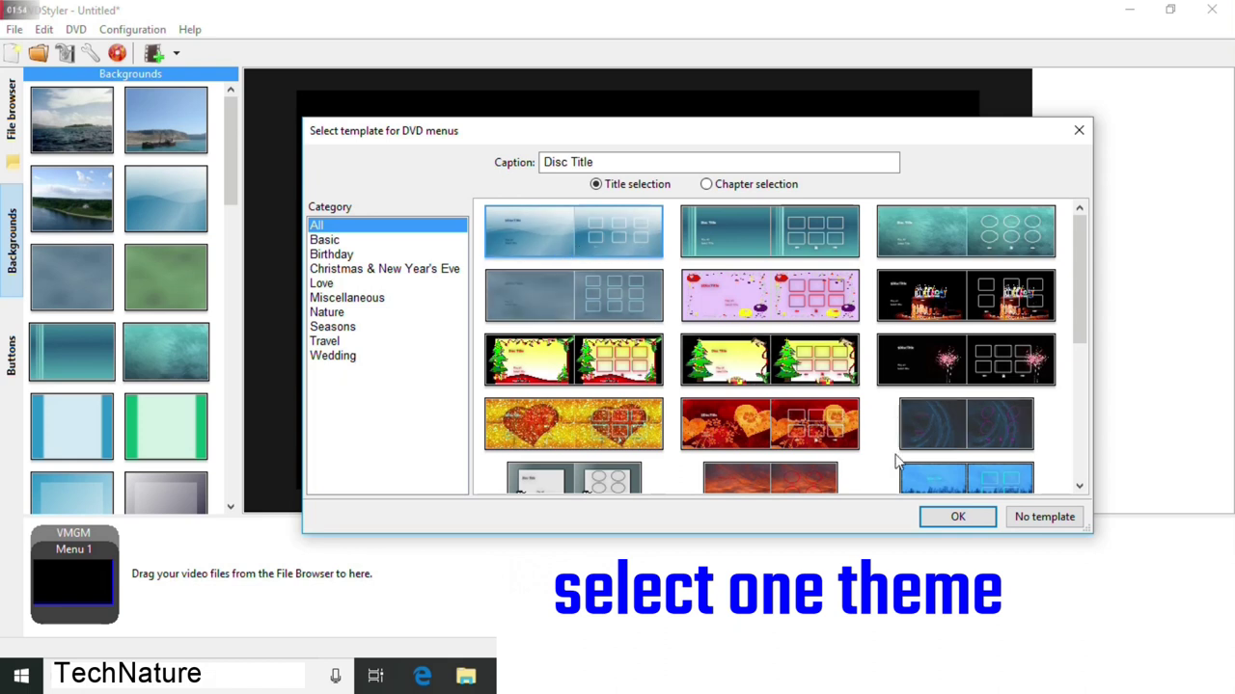
pyautogui.click(955, 518)
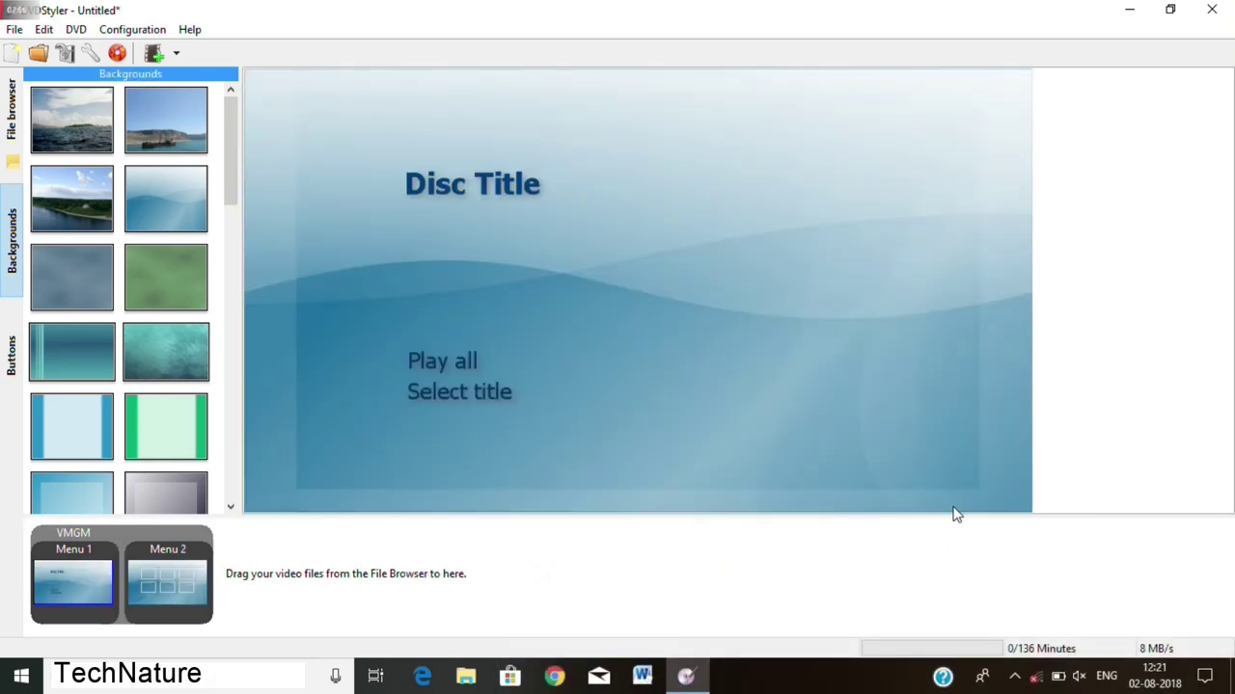
# - Reposition the menu buttons so Play all sits on the right side of Menu 1 and Select title moves up level with it
pyautogui.moveTo(457, 361); pyautogui.dragTo(834, 319)
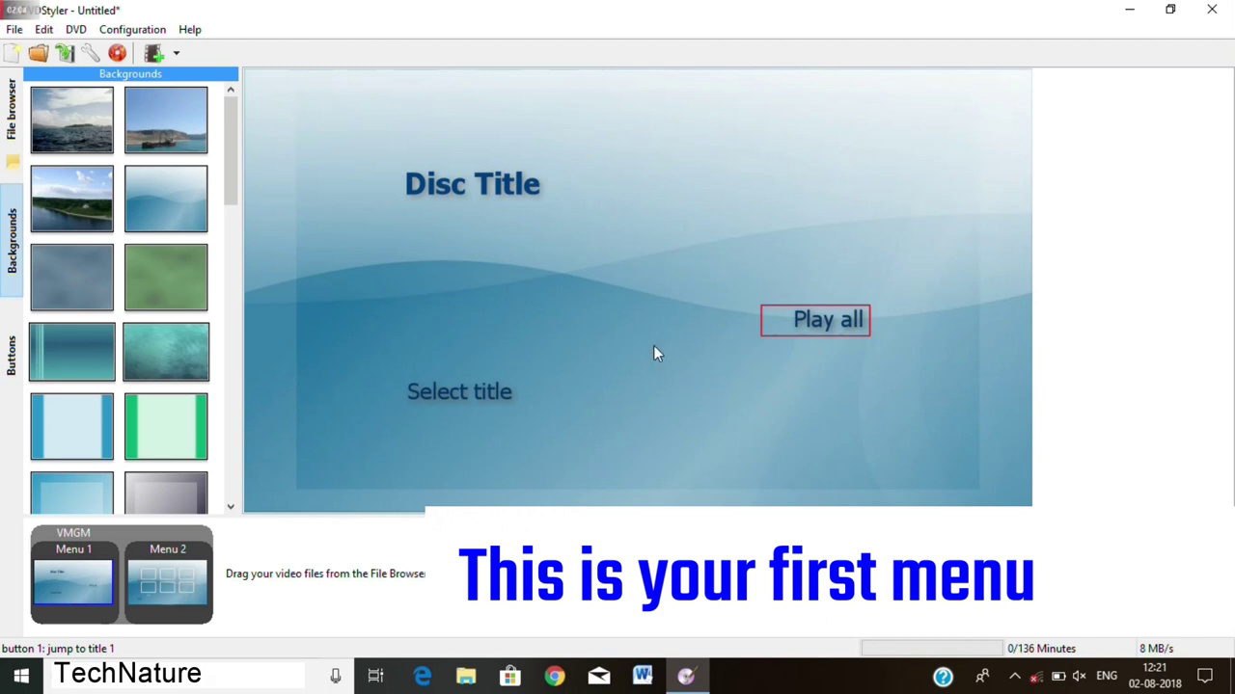
pyautogui.moveTo(493, 388); pyautogui.dragTo(494, 316)
pyautogui.click(493, 383)
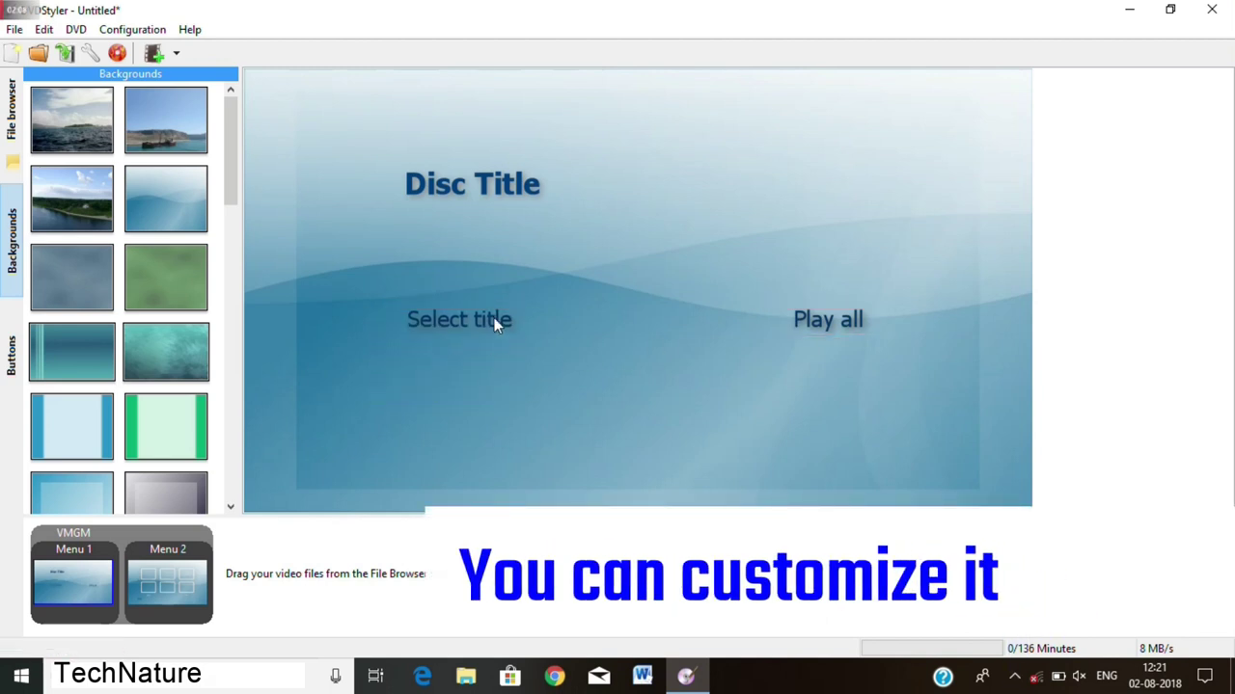
# - Change the Disc Title text on Menu 1 to MOVIES
pyautogui.doubleClick(429, 189)
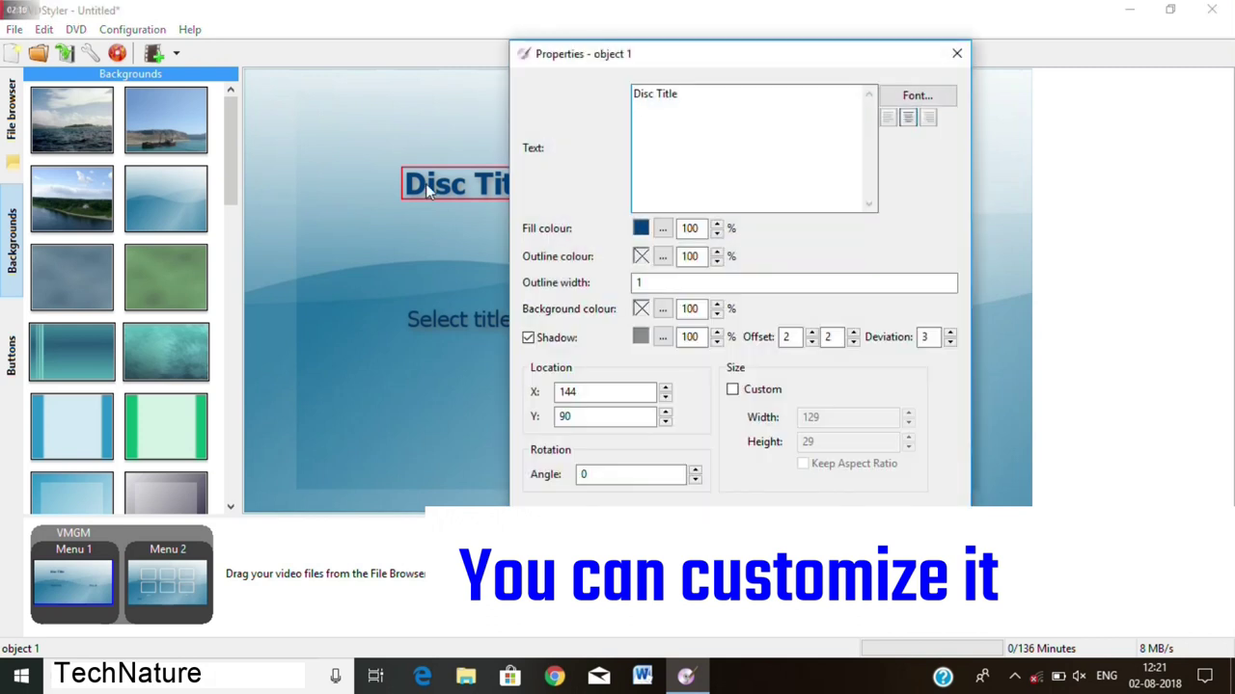
pyautogui.moveTo(698, 97); pyautogui.dragTo(611, 104)
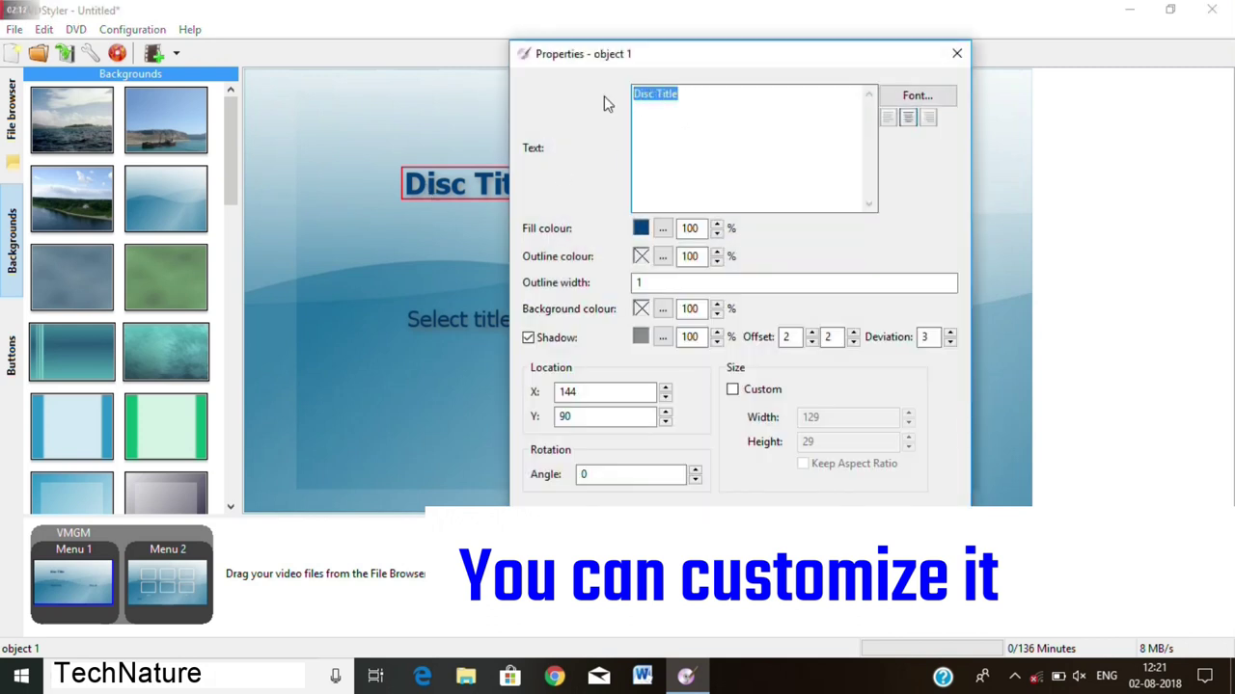
pyautogui.press('BackSpace')
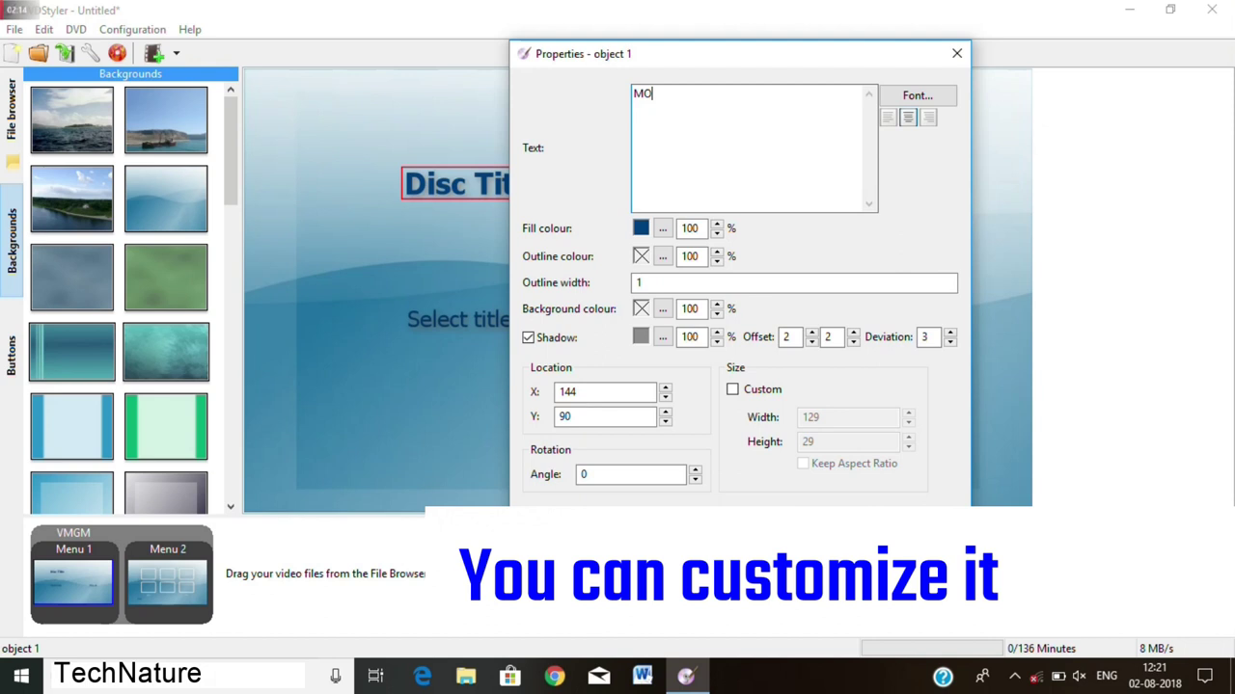
pyautogui.write('MOVIES')
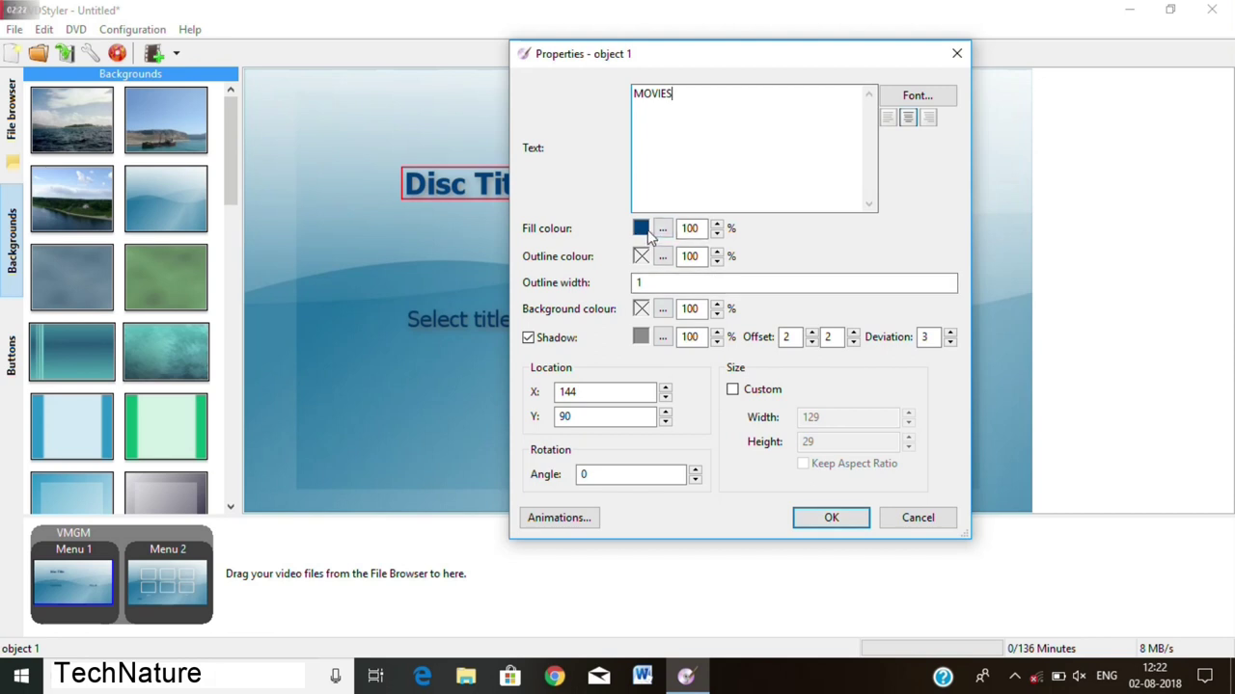
pyautogui.click(821, 517)
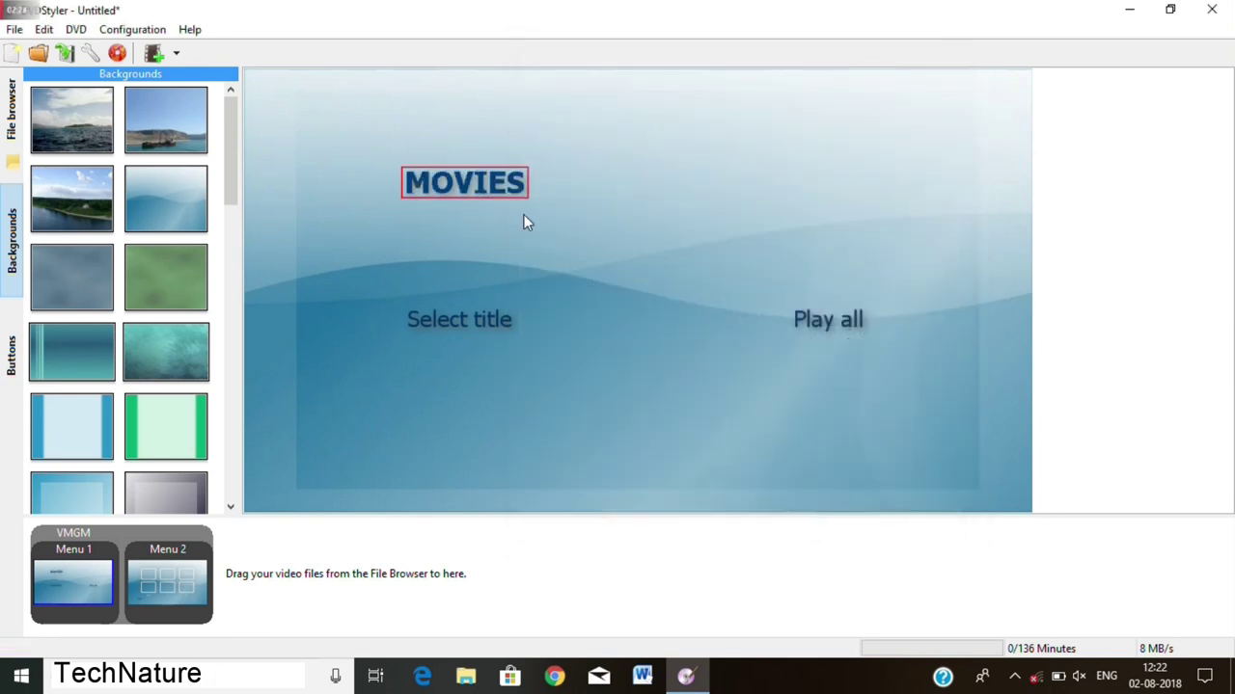
# - Set the fill colour of the MOVIES title to the basic bright yellow
pyautogui.doubleClick(512, 186)
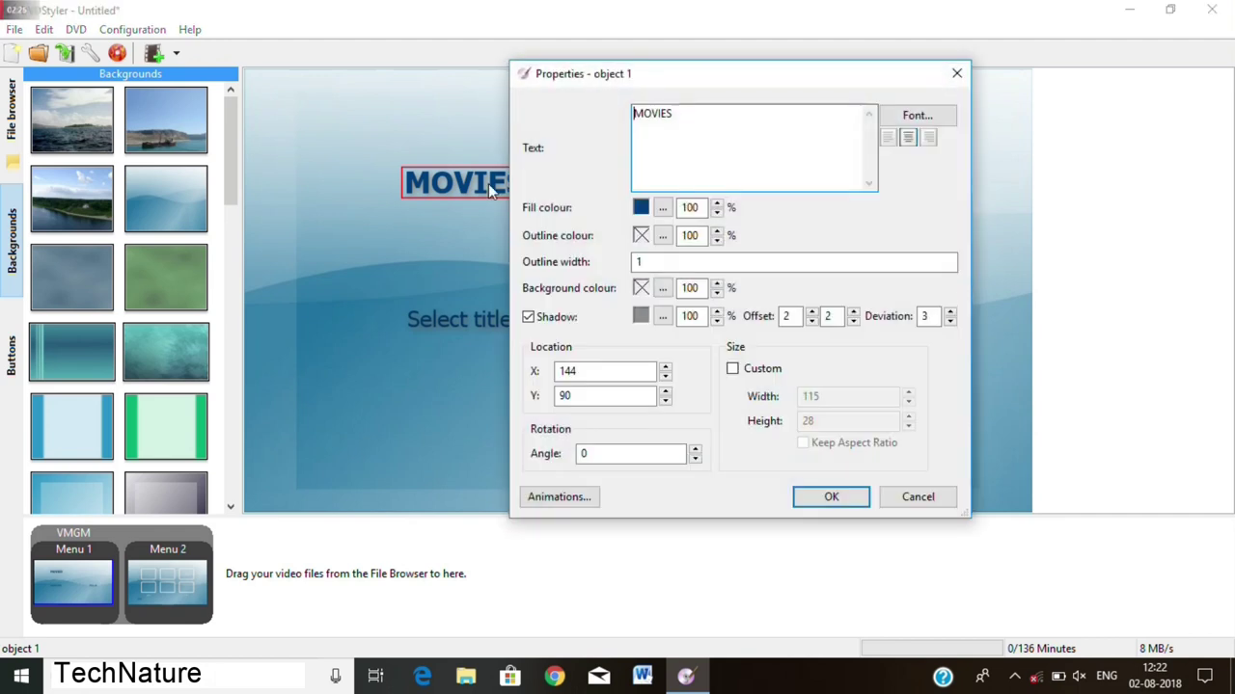
pyautogui.click(640, 210)
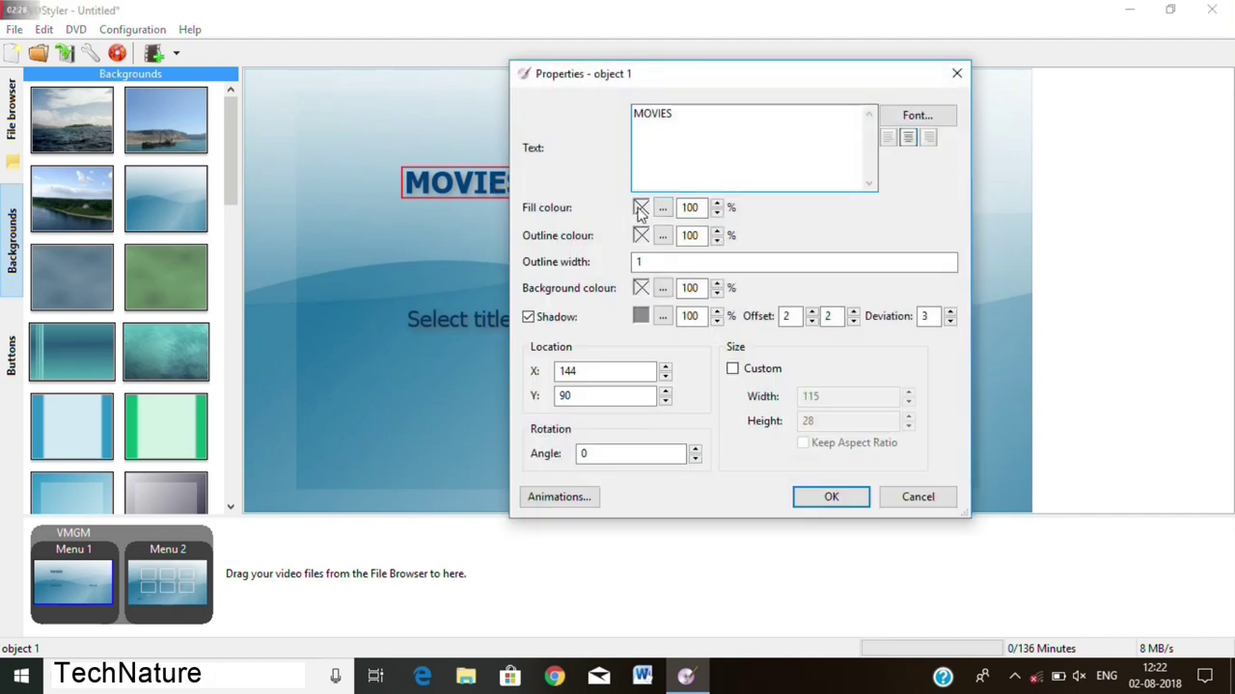
pyautogui.click(661, 209)
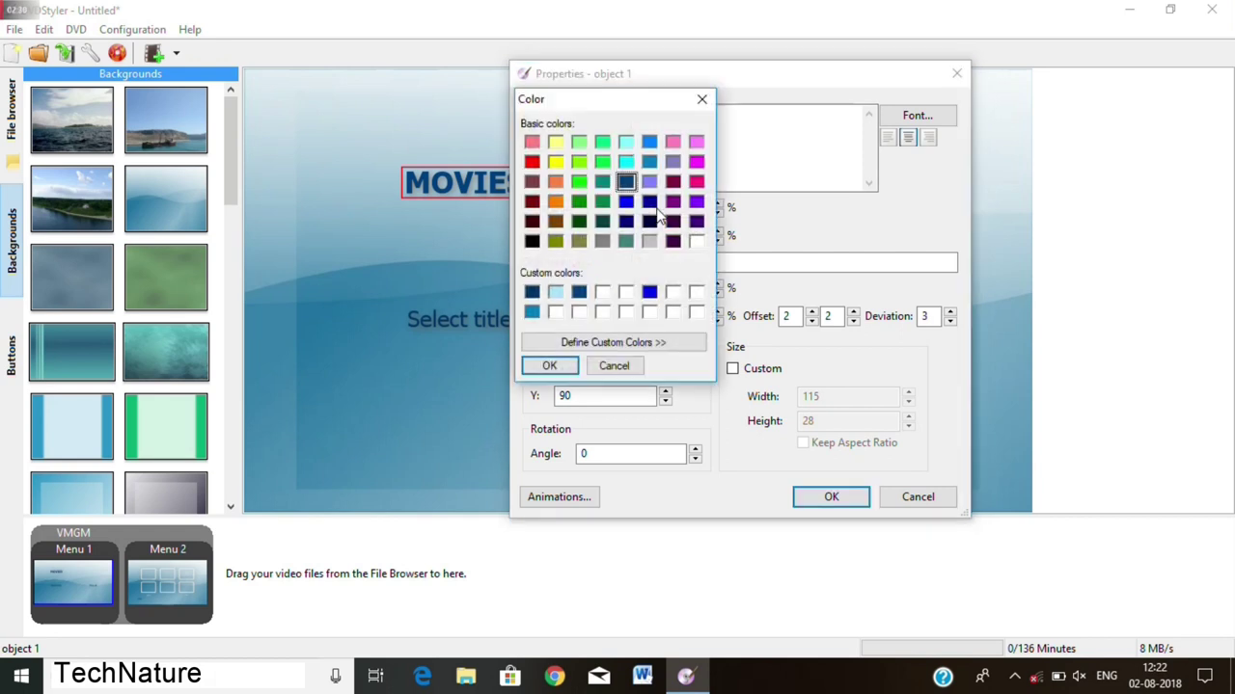
pyautogui.click(557, 163)
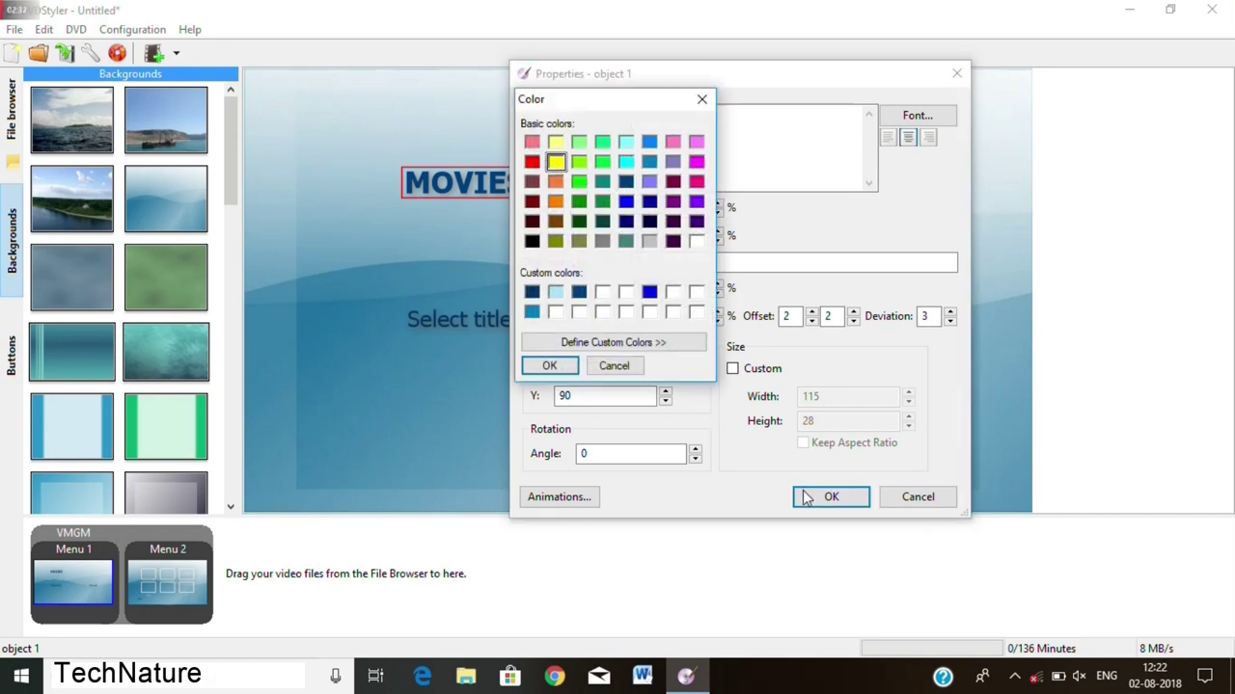
pyautogui.click(554, 366)
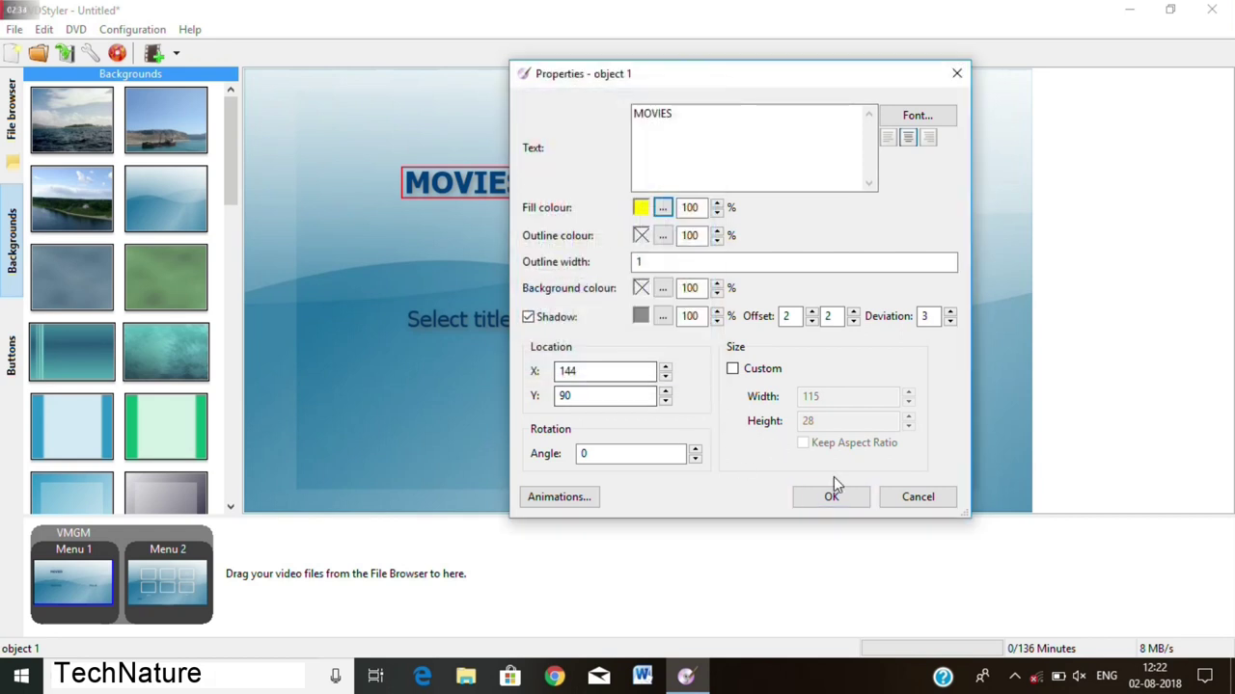
pyautogui.click(833, 497)
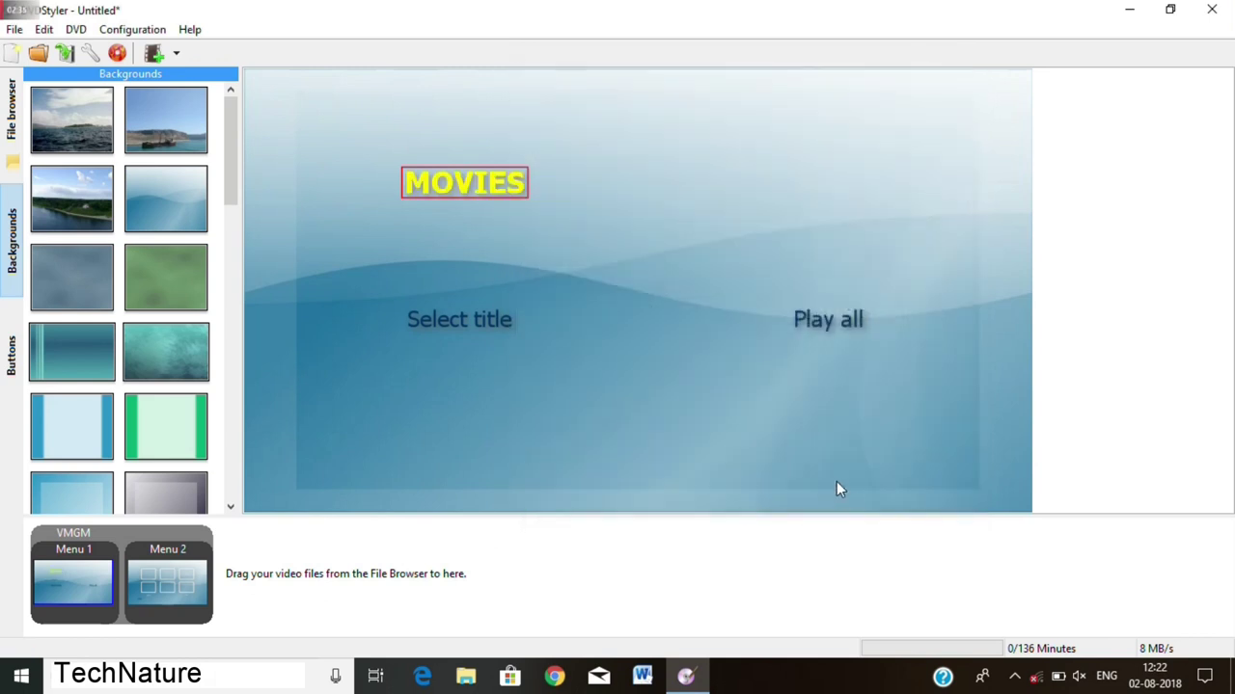
# - Set the fill colour of the MOVIES title to the basic medium teal-blue
pyautogui.doubleClick(497, 186)
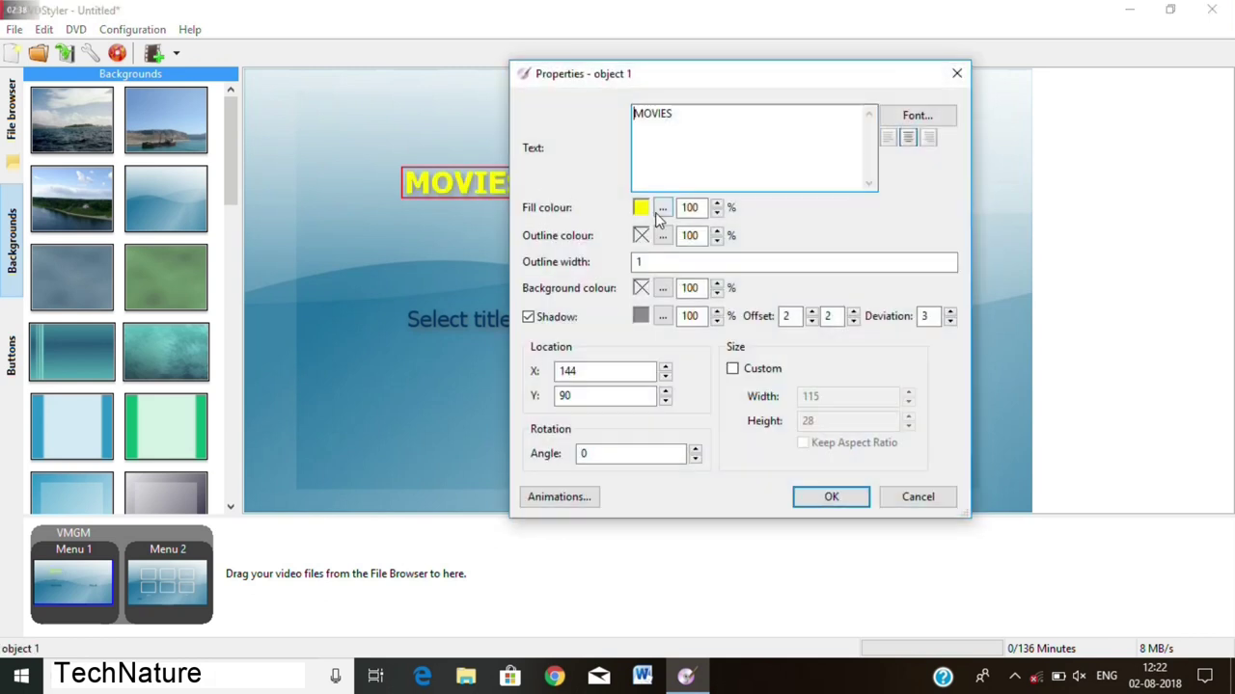
pyautogui.click(662, 211)
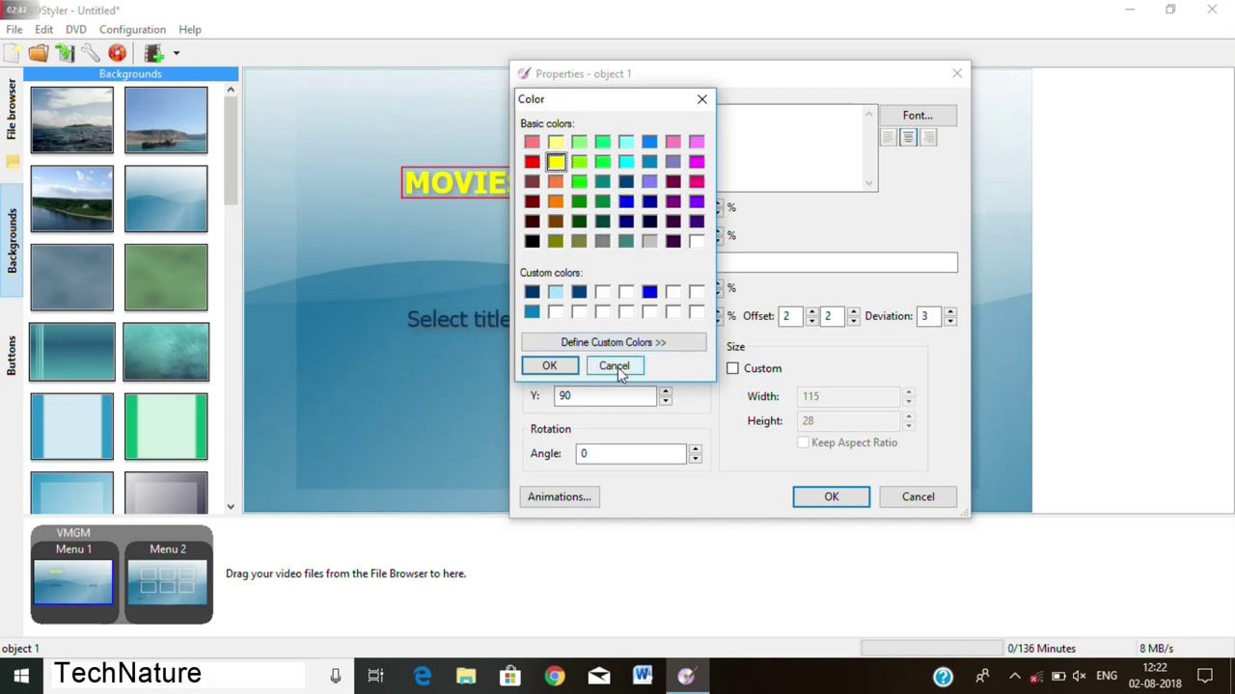
pyautogui.click(646, 163)
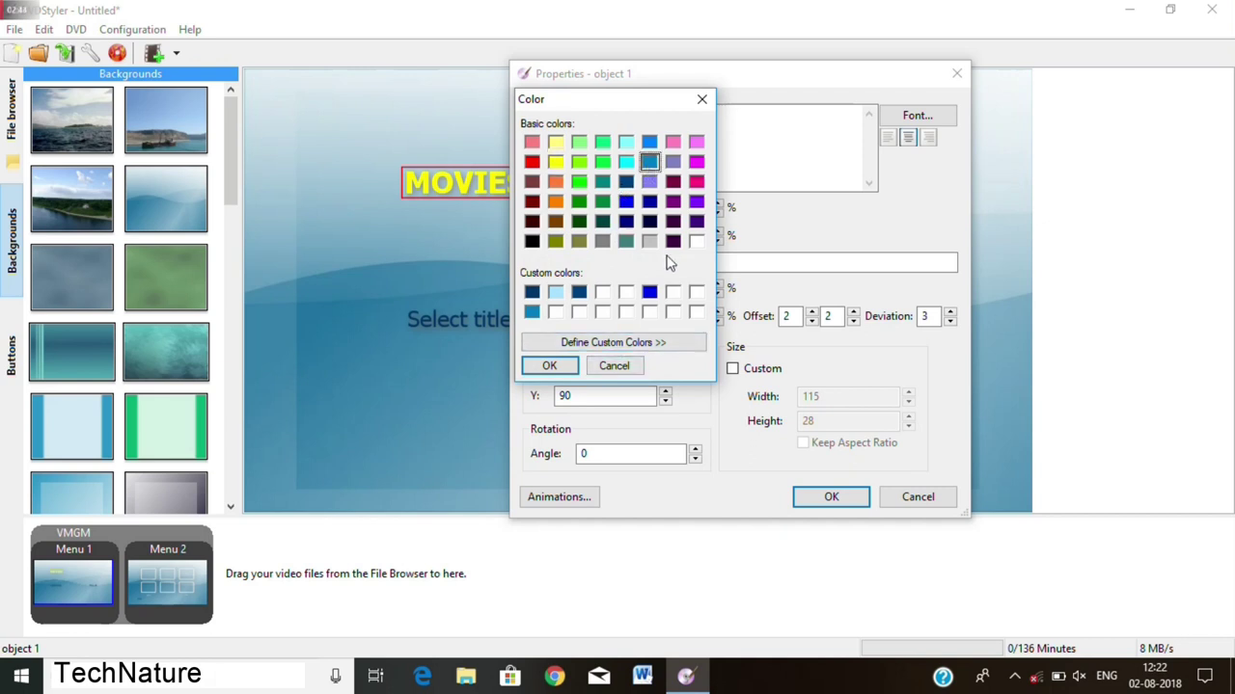
pyautogui.click(561, 376)
pyautogui.click(819, 499)
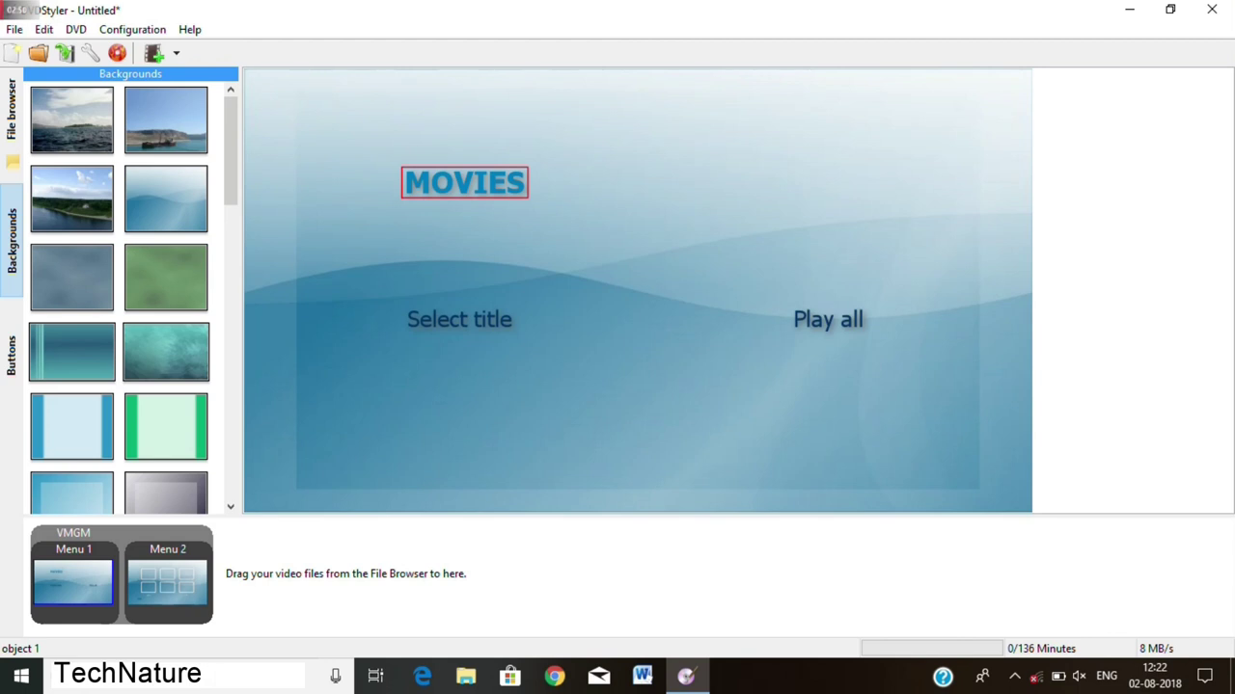
# - Set the fill colour of the MOVIES title to the third custom colour, a dark blue
pyautogui.doubleClick(445, 179)
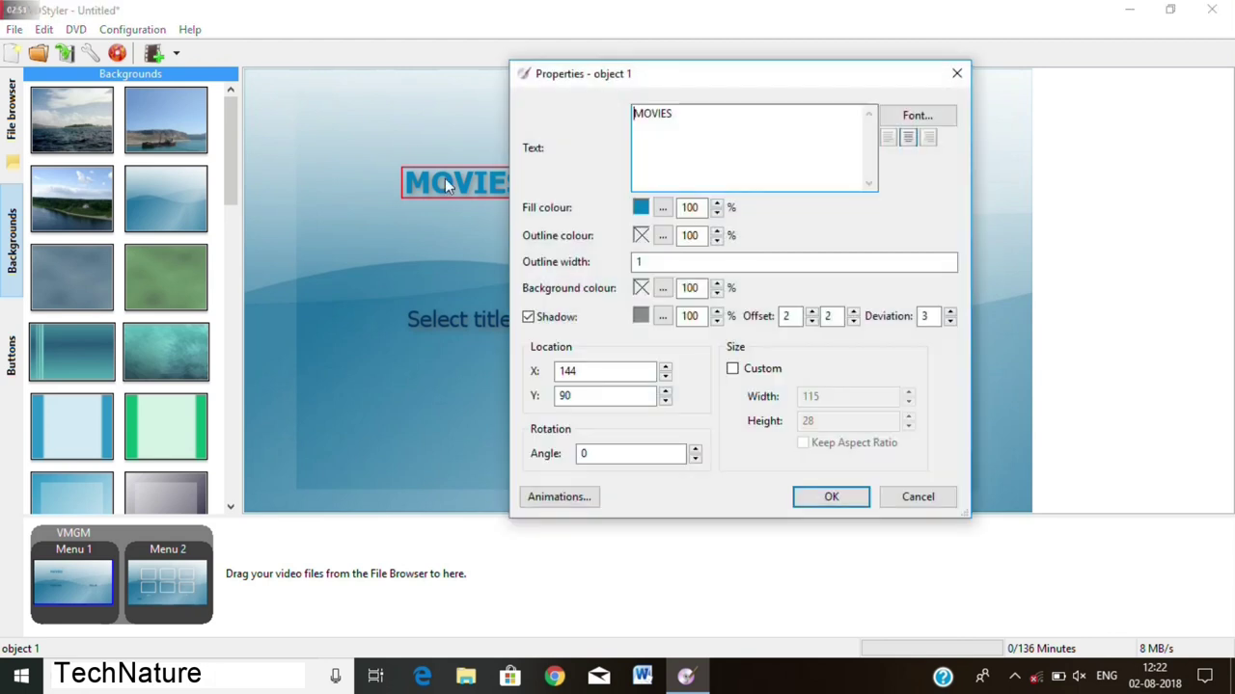
pyautogui.click(663, 208)
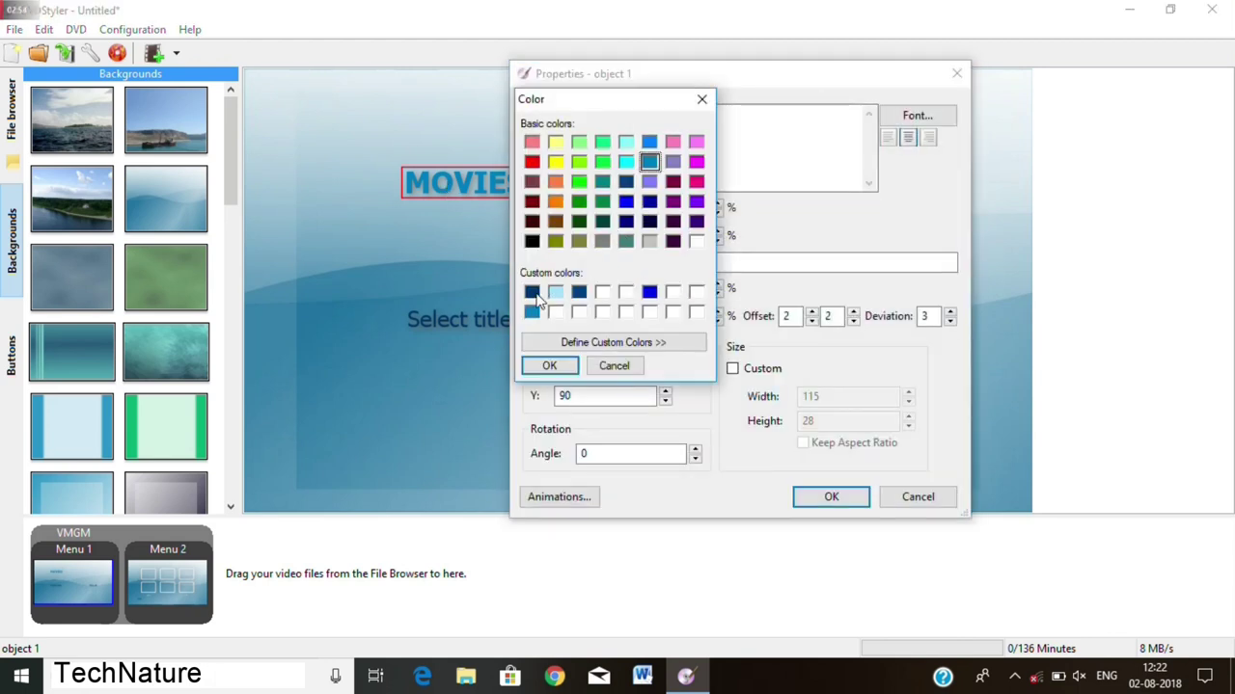
pyautogui.click(579, 292)
pyautogui.click(567, 367)
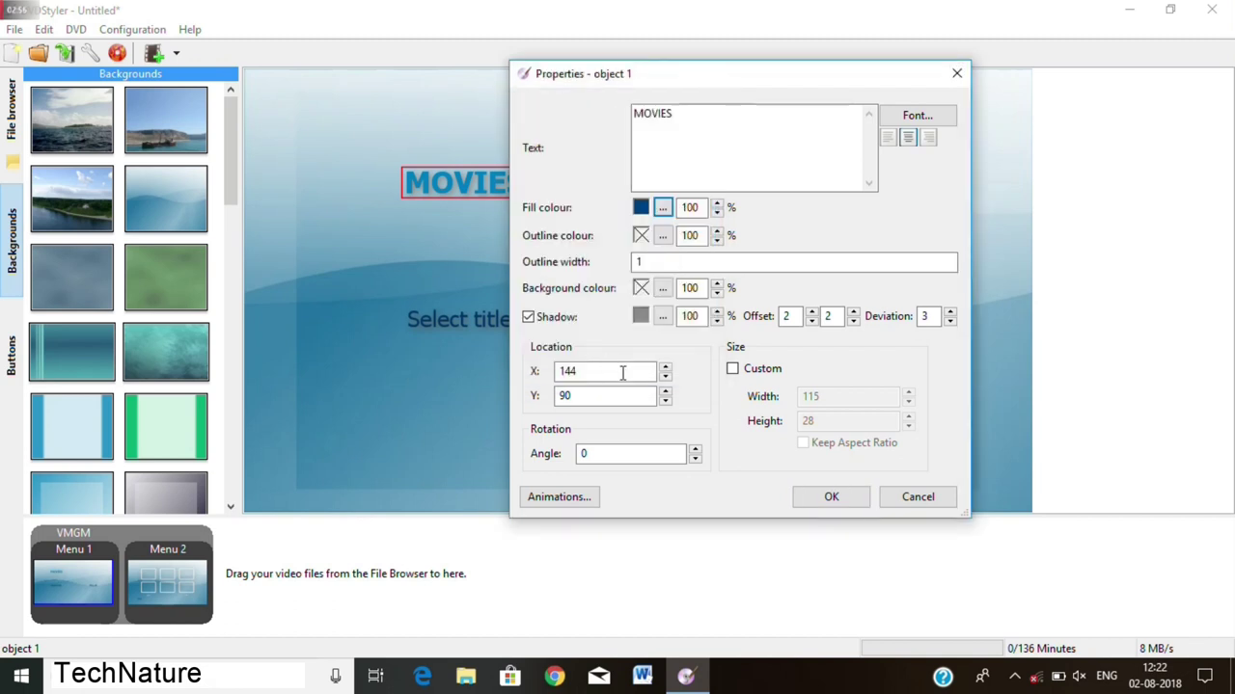
pyautogui.click(827, 496)
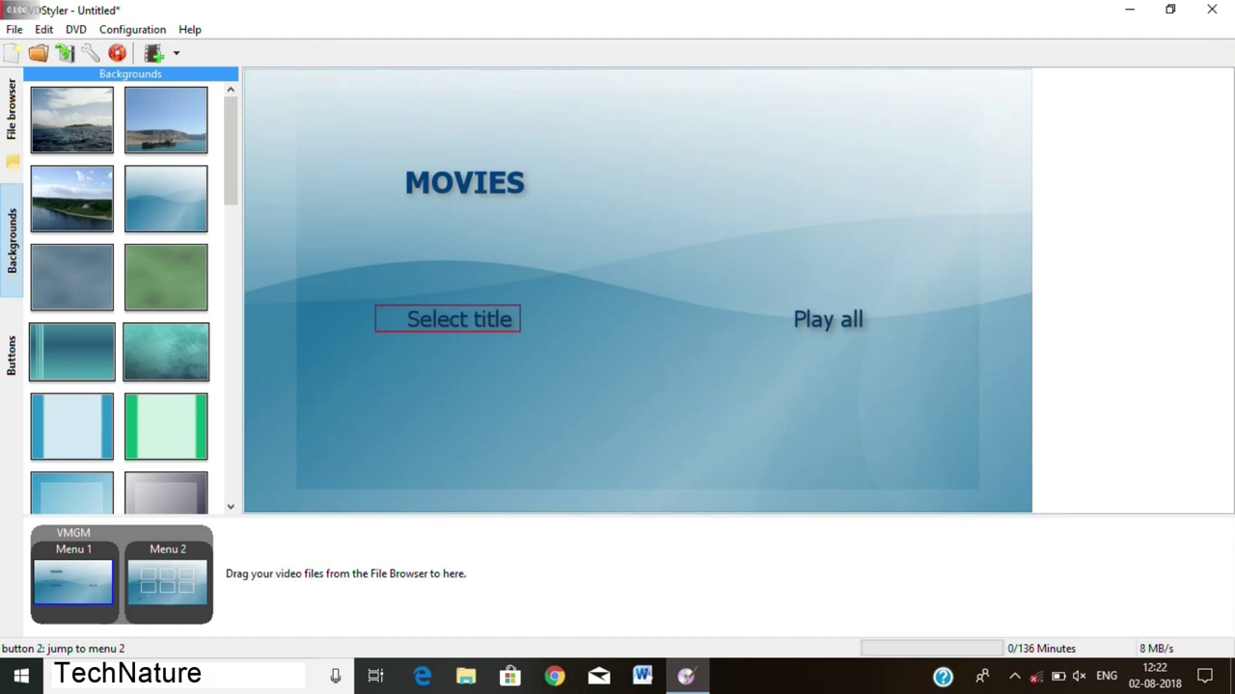
# - Move the Select title button slightly upward, and undo a similar small move of the Play all button
pyautogui.moveTo(453, 321); pyautogui.dragTo(454, 312)
pyautogui.moveTo(854, 324); pyautogui.dragTo(854, 315)
pyautogui.hotkey('ctrl', 'z')
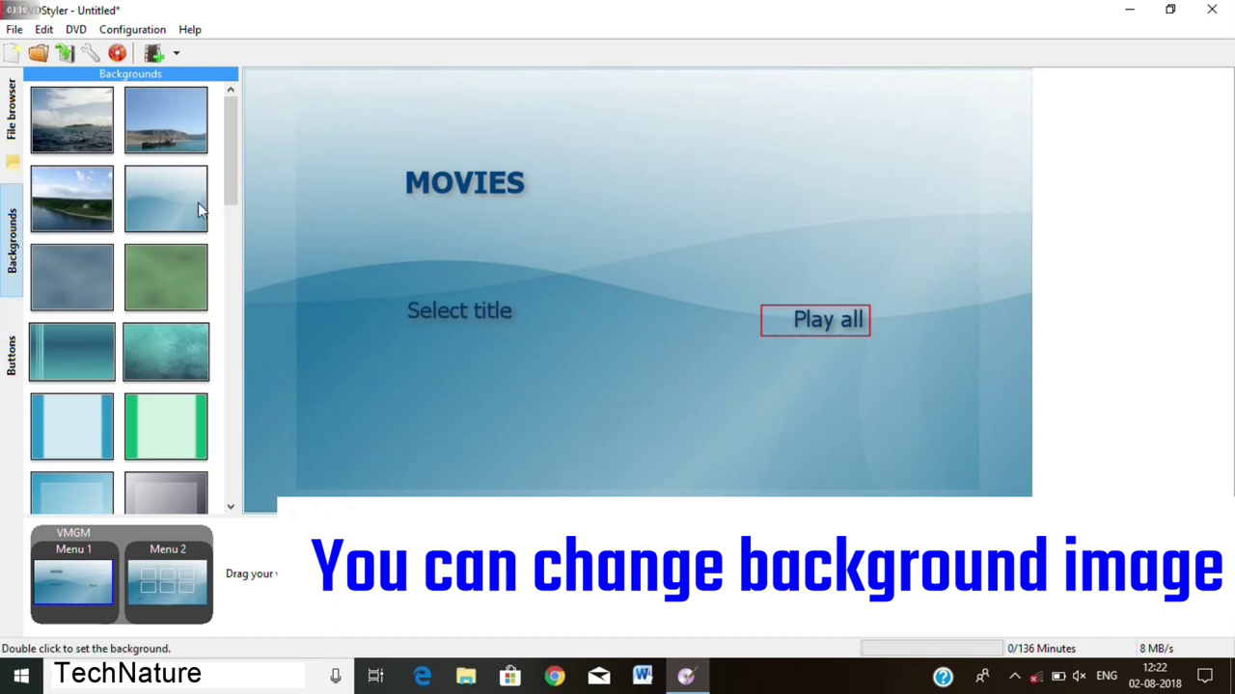
# - Place the blue forest picture from the background gallery on Menu 1 as an image object
pyautogui.scroll(-2, 159, 333)
pyautogui.scroll(-9, 151, 337)
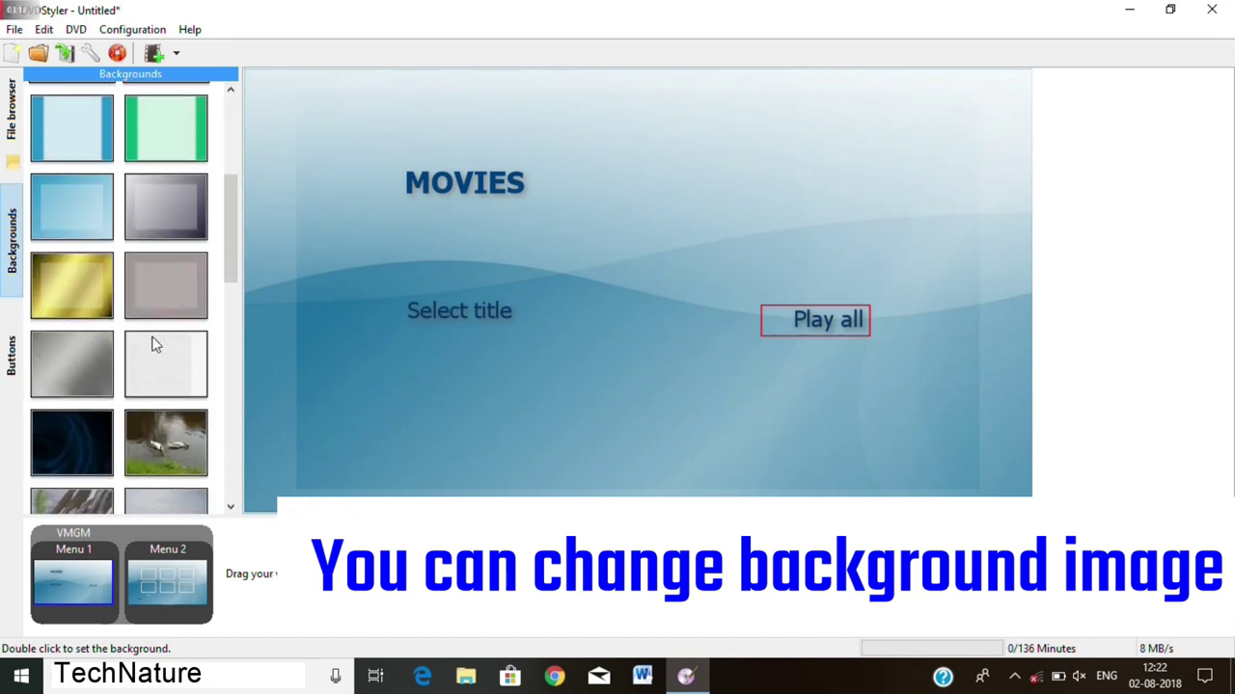
pyautogui.scroll(-3, 145, 347)
pyautogui.scroll(-2, 152, 382)
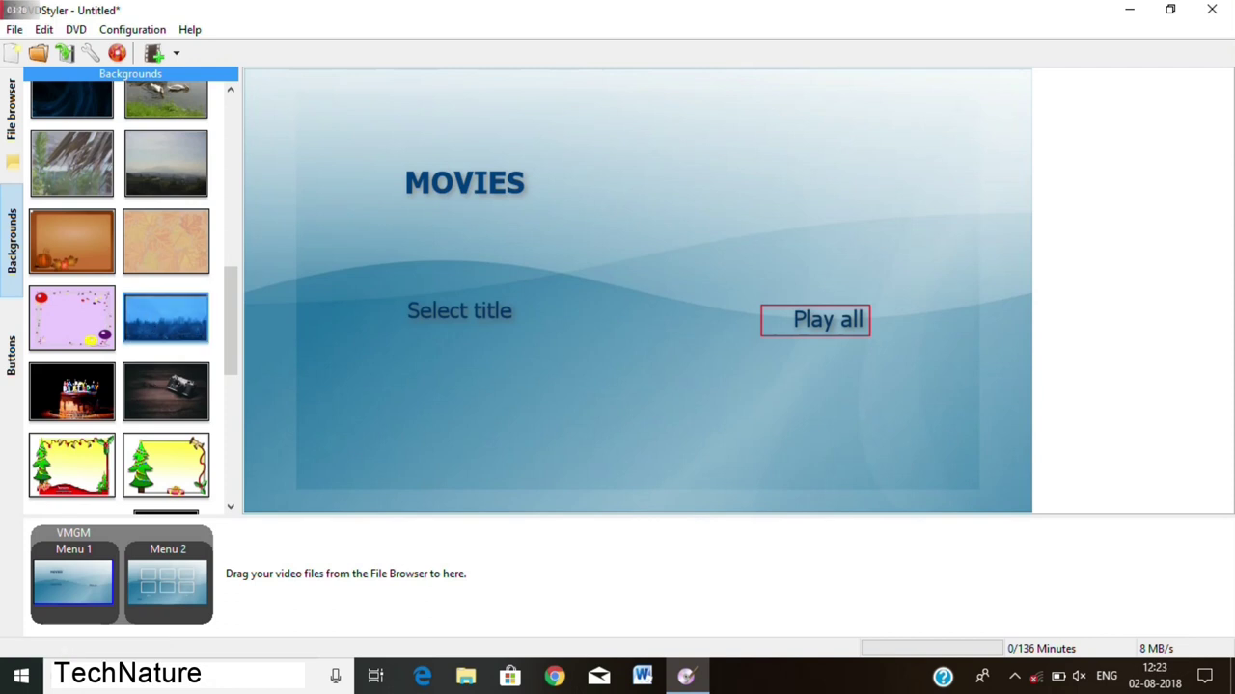
pyautogui.moveTo(165, 318); pyautogui.dragTo(495, 233)
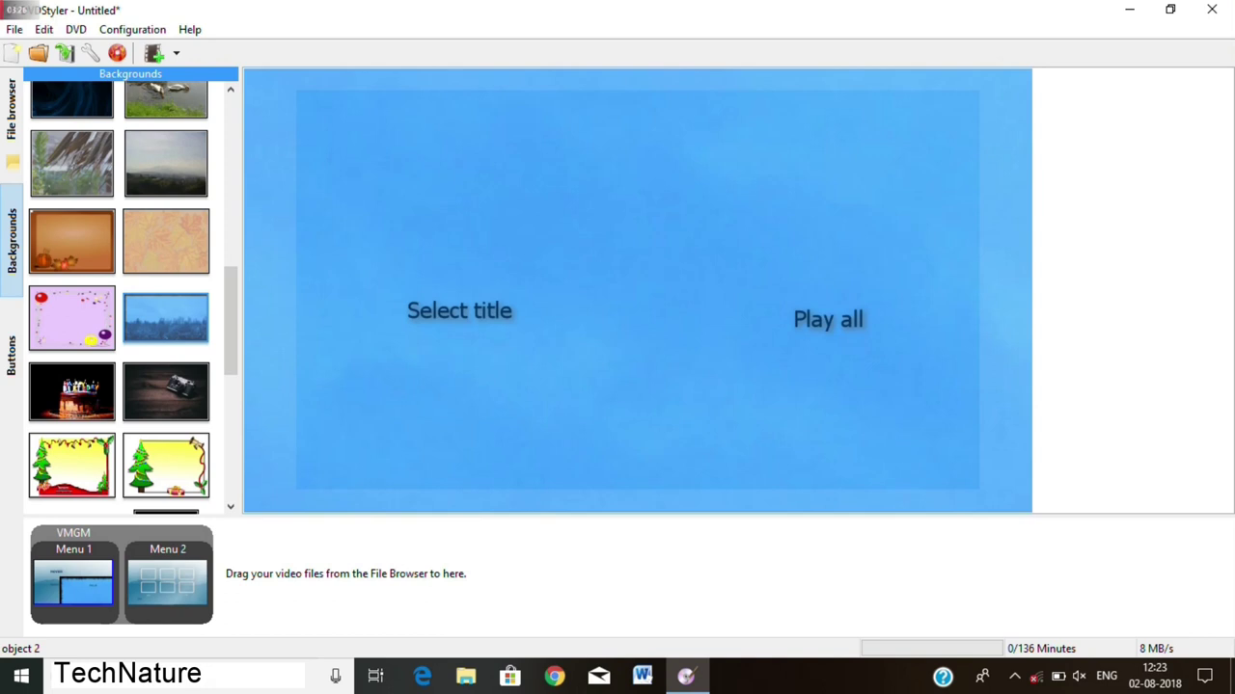
# - Send the blue picture backward behind the MOVIES title, and remove the picture from Menu 1
pyautogui.rightClick(399, 171)
pyautogui.moveTo(488, 214)
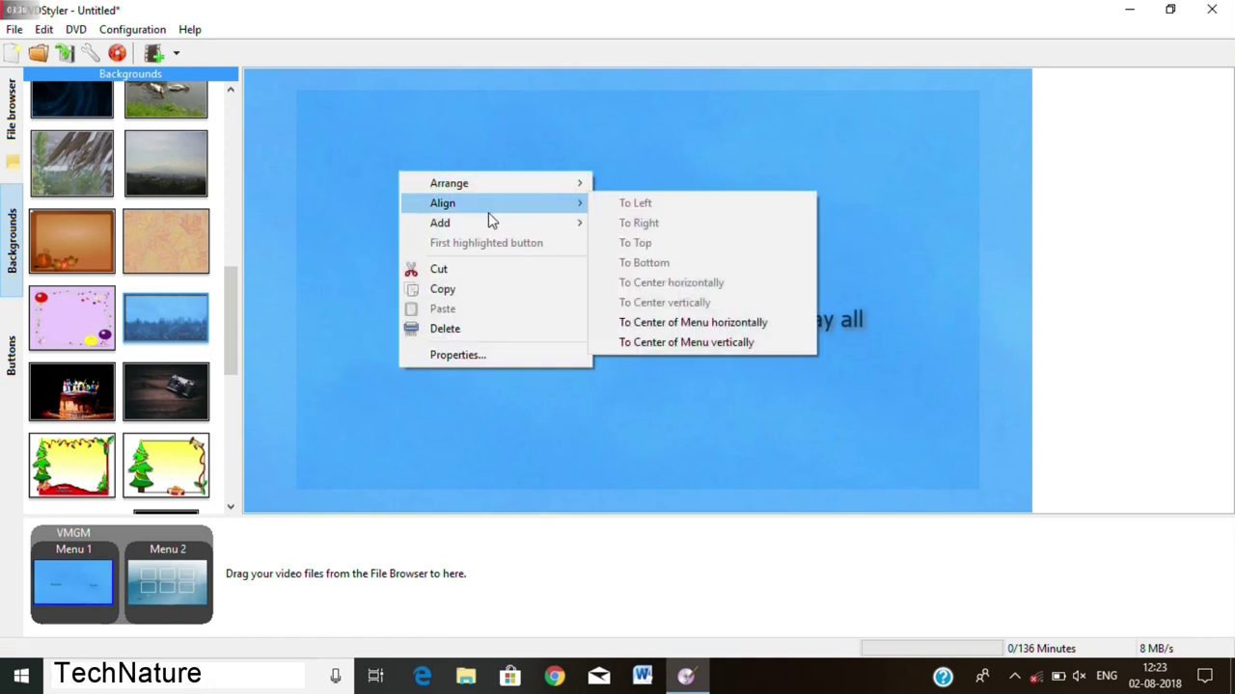
pyautogui.moveTo(544, 183)
pyautogui.click(627, 225)
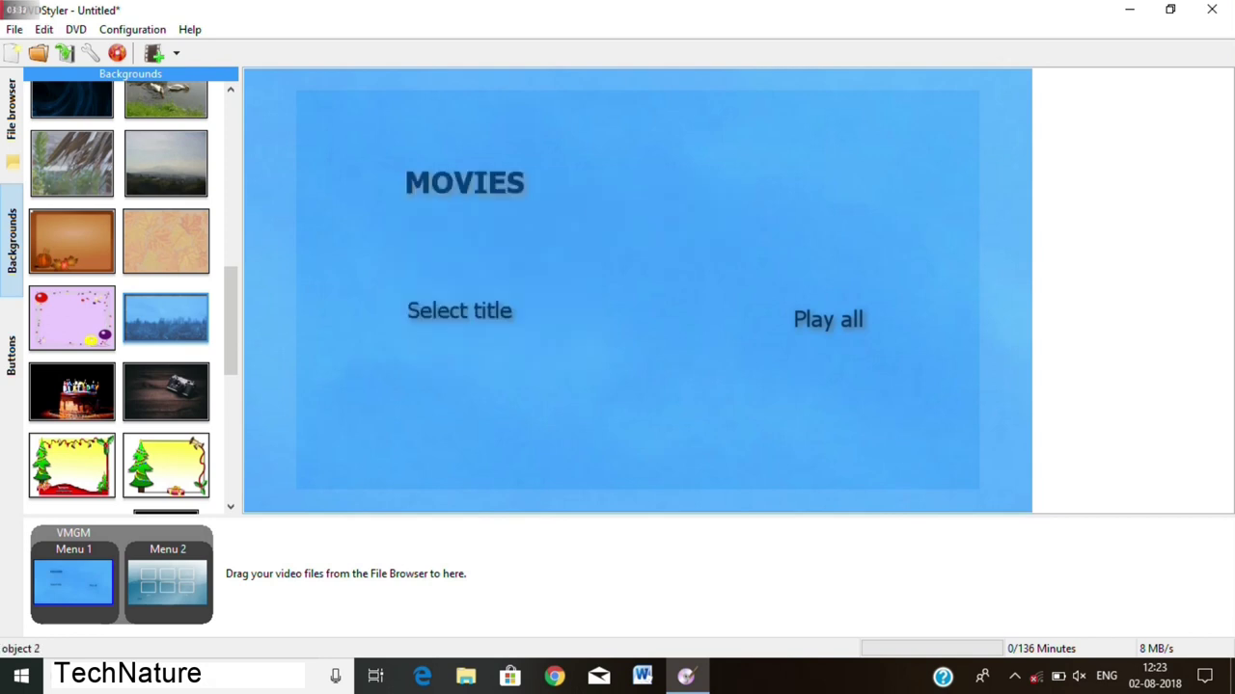
pyautogui.rightClick(646, 220)
pyautogui.click(578, 195)
pyautogui.click(490, 504)
# - Place the vintage camera picture over Menu 1 and send it backward behind the MOVIES title
pyautogui.click(187, 402)
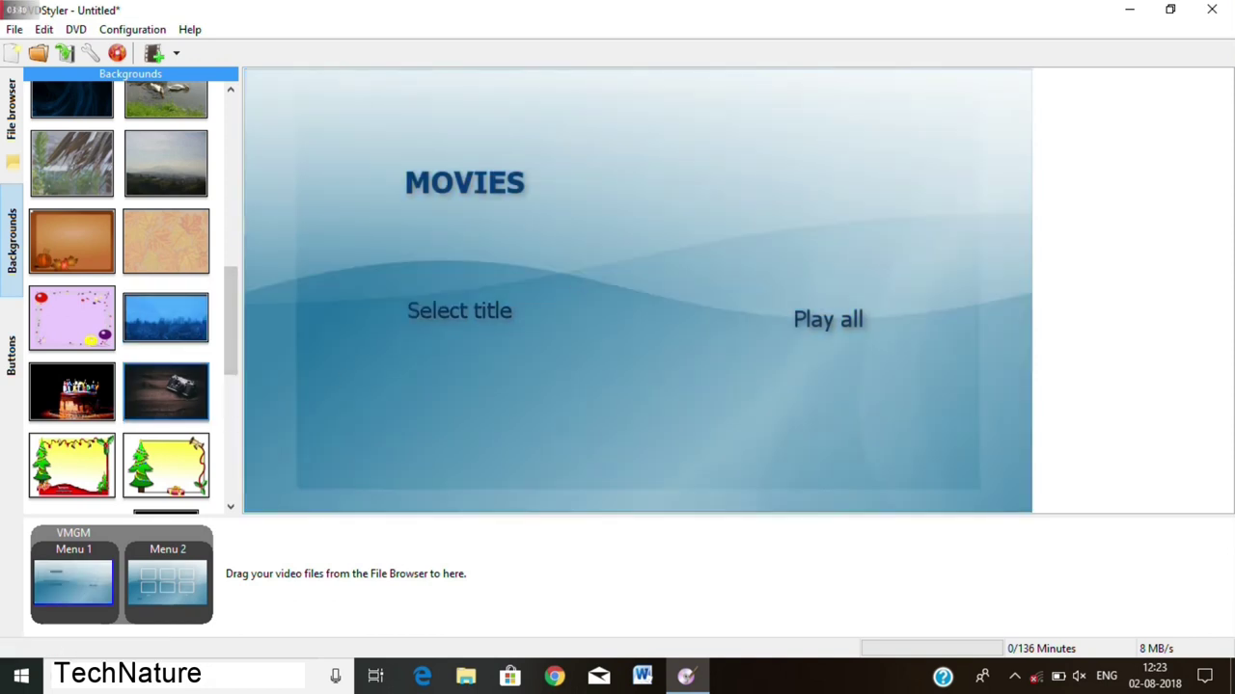
pyautogui.moveTo(165, 391); pyautogui.dragTo(230, 42)
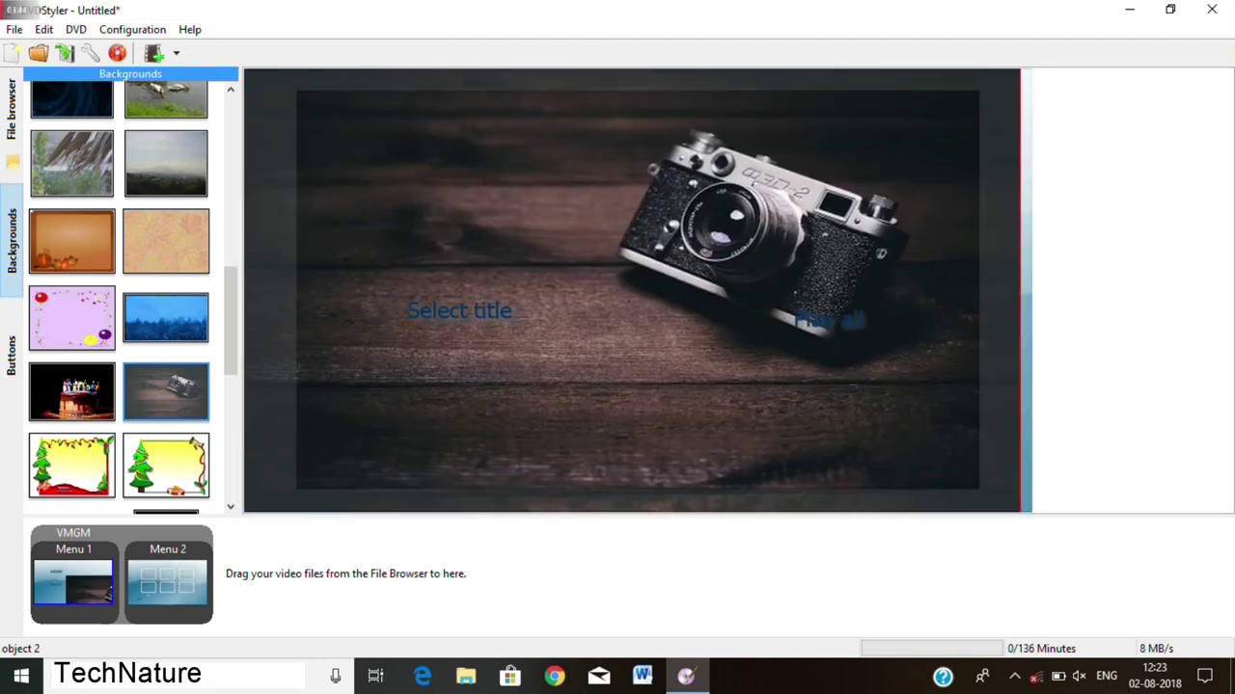
pyautogui.rightClick(502, 163)
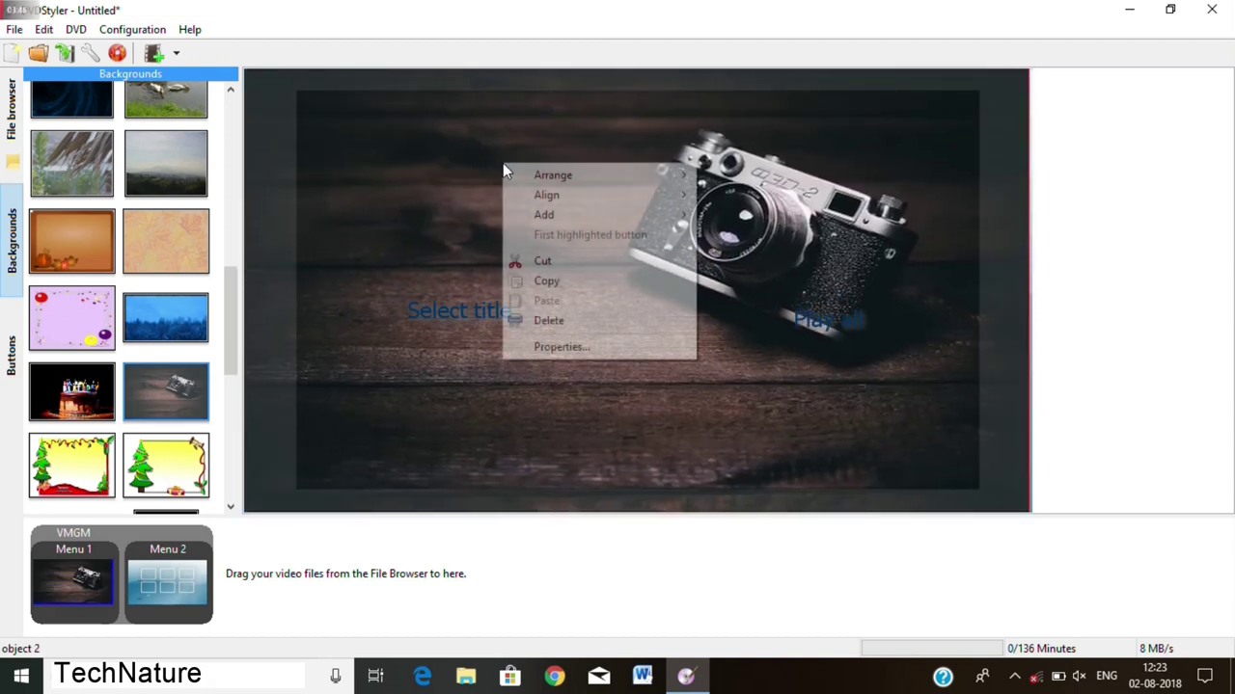
pyautogui.moveTo(578, 197)
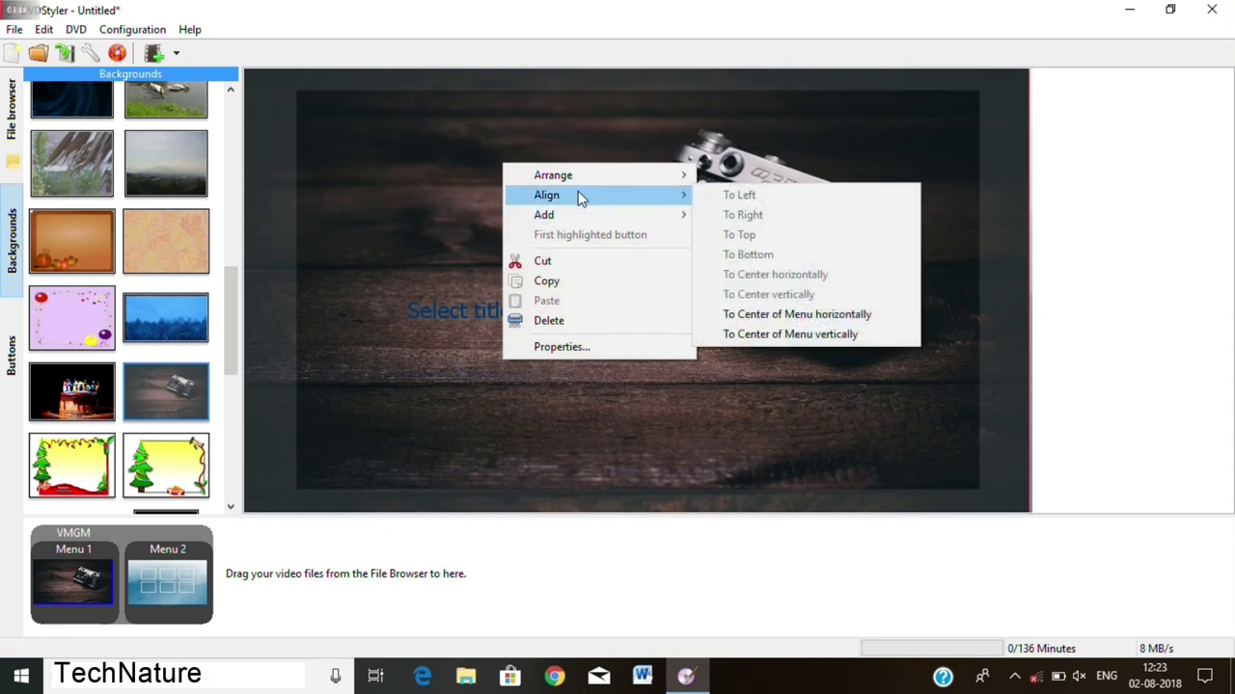
pyautogui.click(743, 215)
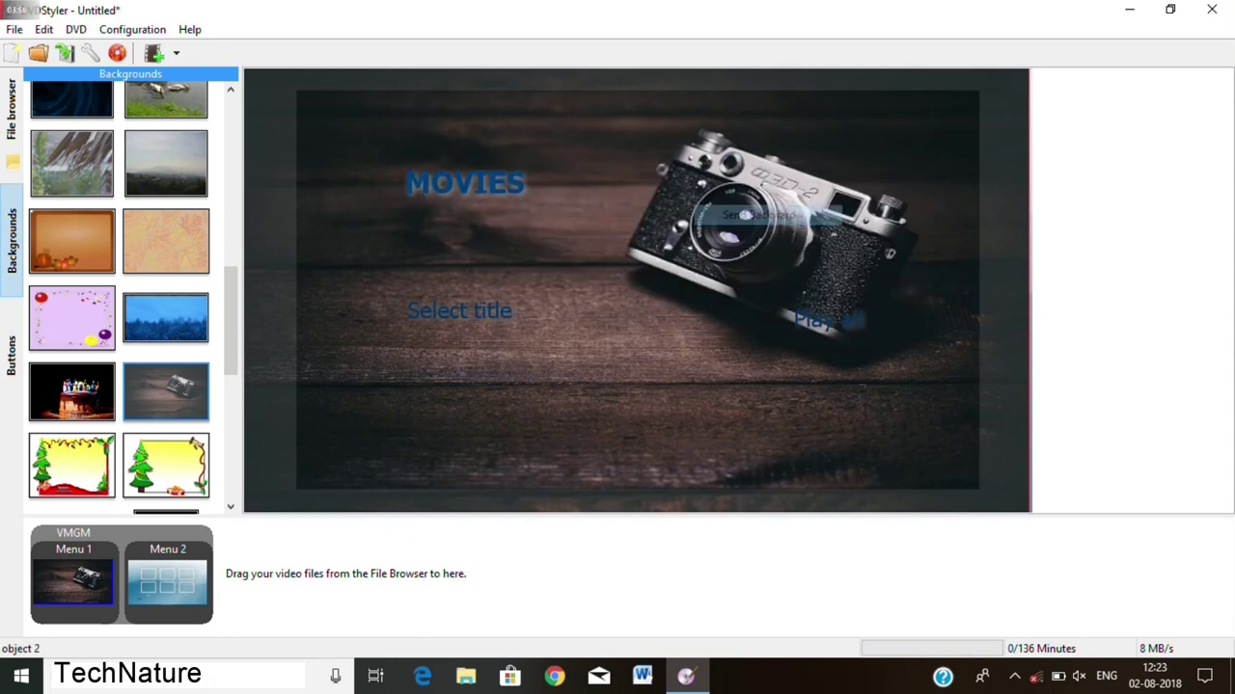
# - Undo the placement of the camera picture so Menu 1 keeps its template background
pyautogui.click(831, 321)
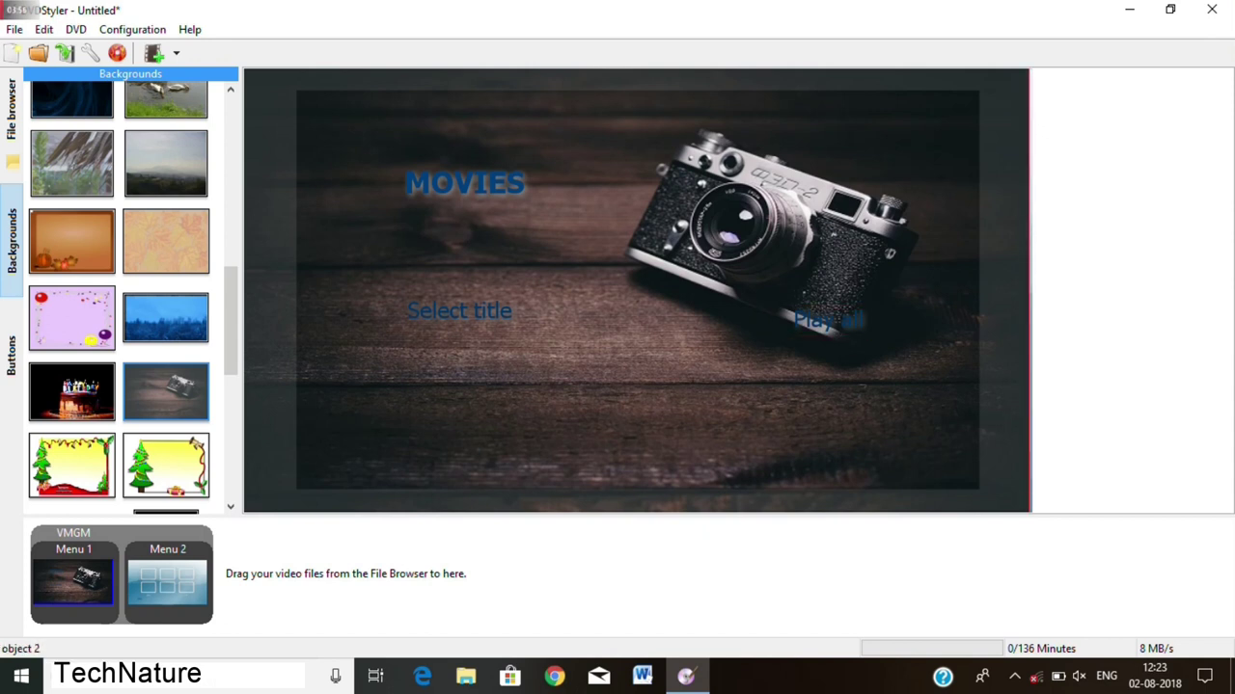
pyautogui.hotkey('ctrl', 'z')
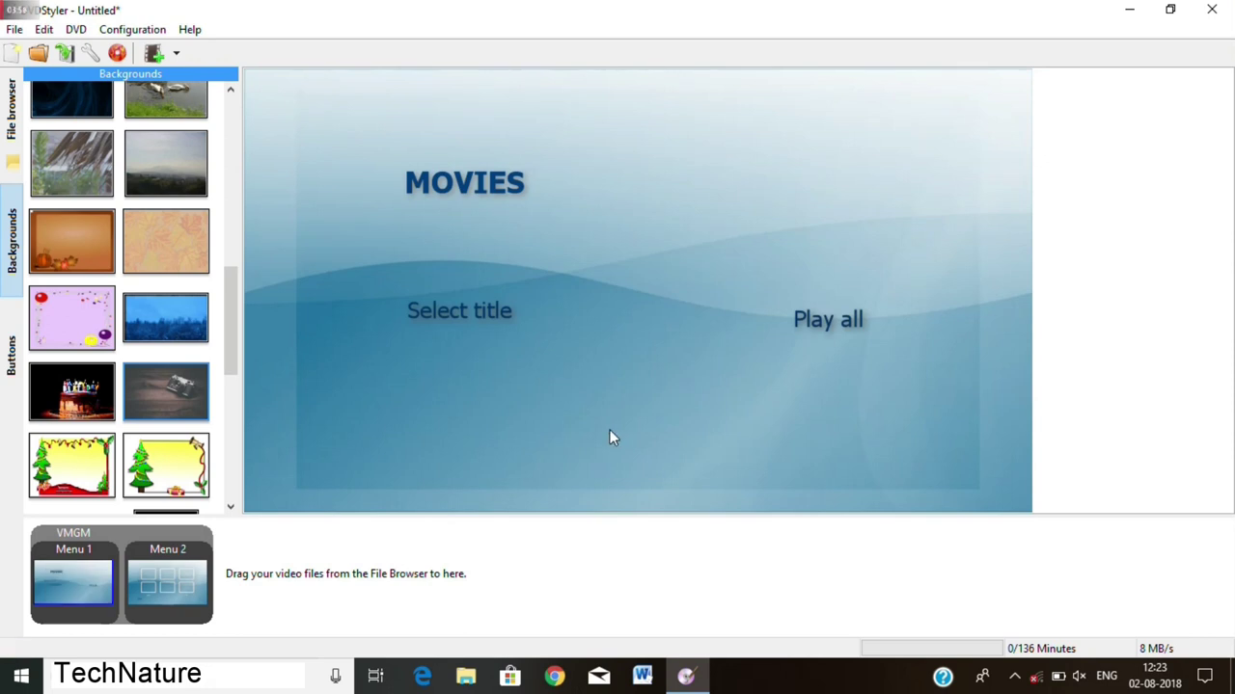
# - Add the white right-pointing arrow button with text from the button gallery beneath Select title on Menu 1
pyautogui.click(8, 374)
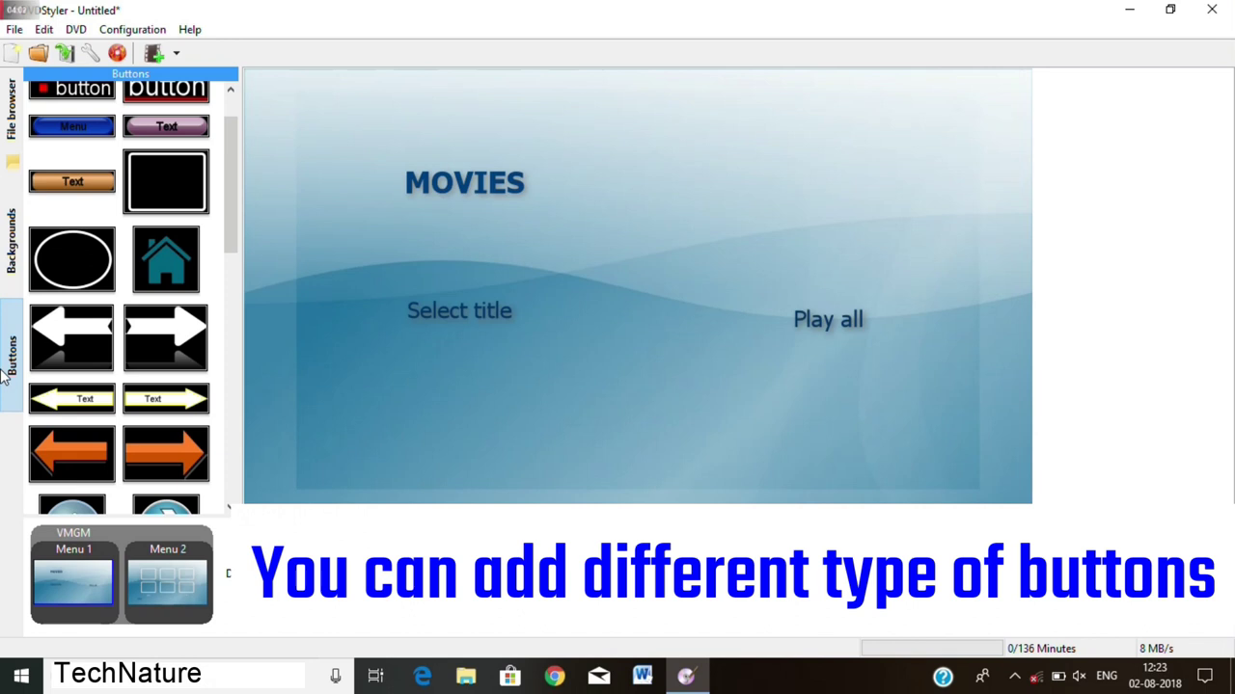
pyautogui.scroll(-6, 126, 355)
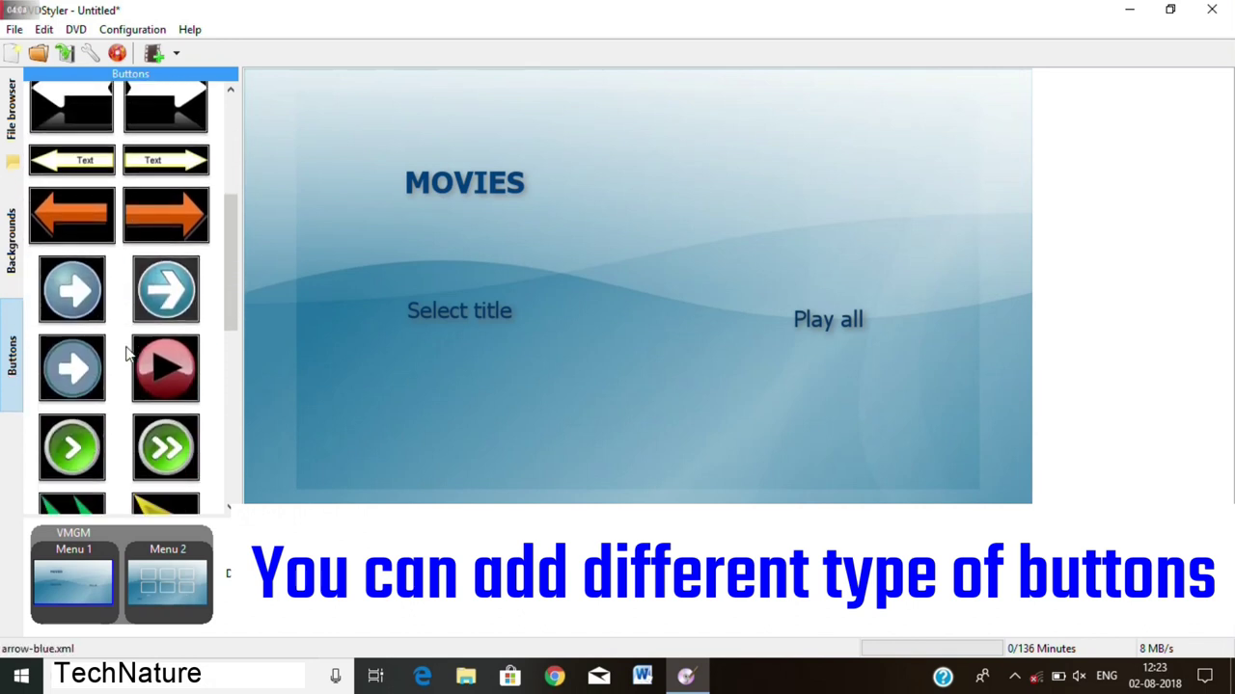
pyautogui.scroll(-2, 125, 355)
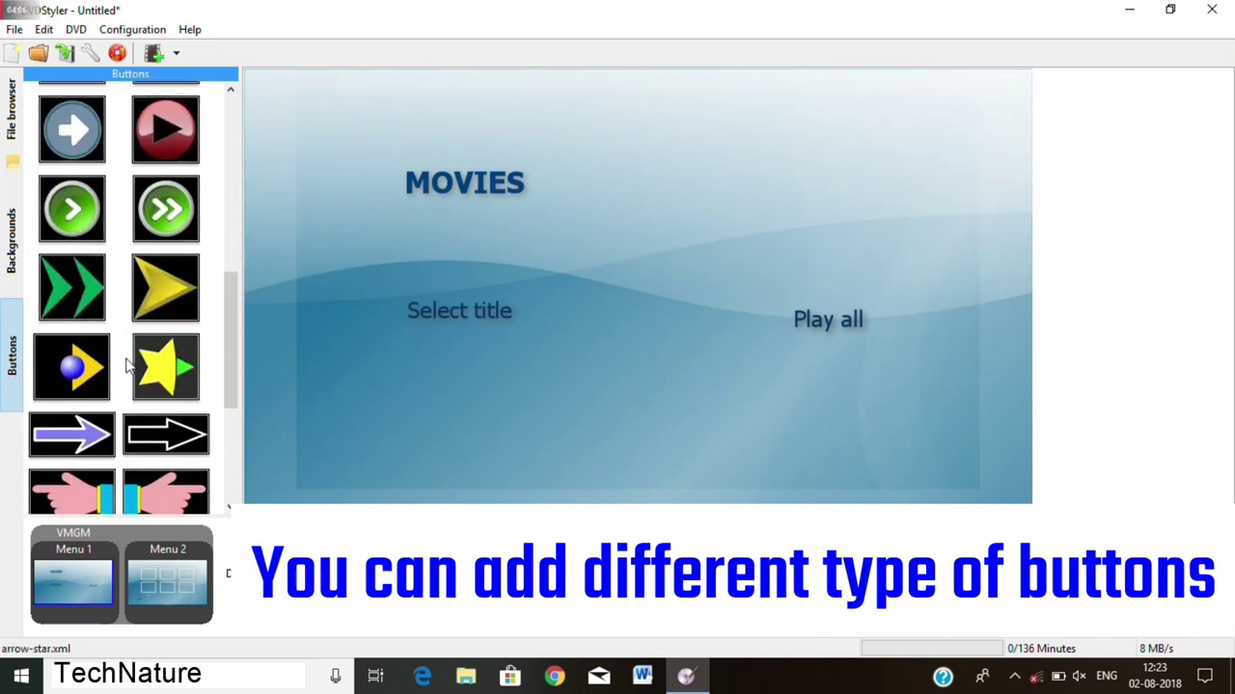
pyautogui.scroll(-2, 128, 365)
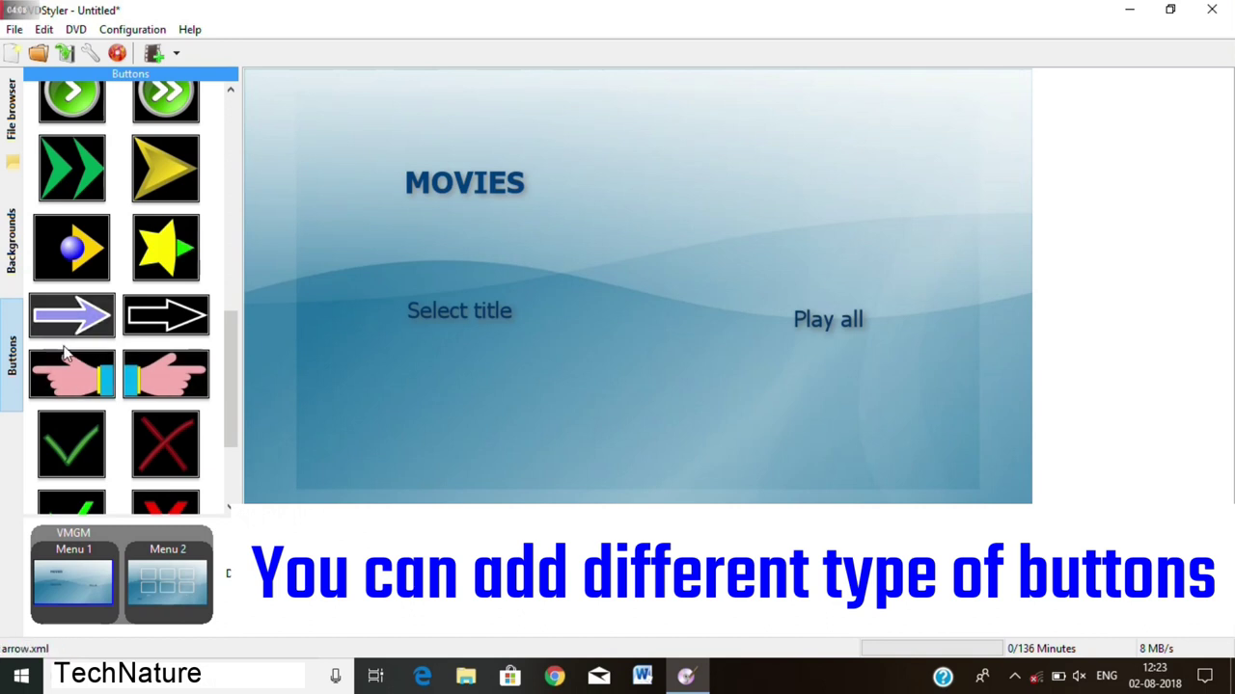
pyautogui.scroll(-1, 65, 355)
pyautogui.scroll(5, 64, 355)
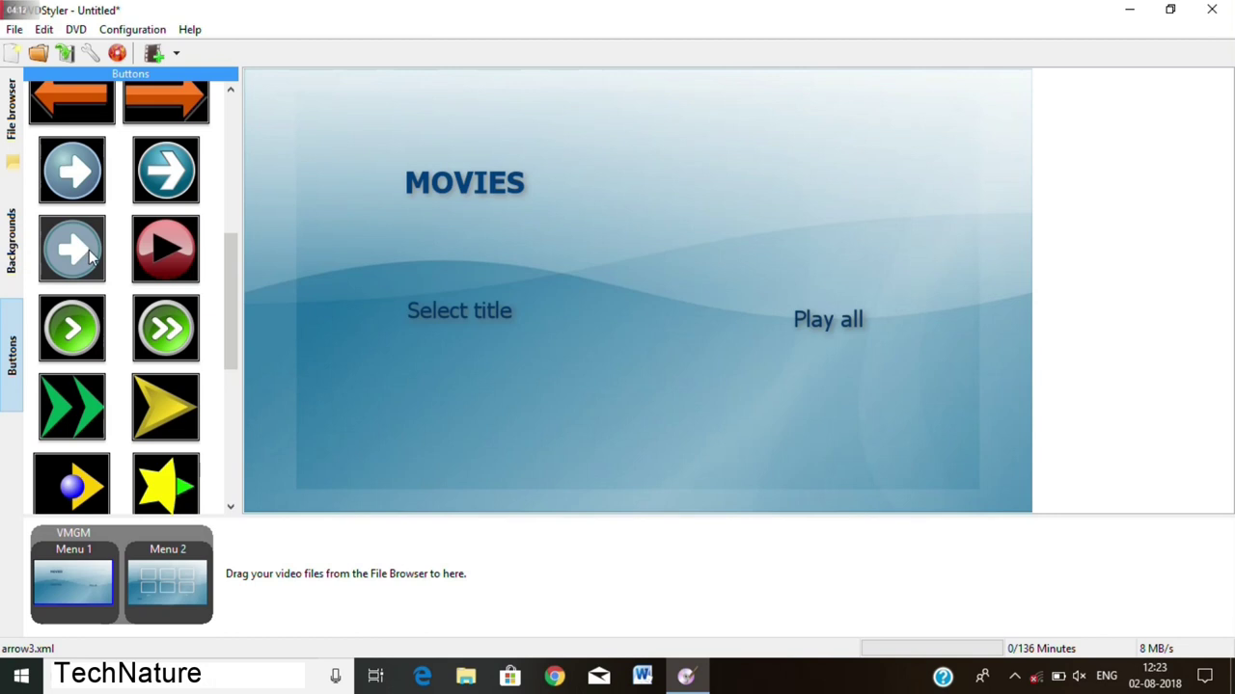
pyautogui.scroll(-6, 89, 250)
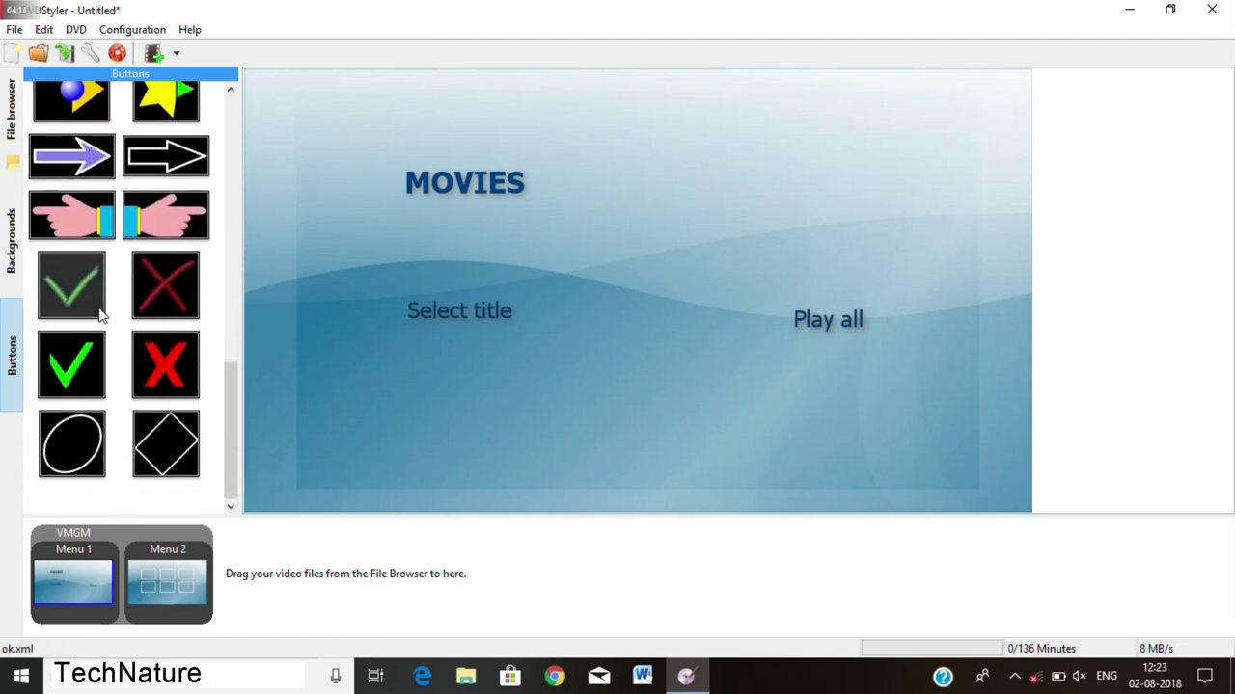
pyautogui.scroll(7, 100, 311)
pyautogui.scroll(1, 100, 337)
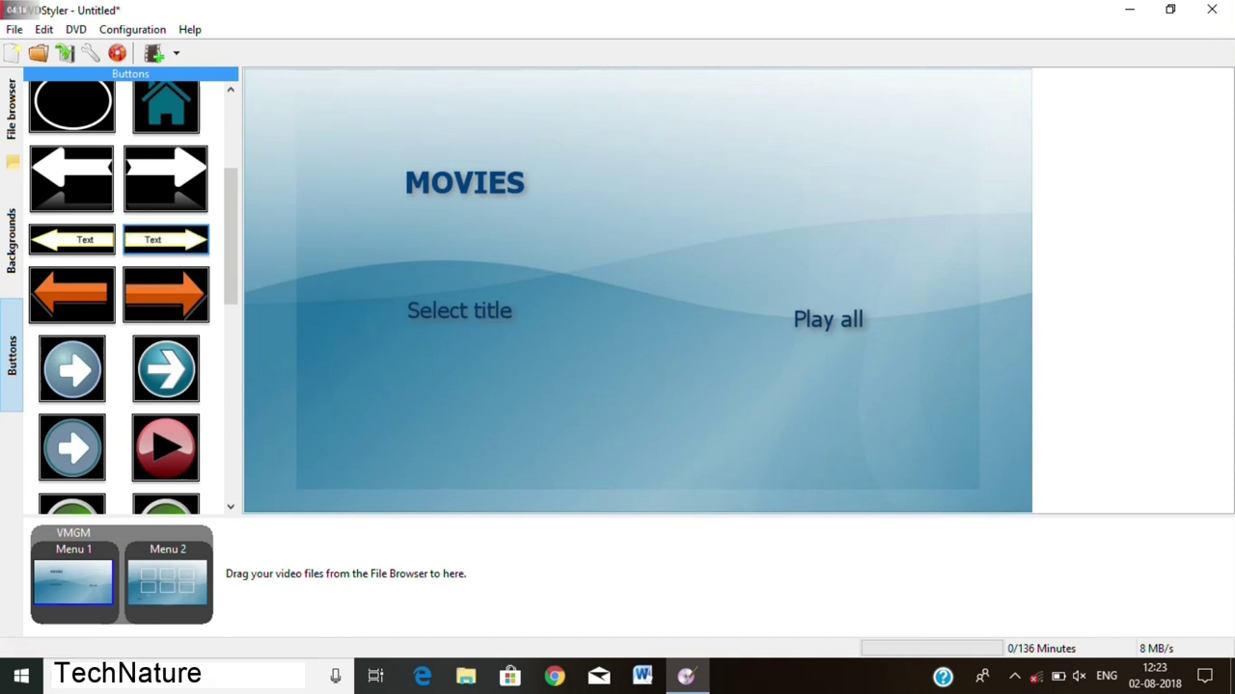
pyautogui.moveTo(165, 239); pyautogui.dragTo(446, 354)
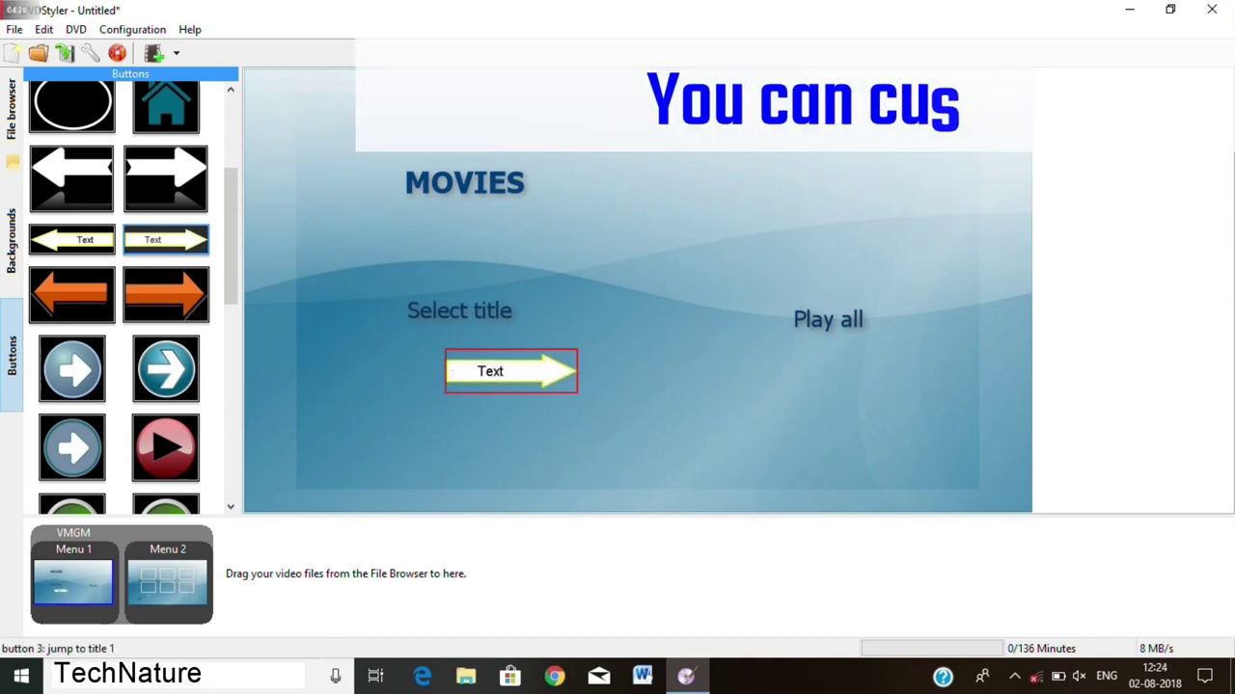
# - Set the new arrow button's text to SELECT TITLE
pyautogui.doubleClick(508, 378)
pyautogui.moveTo(662, 284); pyautogui.dragTo(521, 299)
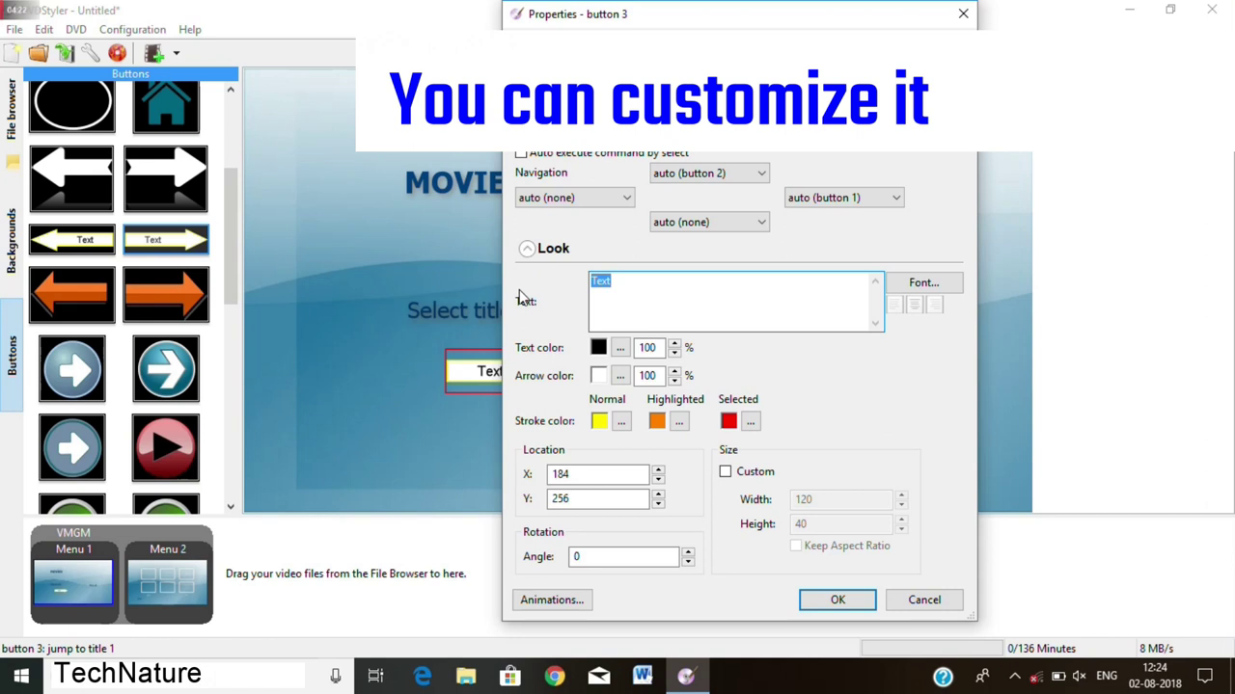
pyautogui.write('SE')
pyautogui.write('LECT TITLE')
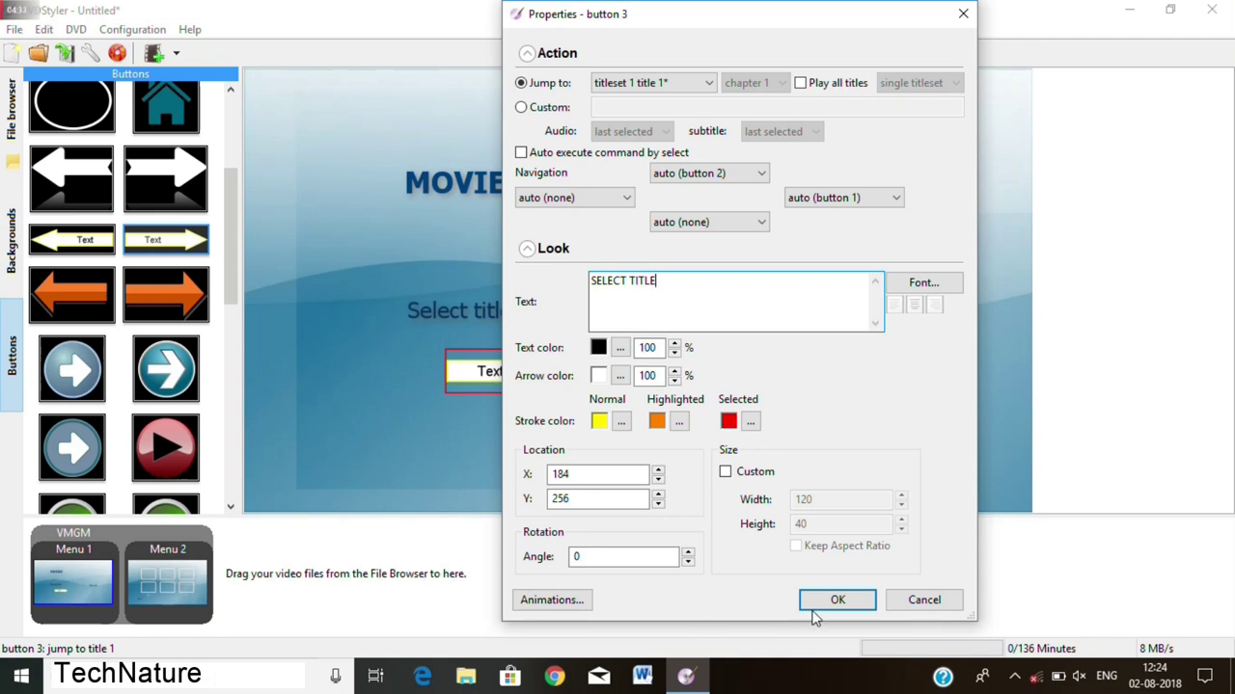
pyautogui.click(815, 606)
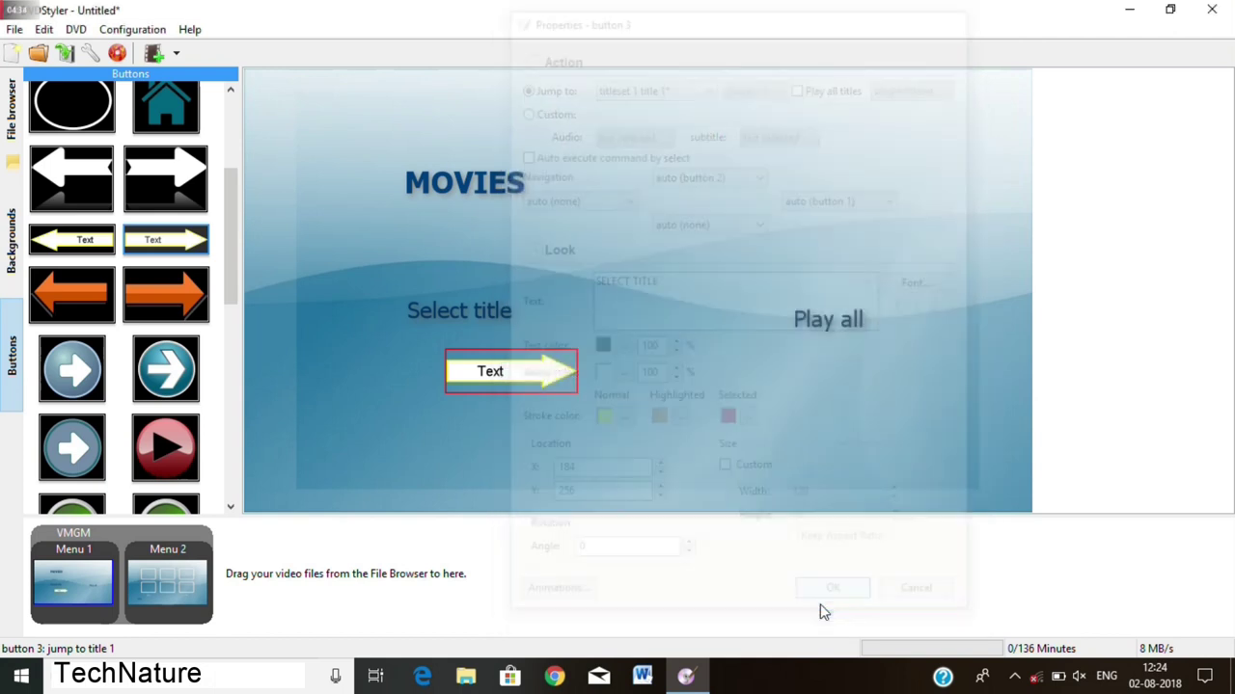
# - Move the SELECT TITLE arrow button directly under the Select title text, and delete the arrow button
pyautogui.moveTo(518, 371); pyautogui.dragTo(470, 354)
pyautogui.click(485, 409)
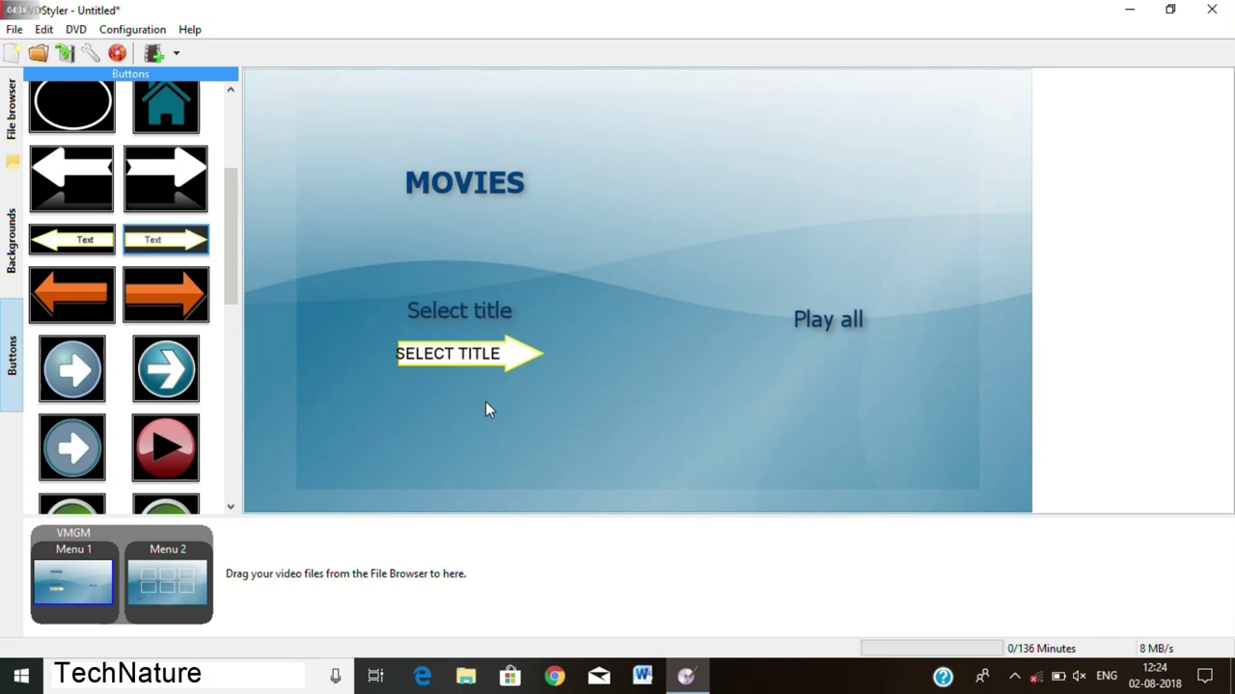
pyautogui.click(483, 363)
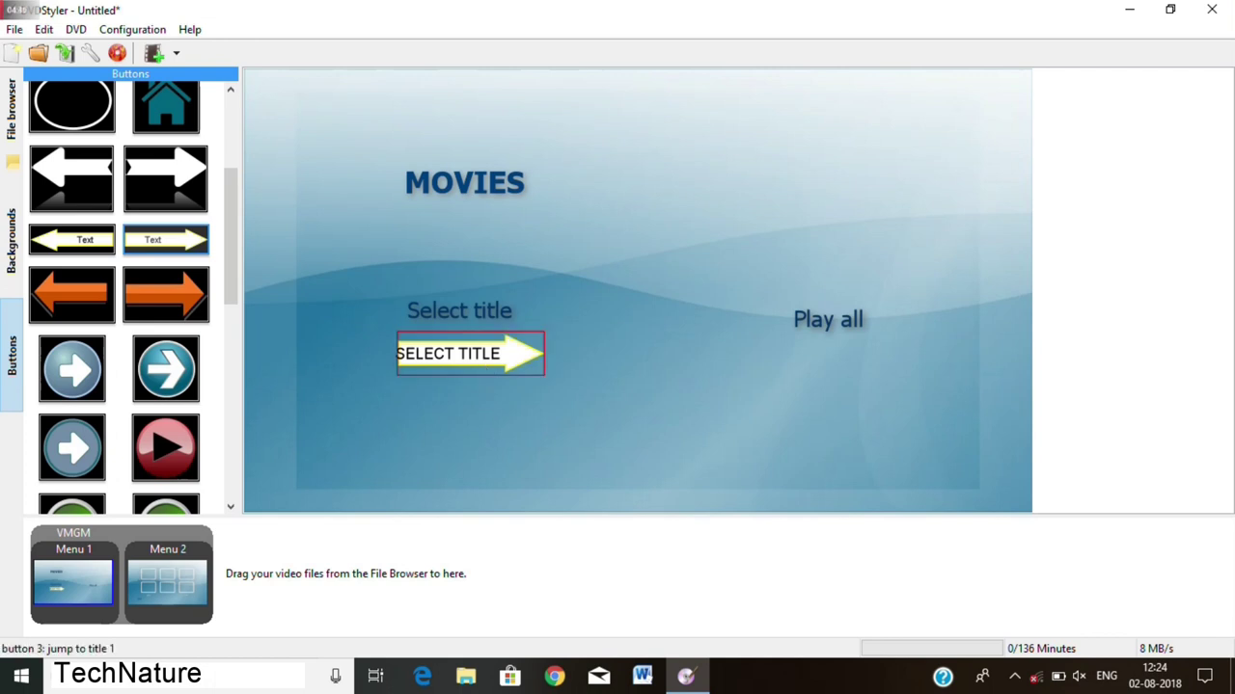
pyautogui.press('Delete')
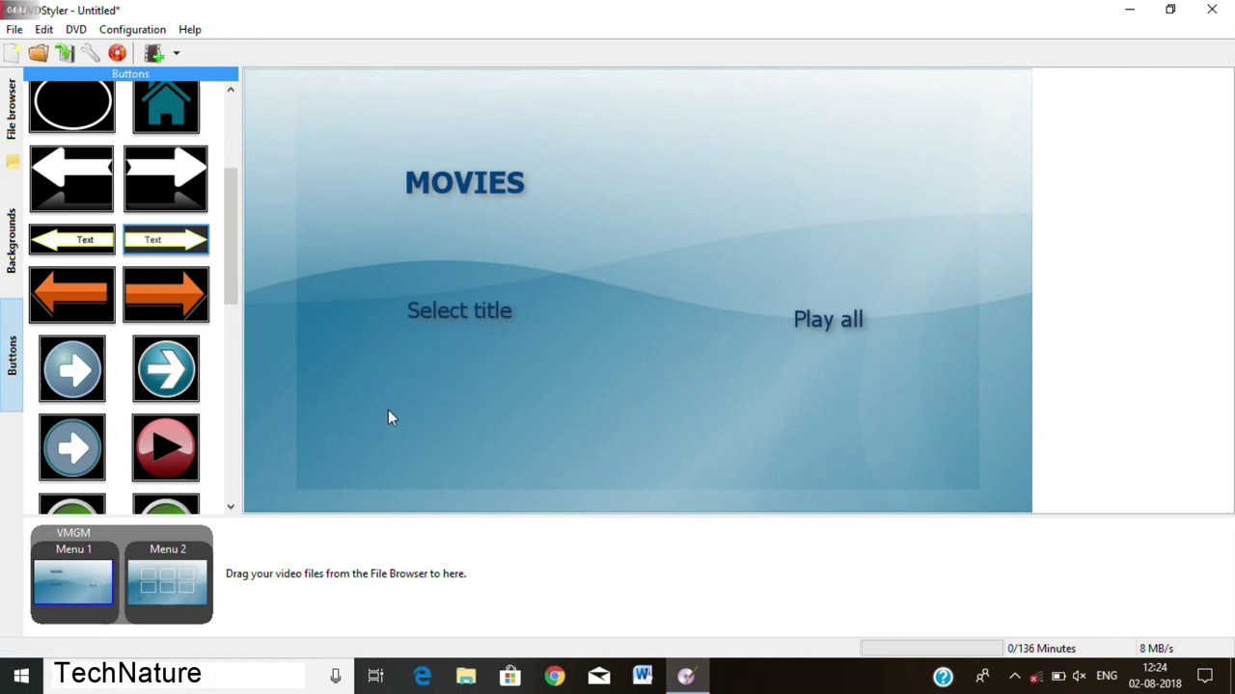
pyautogui.click(448, 309)
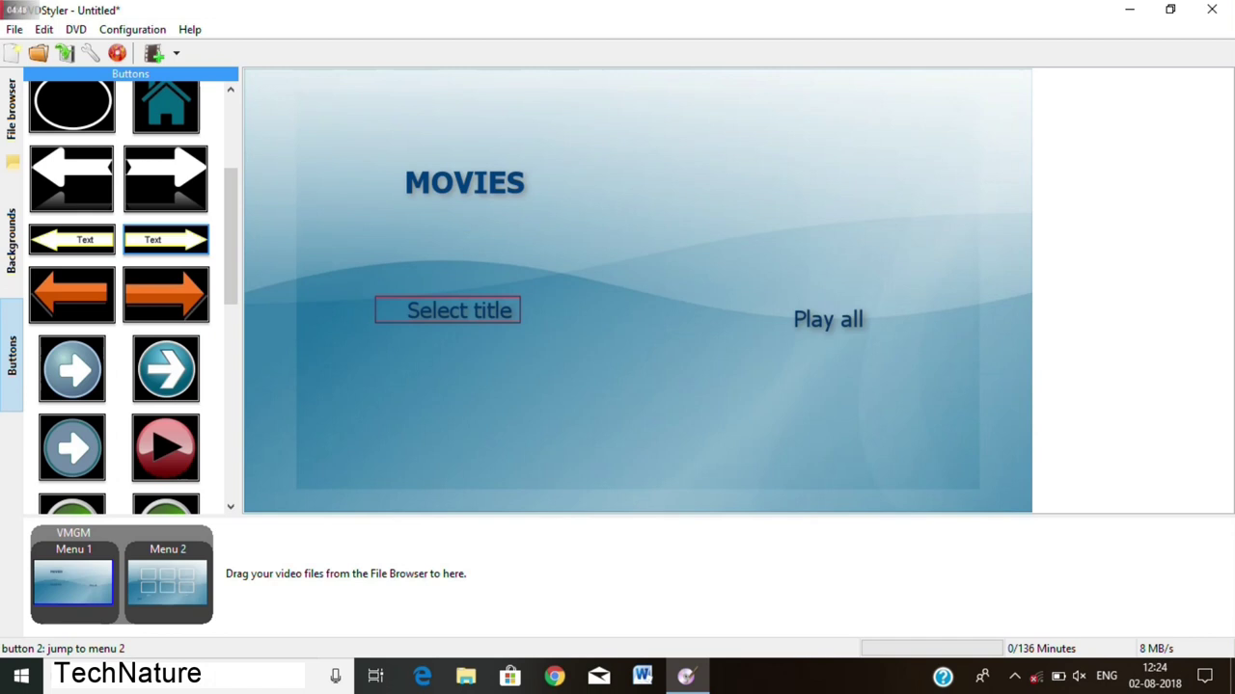
pyautogui.rightClick(395, 308)
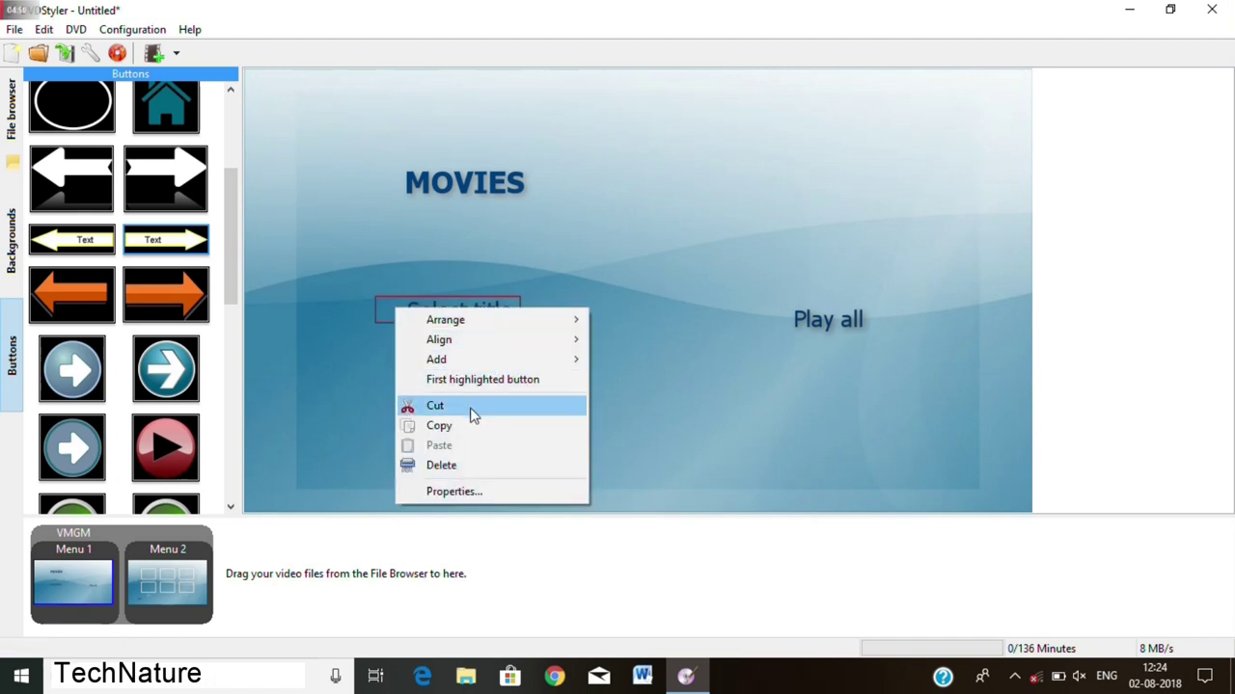
pyautogui.click(567, 388)
pyautogui.click(565, 384)
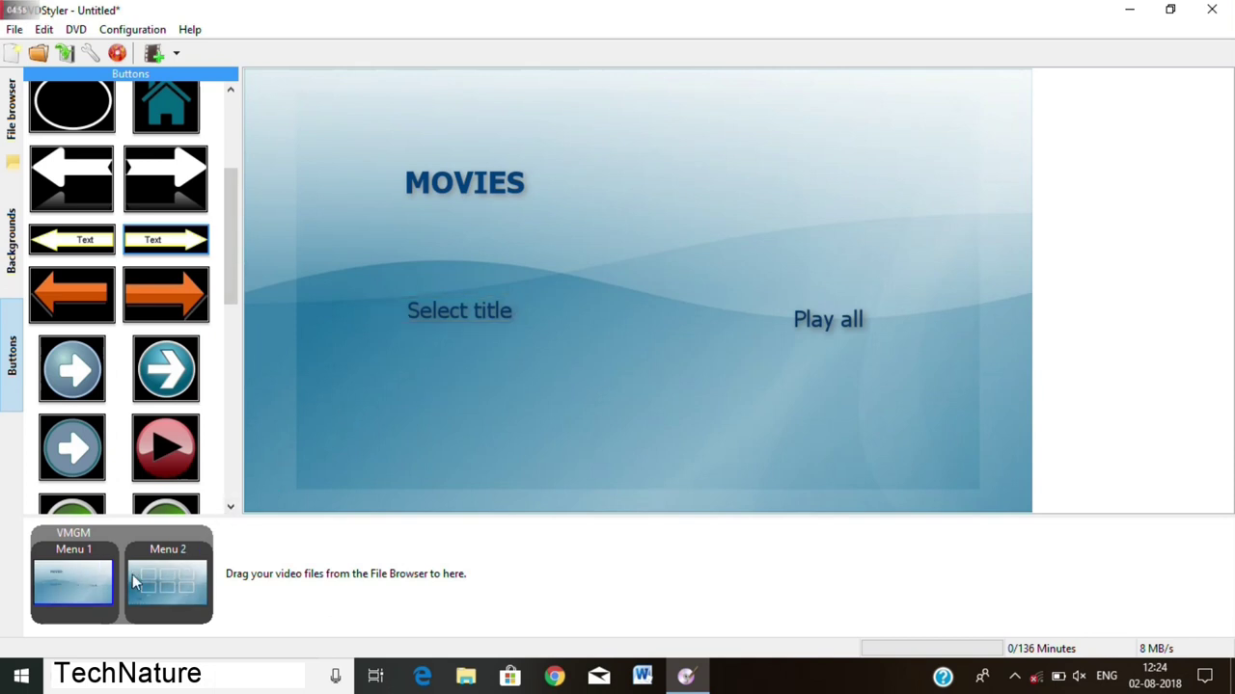
# - Delete four video frames from Menu 2, keeping only the first two frames of the upper row
pyautogui.click(183, 571)
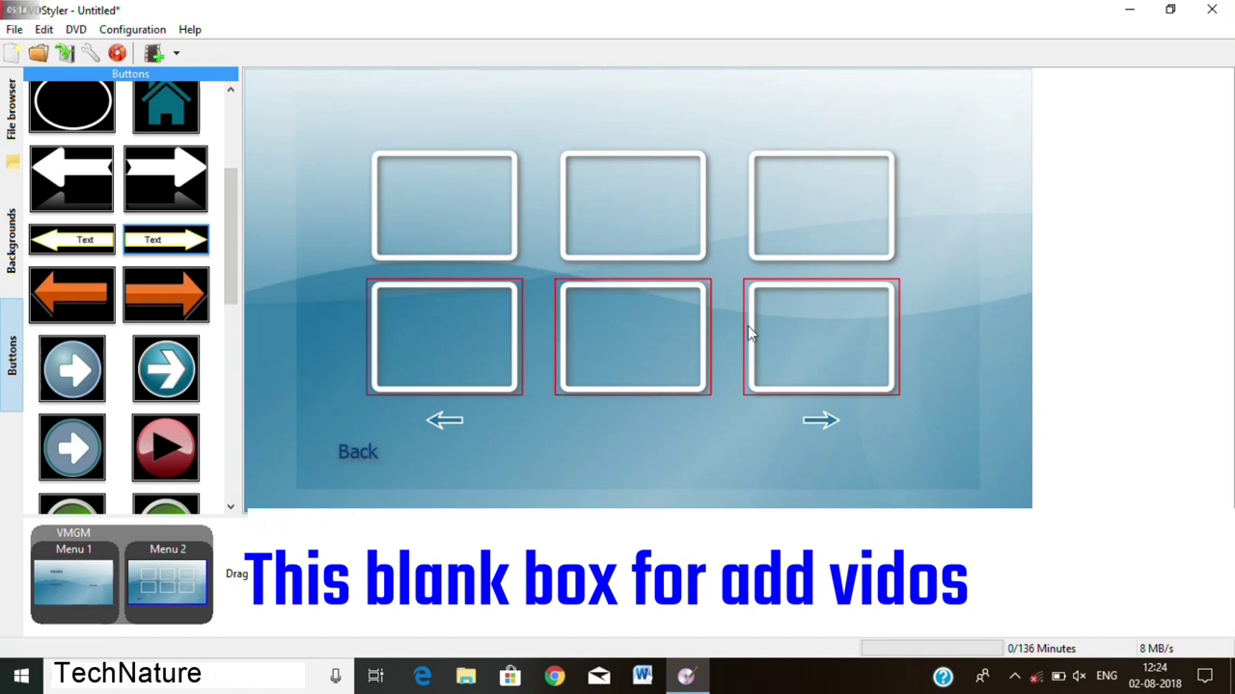
pyautogui.keyDown('ctrl'); pyautogui.click(794, 206); pyautogui.keyUp('ctrl')
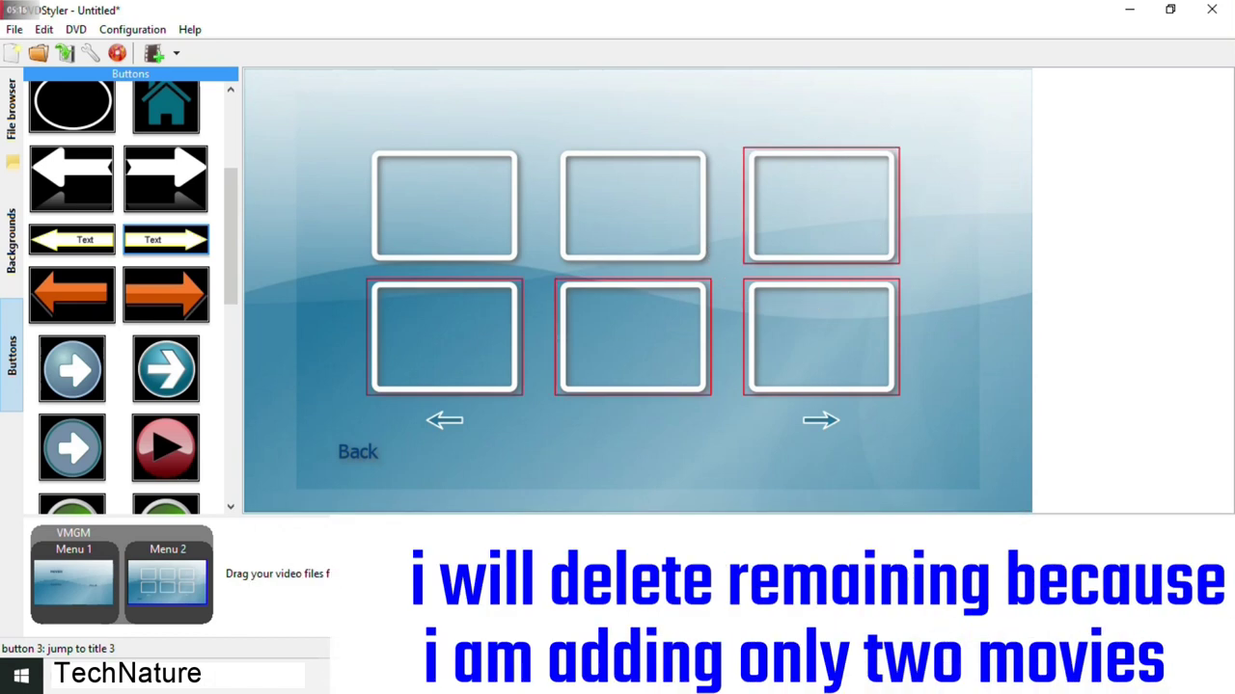
pyautogui.press('Delete')
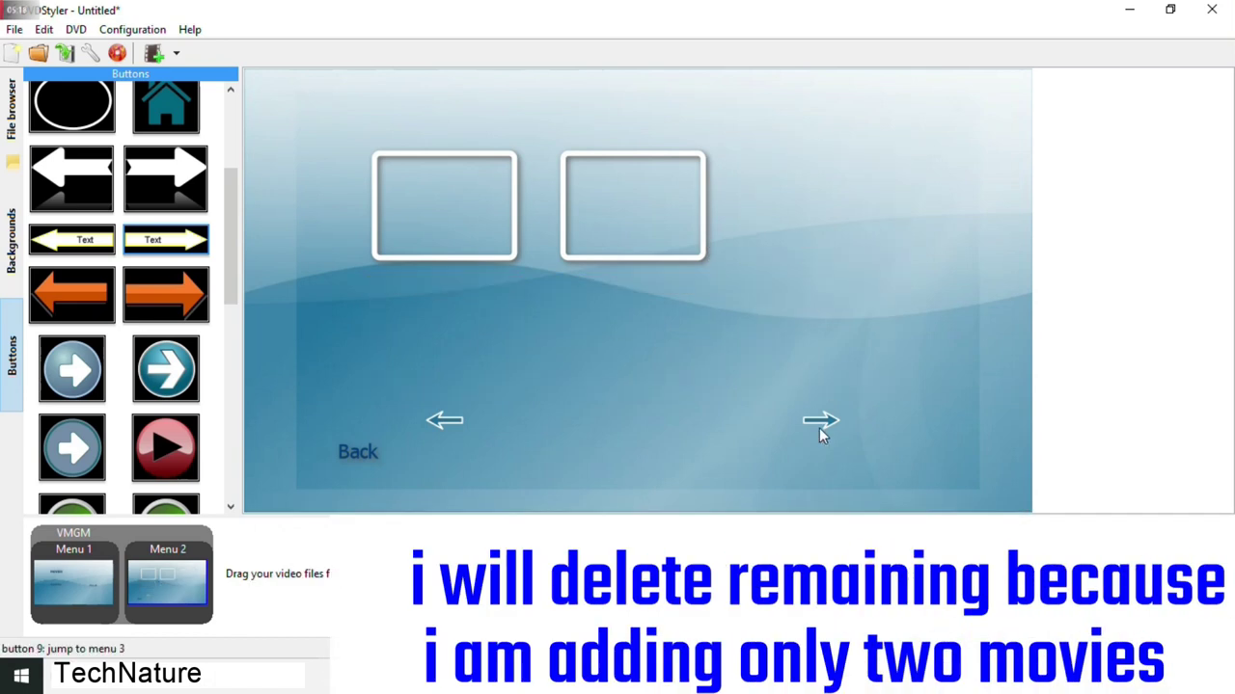
# - Delete both navigation arrows, next and previous, from Menu 2
pyautogui.click(821, 424)
pyautogui.press('Delete')
pyautogui.click(445, 421)
pyautogui.press('Delete')
# - Move Menu 2's Back button slightly up and to the right, and space the two remaining video frames farther apart
pyautogui.moveTo(381, 457); pyautogui.dragTo(406, 443)
pyautogui.click(488, 431)
pyautogui.click(659, 199)
pyautogui.moveTo(659, 199); pyautogui.dragTo(774, 208)
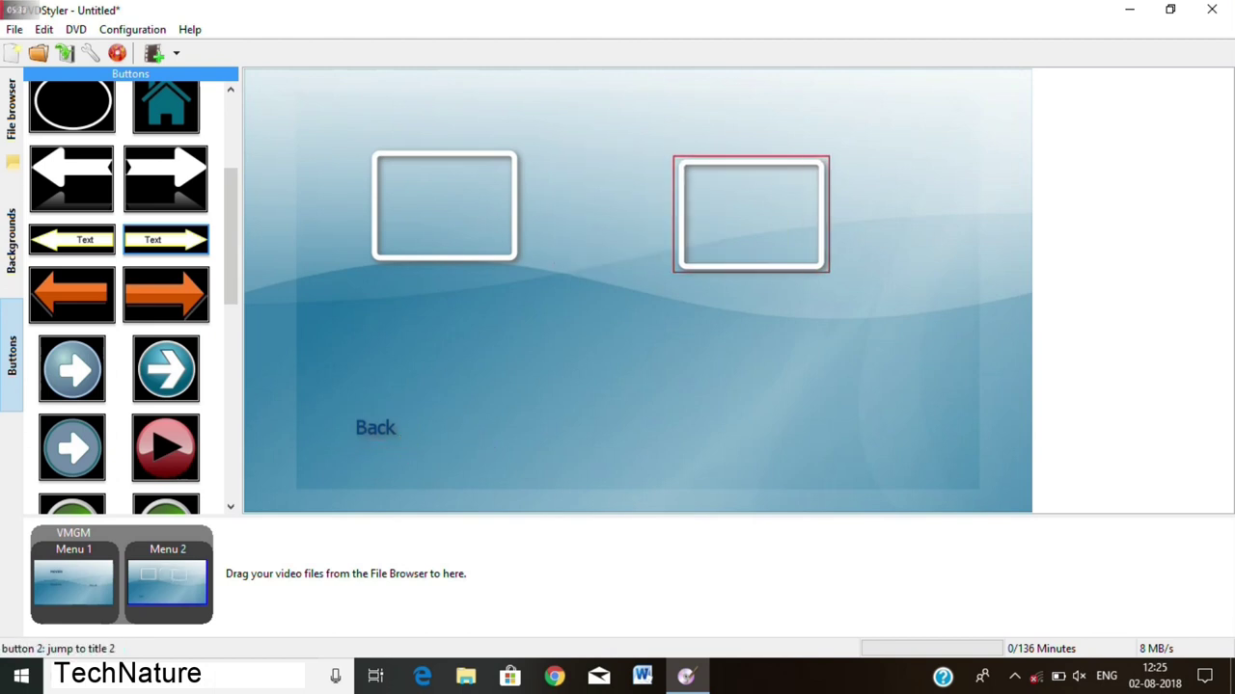
pyautogui.moveTo(444, 206); pyautogui.dragTo(480, 227)
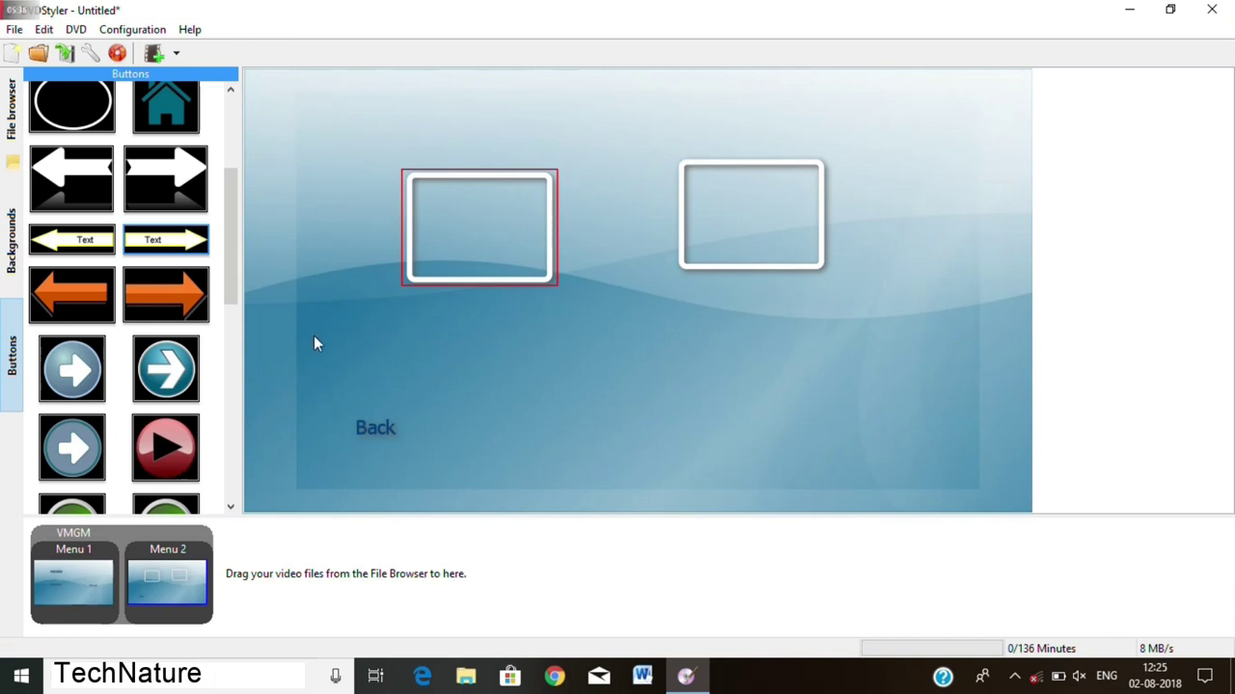
# - Add the Devdas (1955) and FouMovies.Newton.2017.HR.mkv videos from the MOVIES folder, and reorder them so Newton is Title 1
pyautogui.click(156, 54)
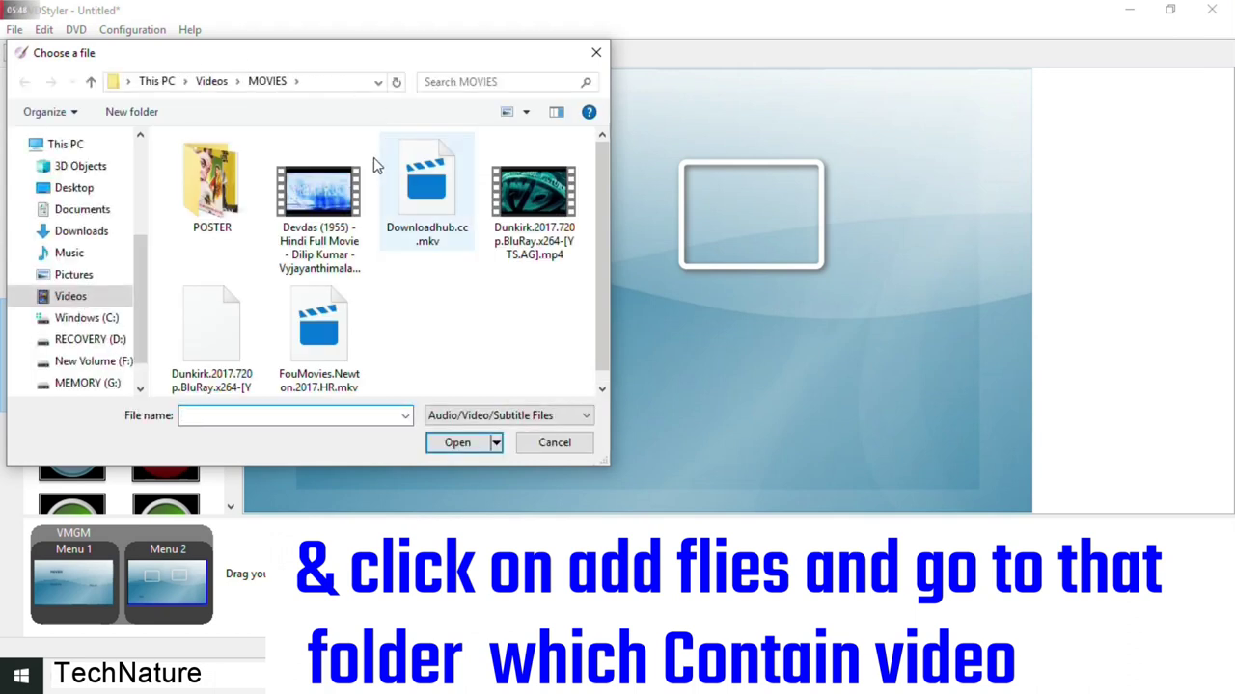
pyautogui.click(301, 190)
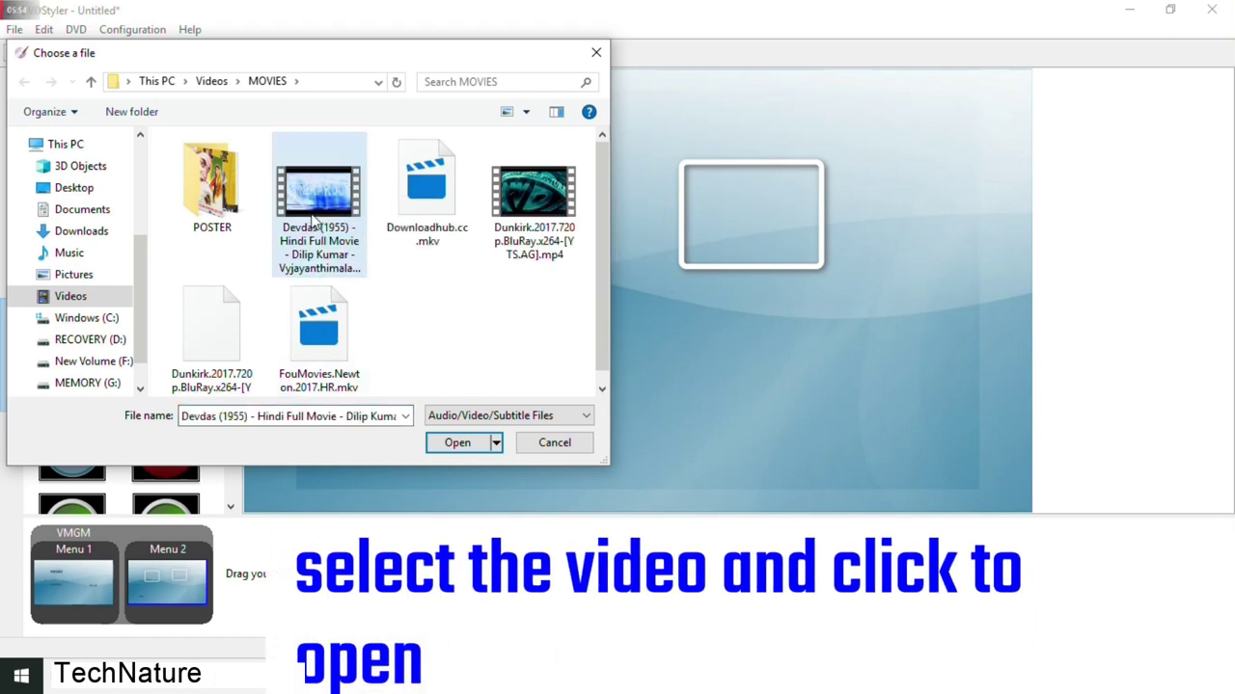
pyautogui.keyDown('ctrl'); pyautogui.click(344, 360); pyautogui.keyUp('ctrl')
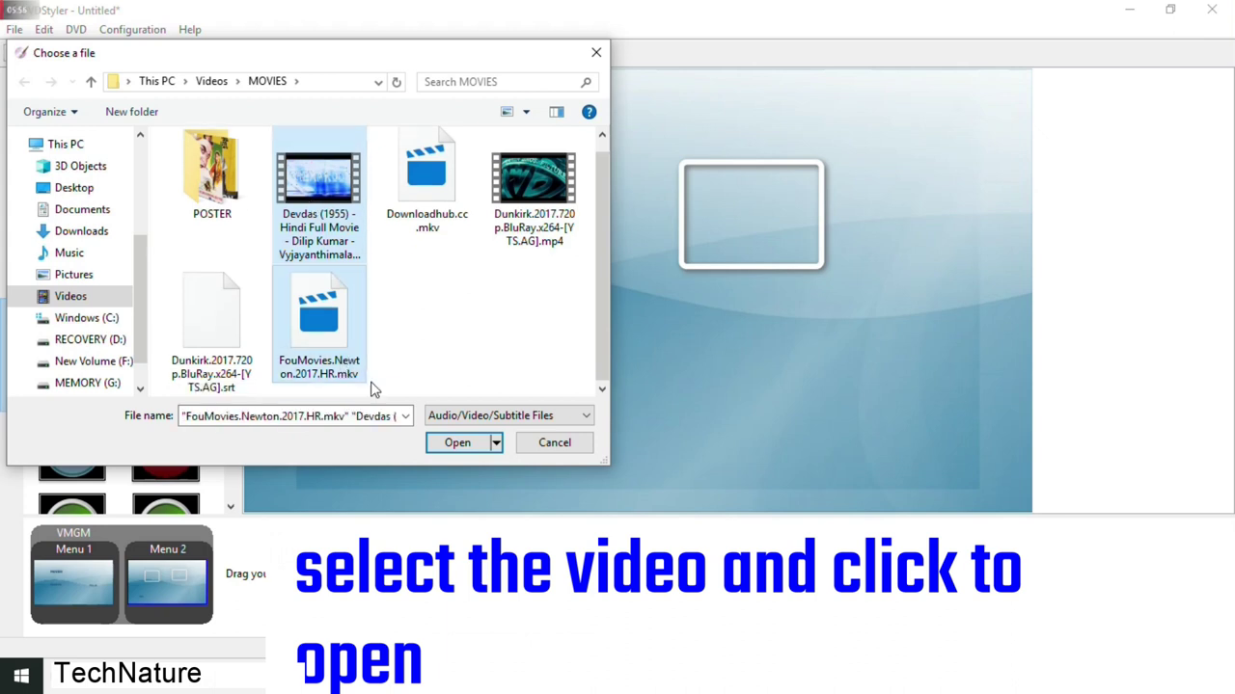
pyautogui.click(459, 446)
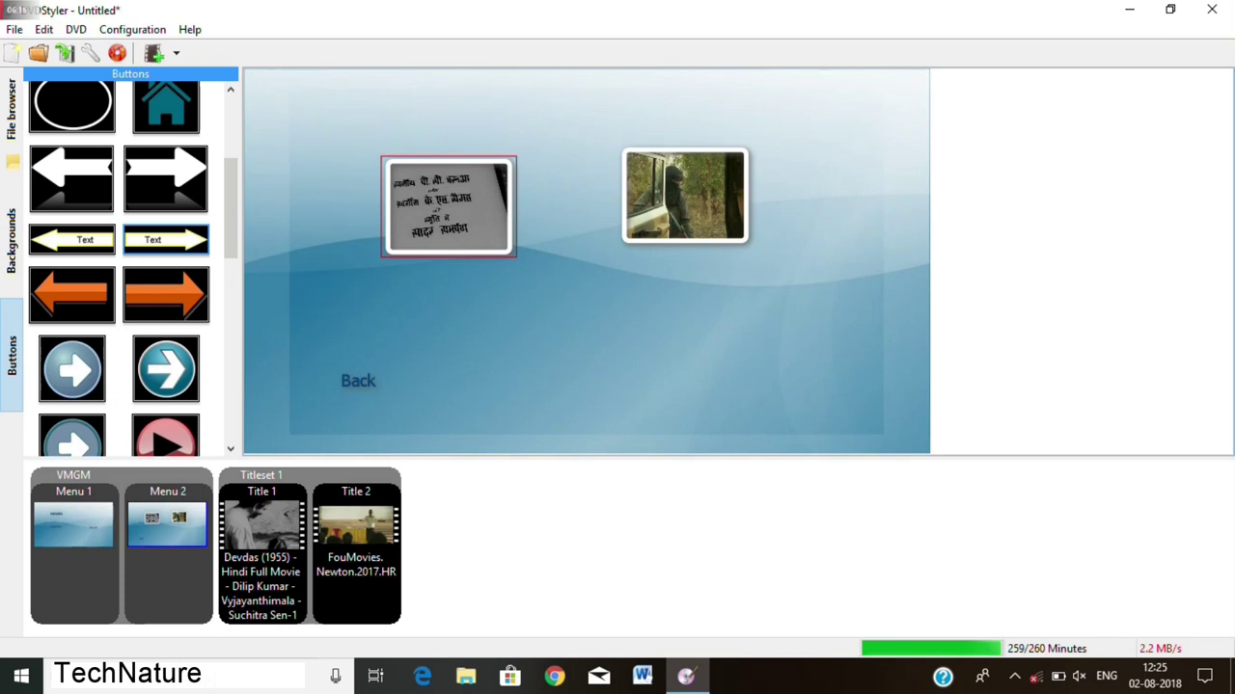
pyautogui.moveTo(245, 496); pyautogui.dragTo(251, 496)
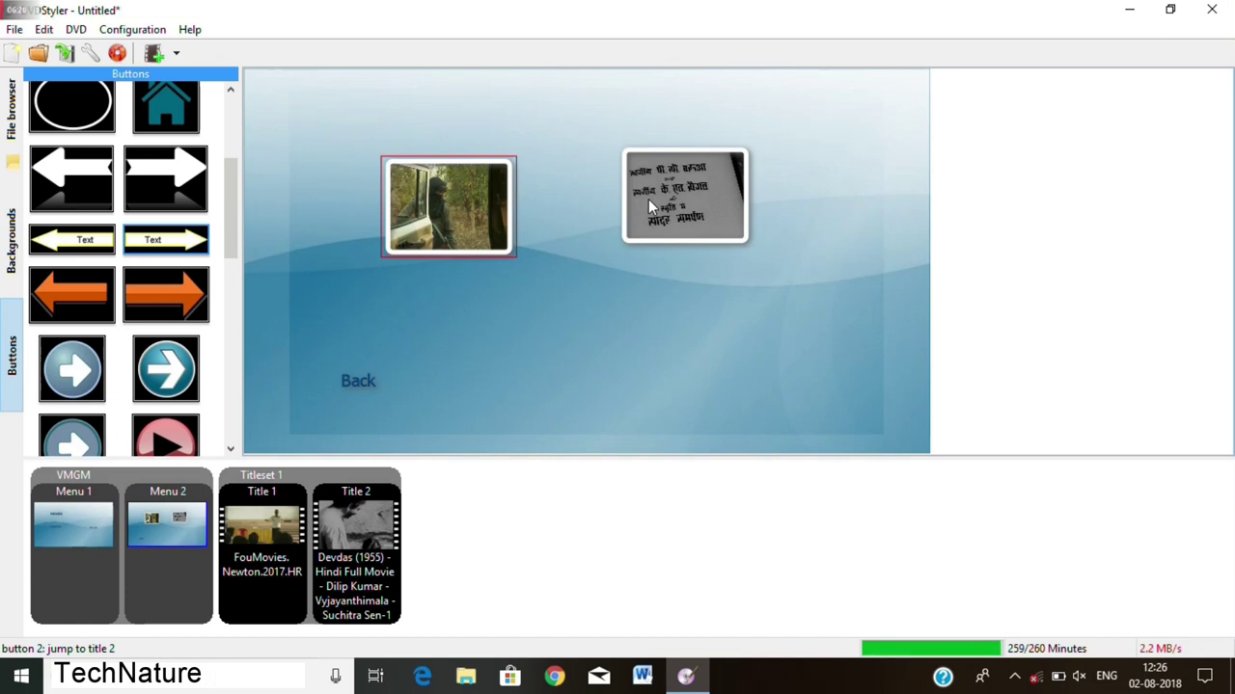
# - Move both video frames in Menu 2 slightly down and level with each other, spacing them farther apart
pyautogui.moveTo(648, 199); pyautogui.dragTo(663, 225)
pyautogui.moveTo(502, 227); pyautogui.dragTo(497, 237)
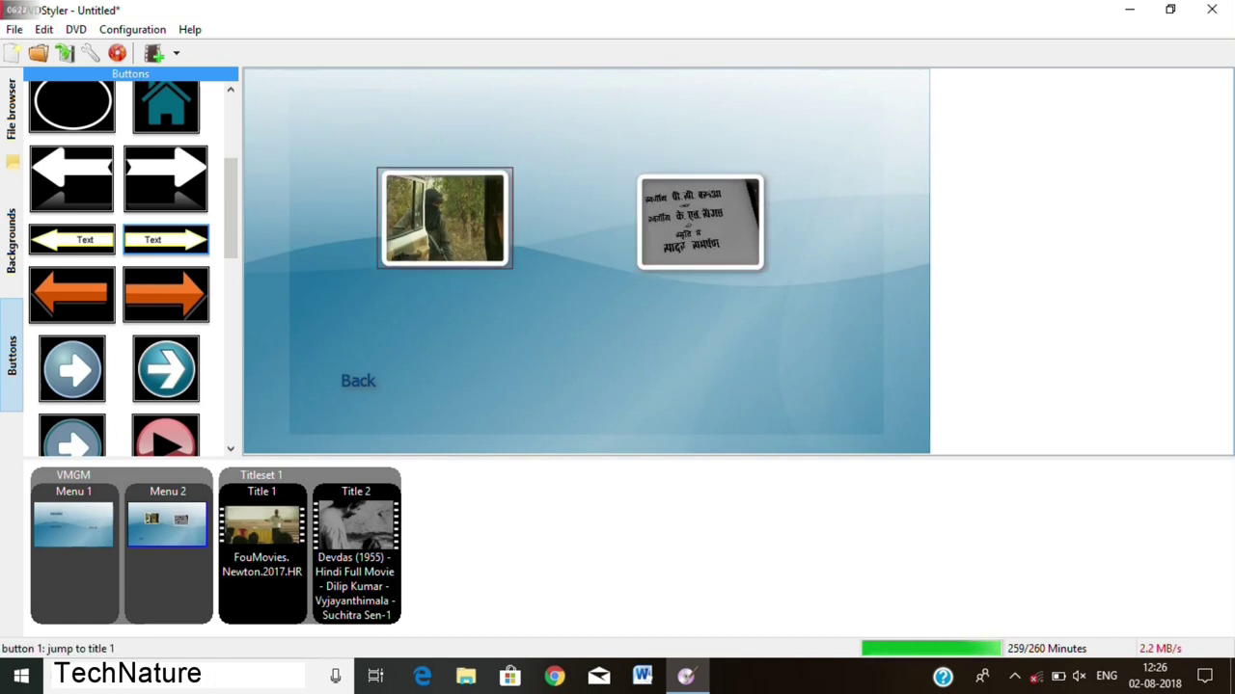
pyautogui.moveTo(672, 238); pyautogui.dragTo(679, 233)
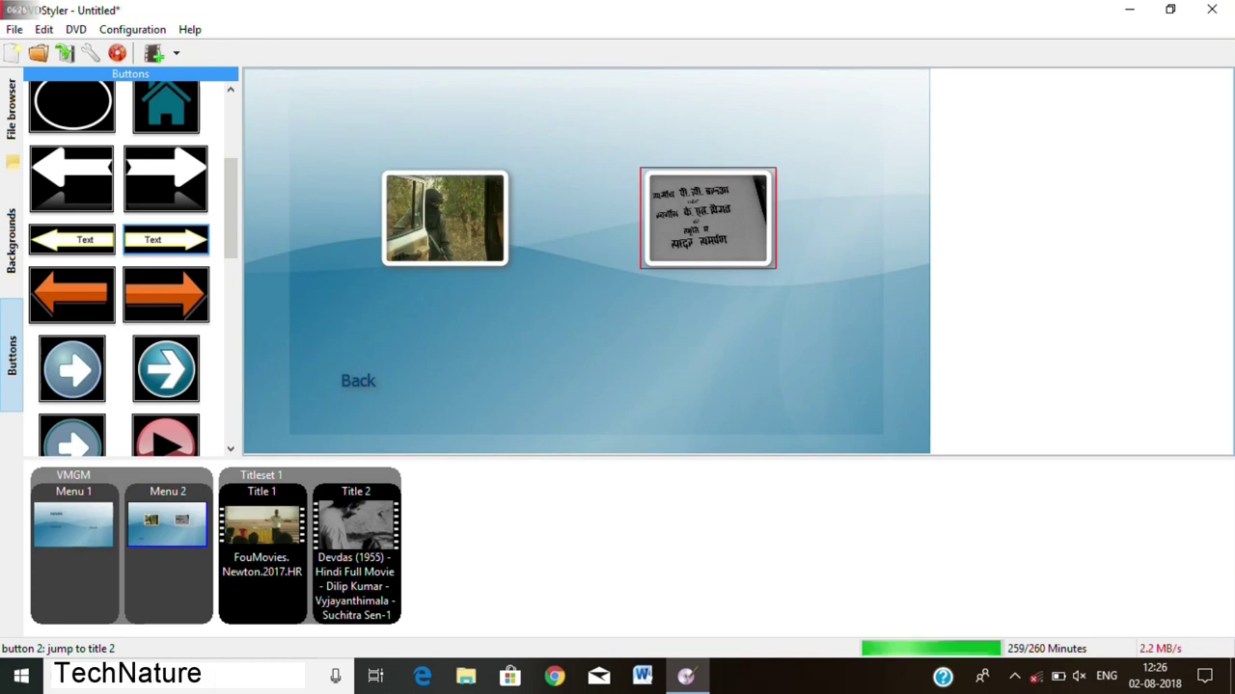
pyautogui.click(468, 229)
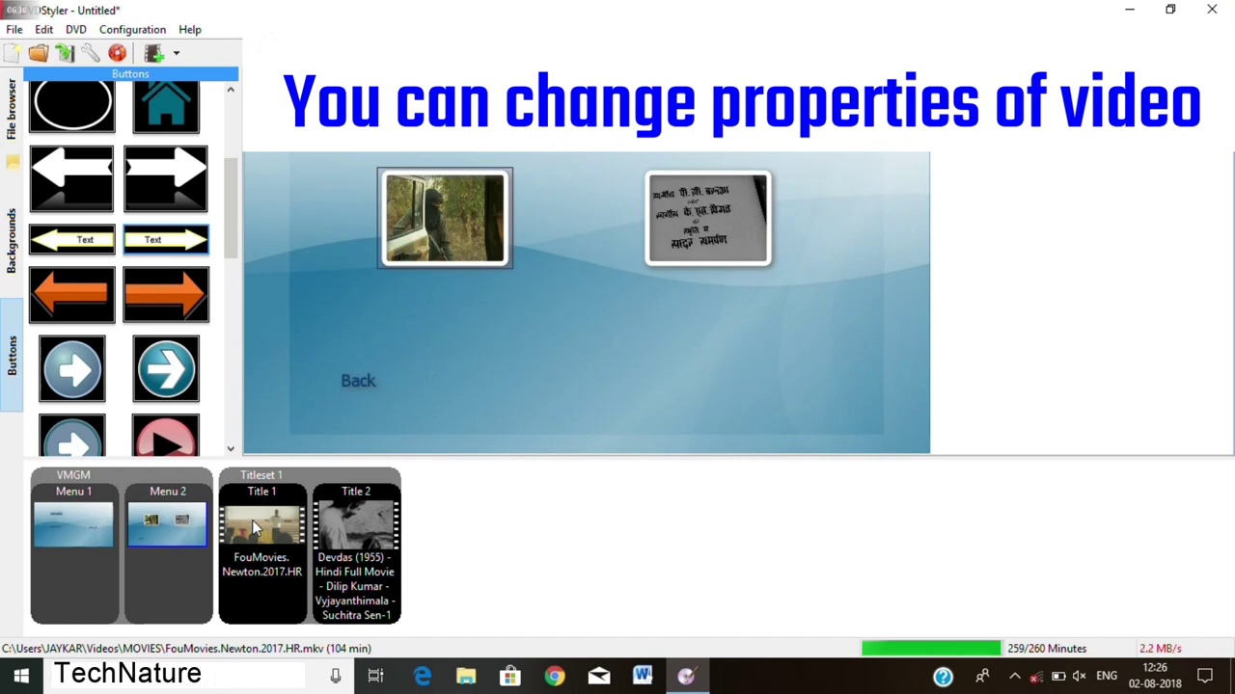
# - Open the properties of Title 1 and examine its video format and audio format choices, keeping PAL 720x576 and MP2 48 kHz
pyautogui.rightClick(252, 517)
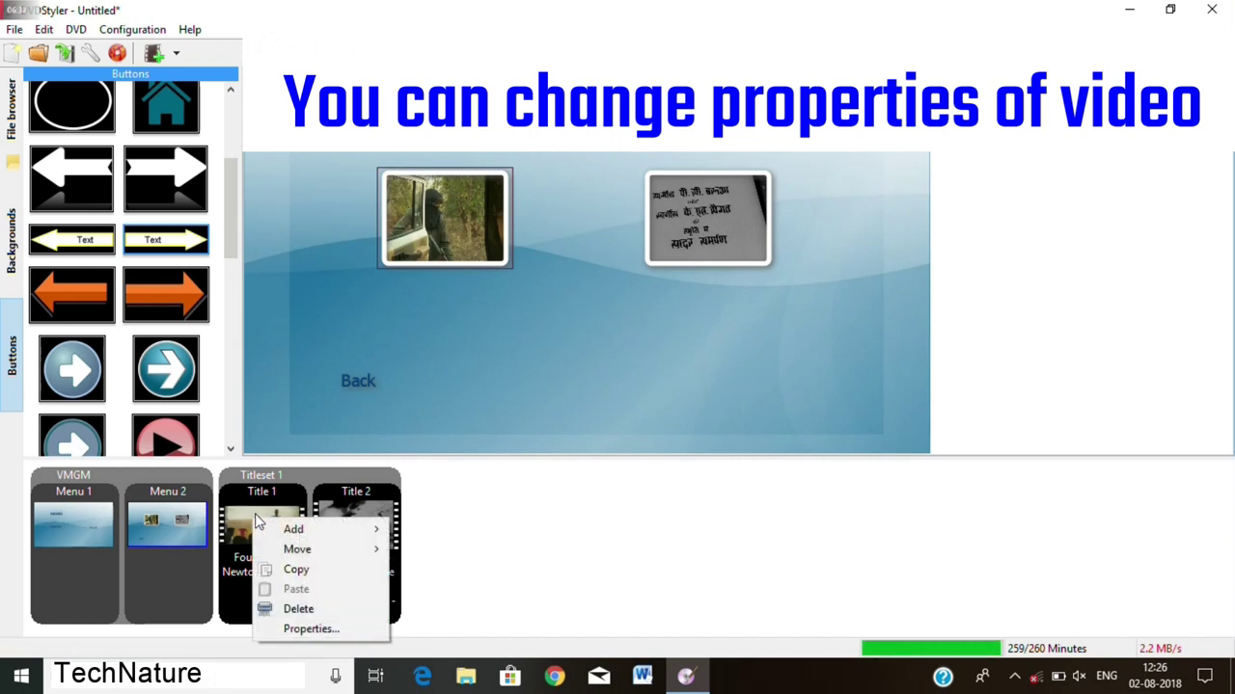
pyautogui.click(309, 629)
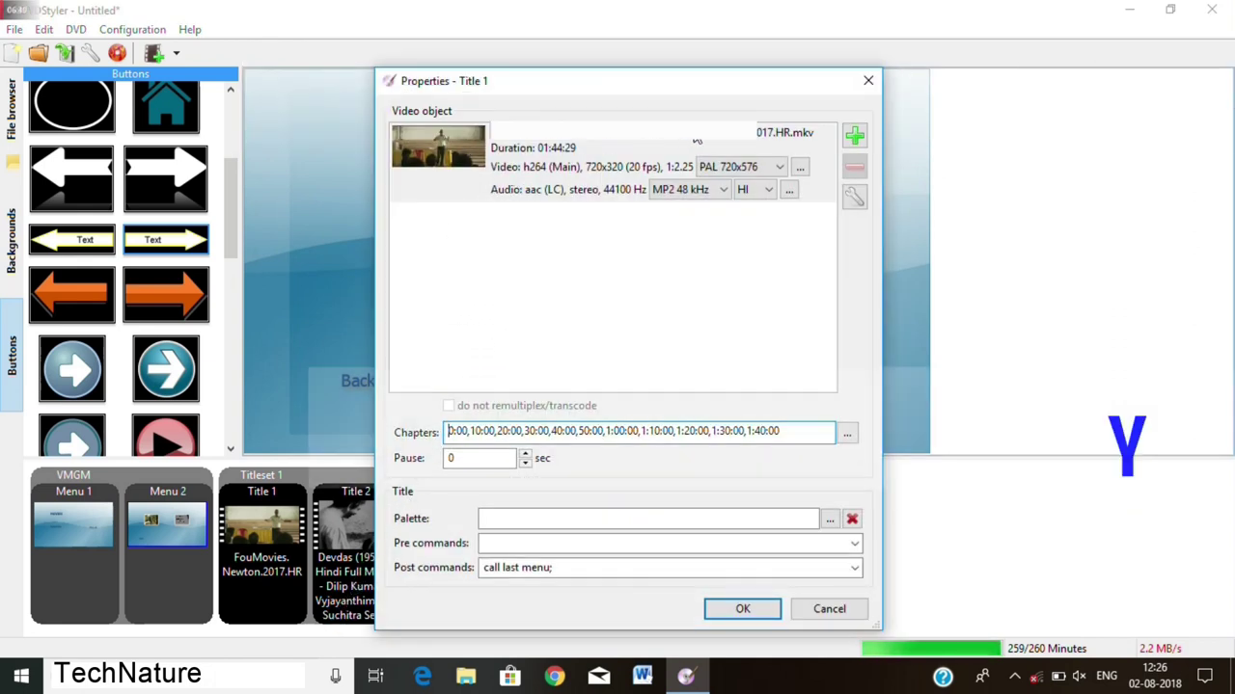
pyautogui.click(781, 169)
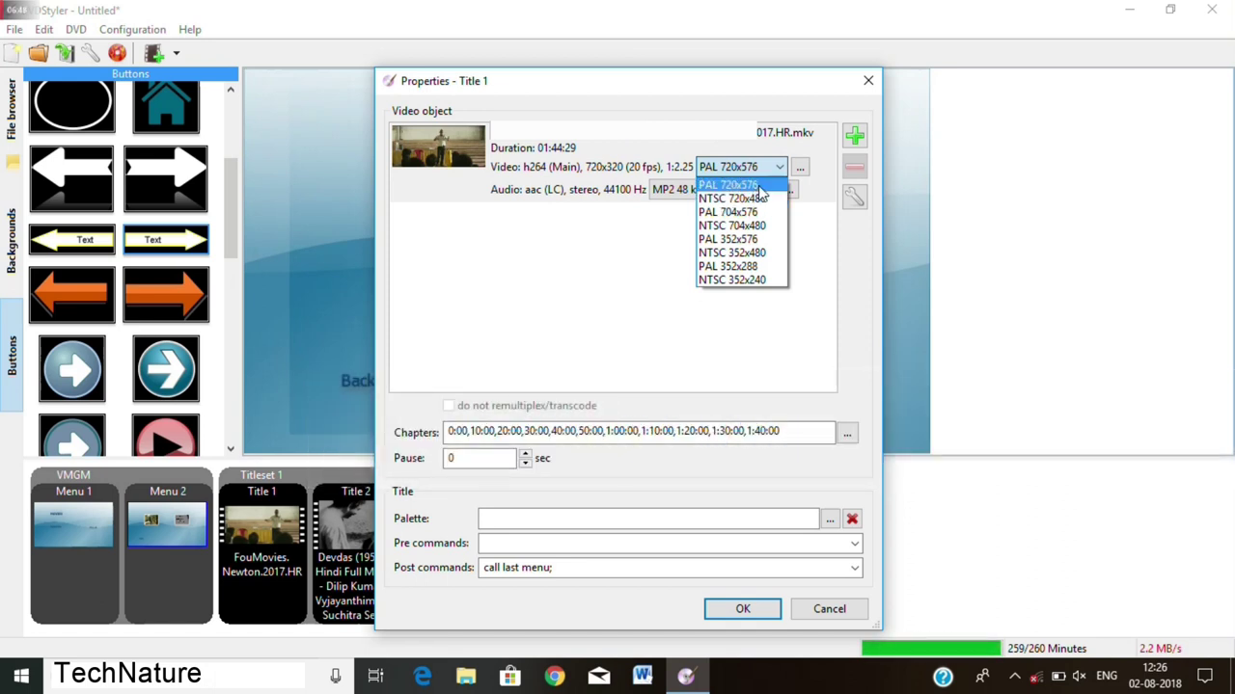
pyautogui.click(760, 186)
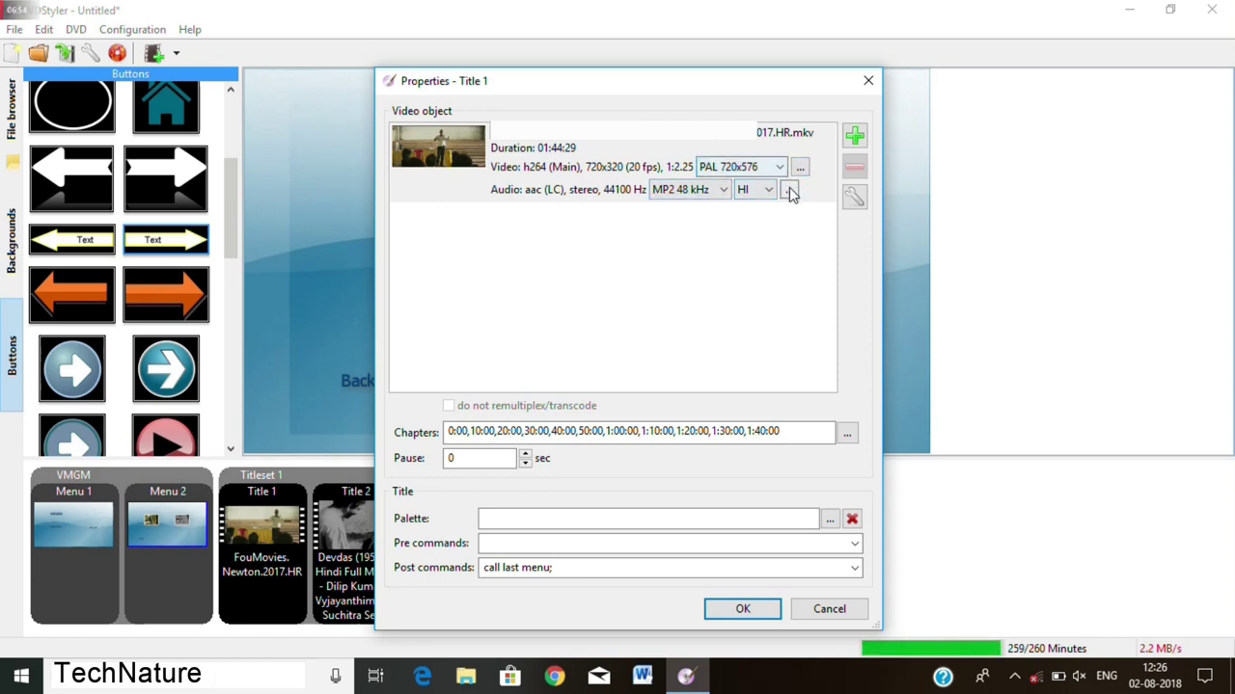
pyautogui.click(723, 193)
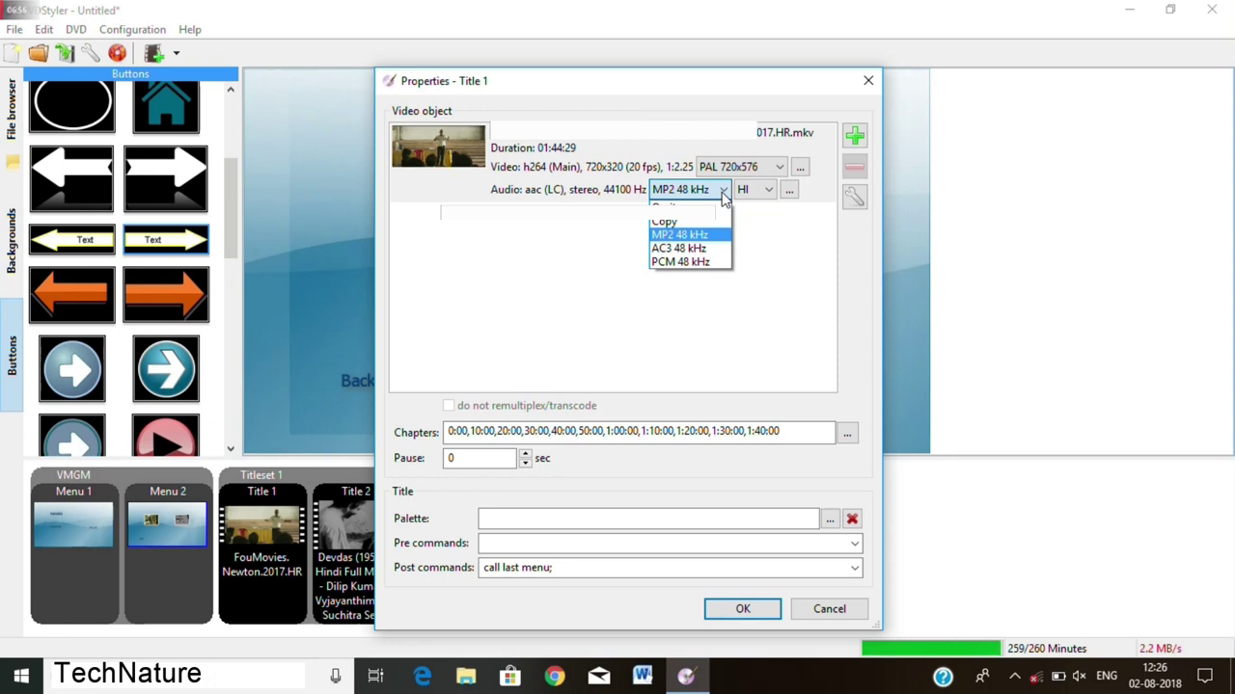
pyautogui.click(723, 193)
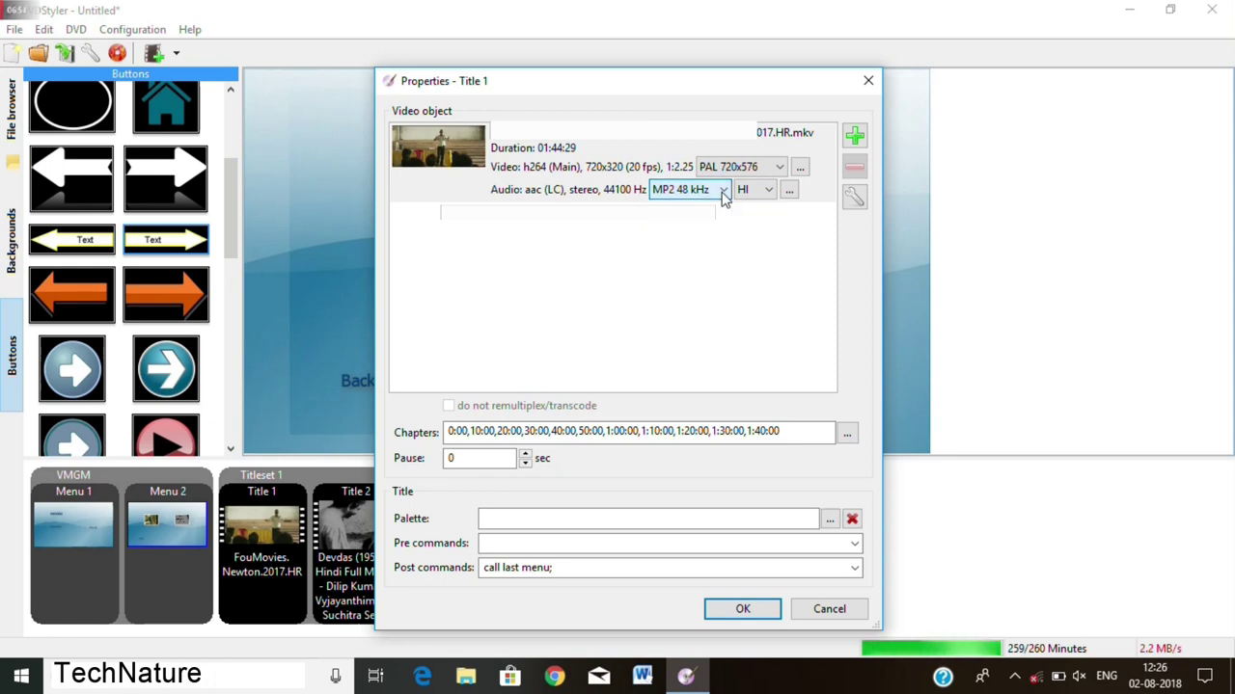
pyautogui.click(789, 190)
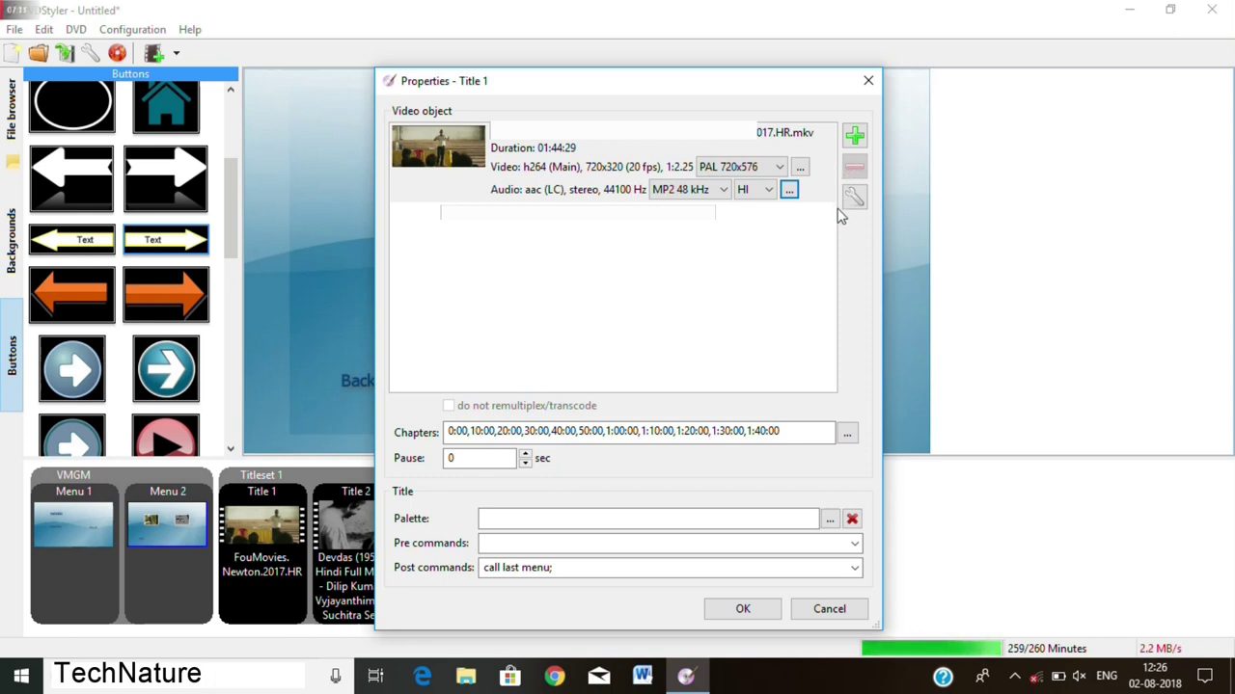
# - Add the Dunkirk.2017.720p.BluRay.x264-[YTS.AG].srt subtitle file to Title 1, remove it again, and close the title's properties
pyautogui.click(853, 143)
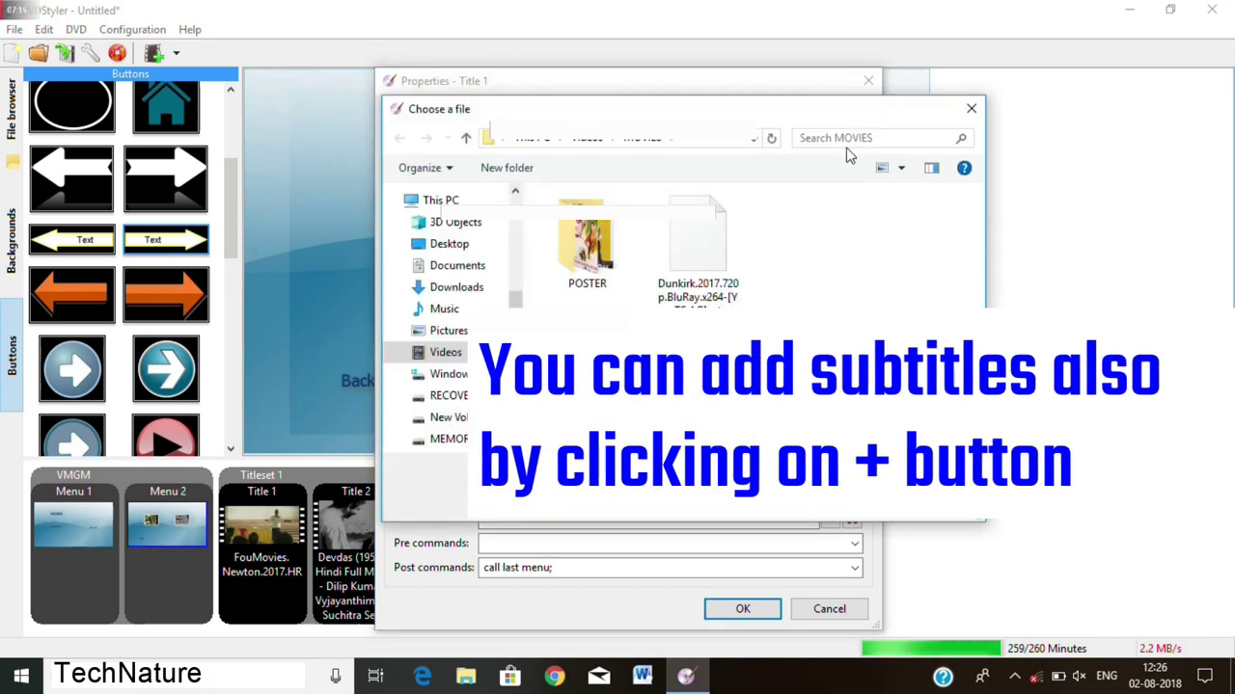
pyautogui.click(688, 254)
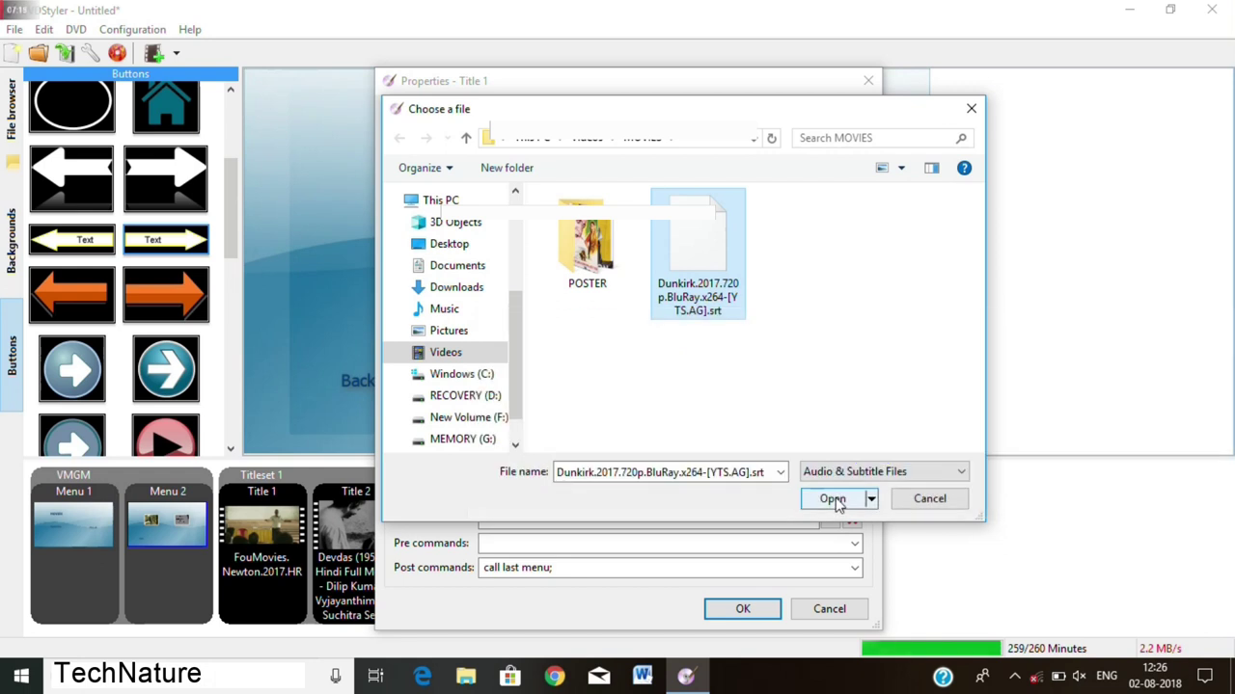
pyautogui.click(833, 499)
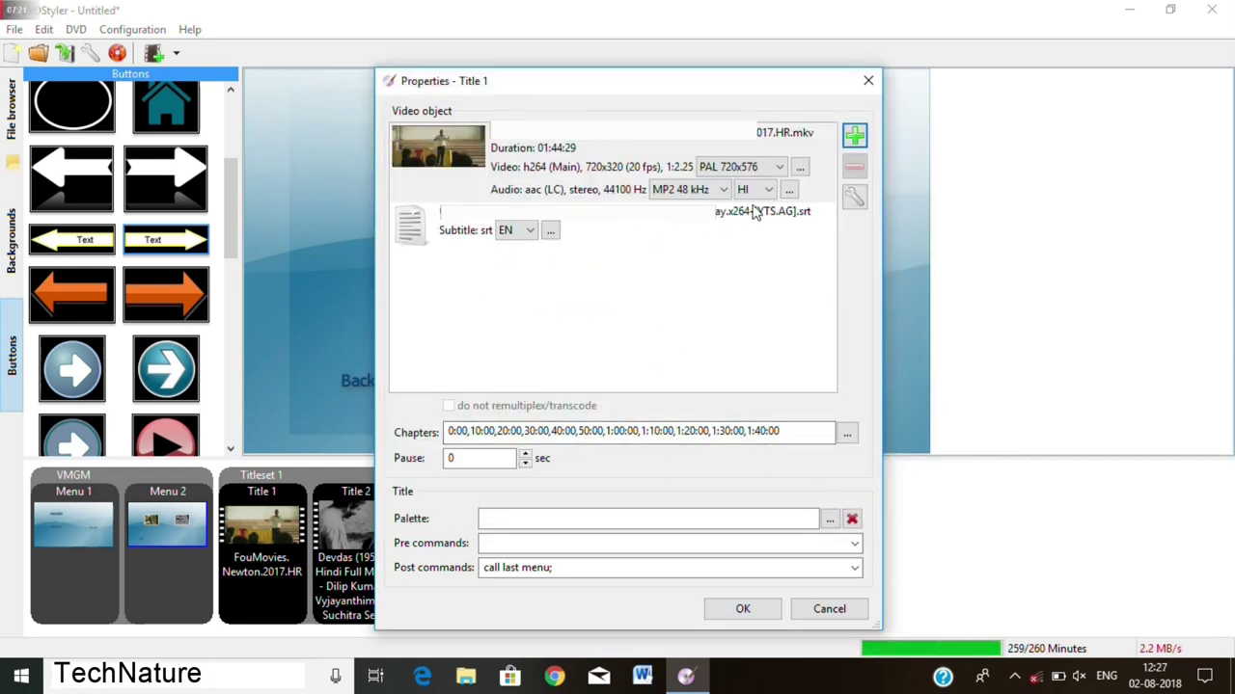
pyautogui.click(800, 221)
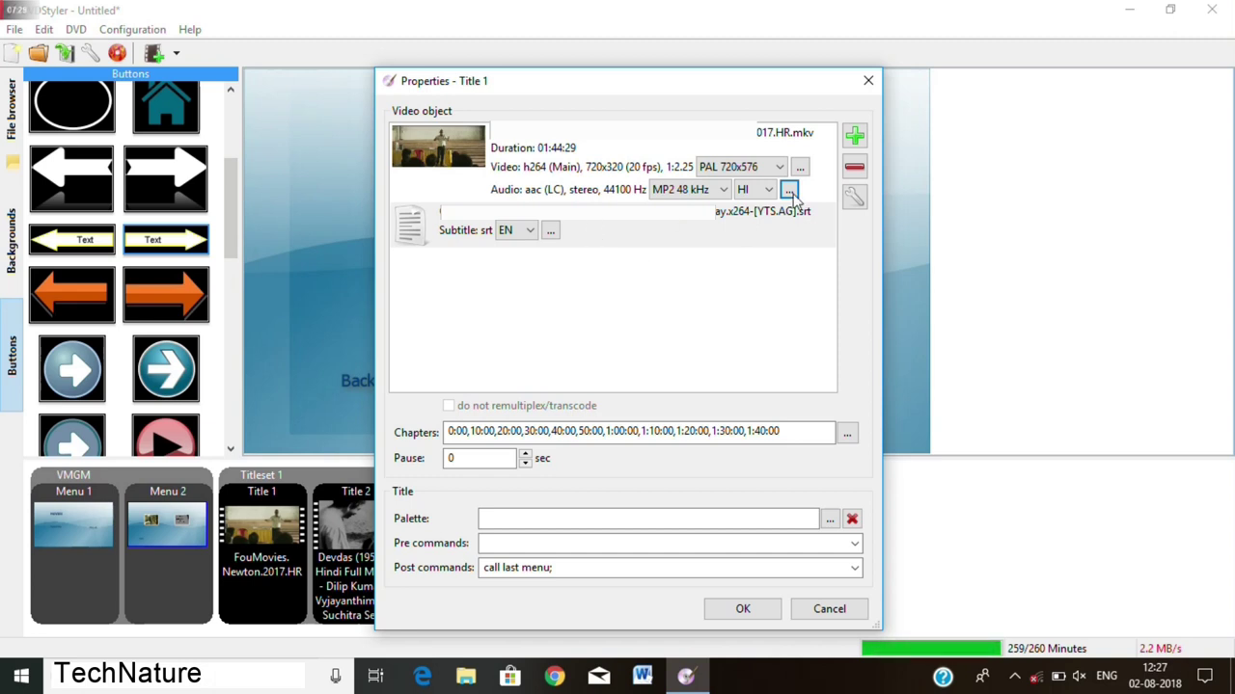
pyautogui.click(854, 171)
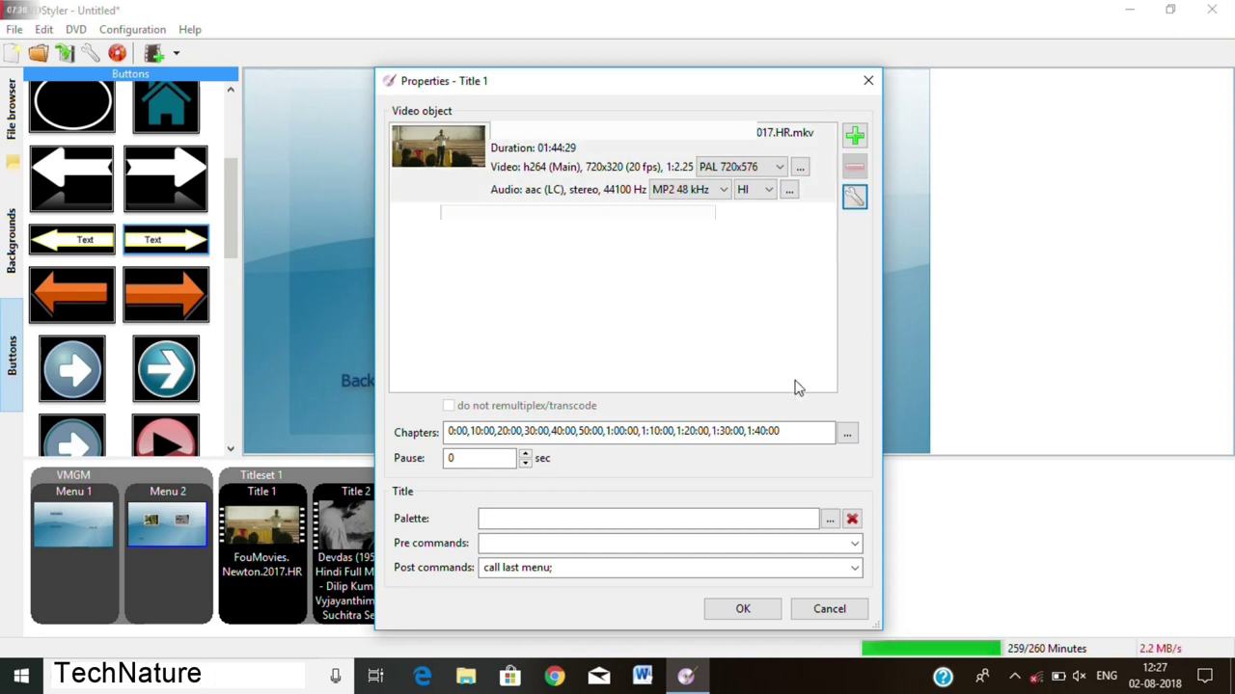
pyautogui.click(770, 613)
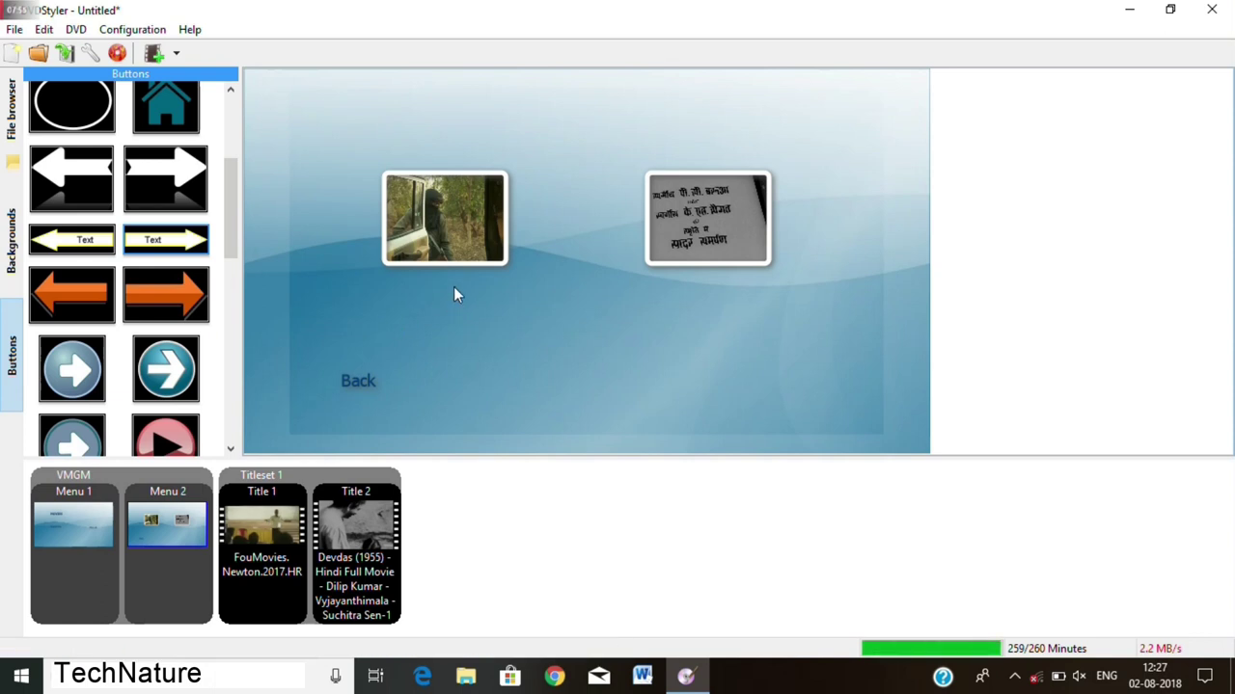
# - Set the highlighted border colour of Menu 2's first video frame, the one for Title 1, to yellow
pyautogui.click(437, 224)
pyautogui.rightClick(438, 223)
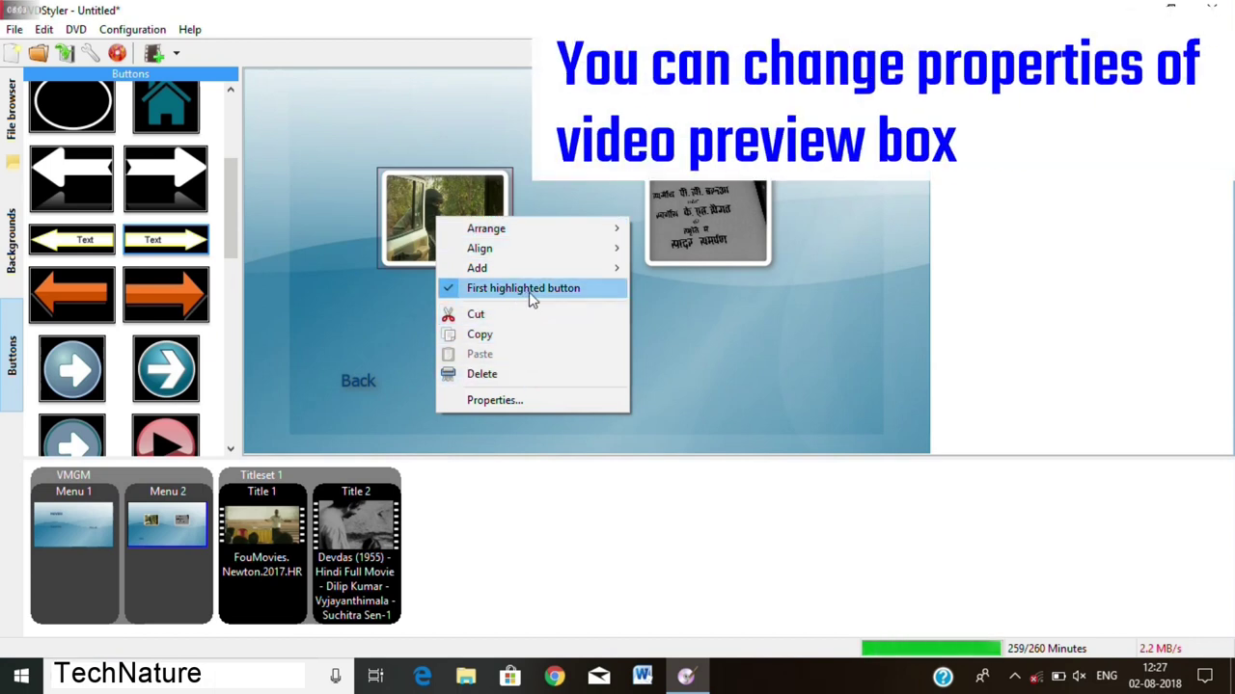
pyautogui.click(529, 289)
pyautogui.rightClick(441, 221)
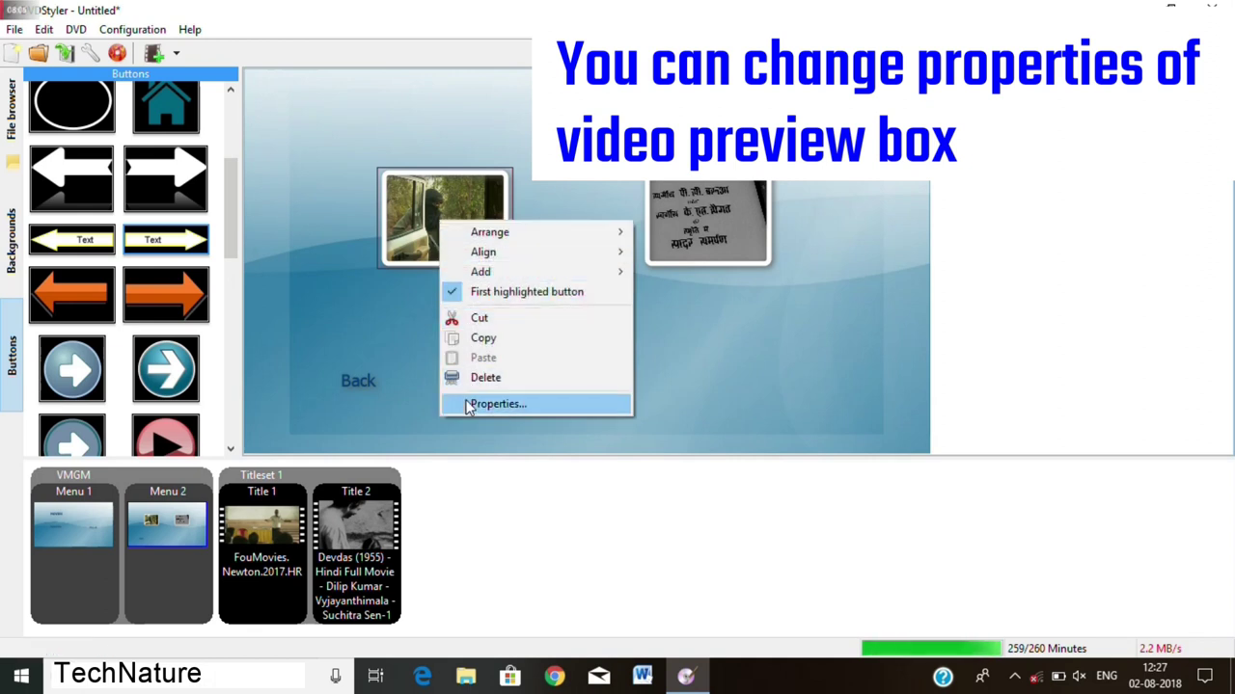
pyautogui.click(497, 405)
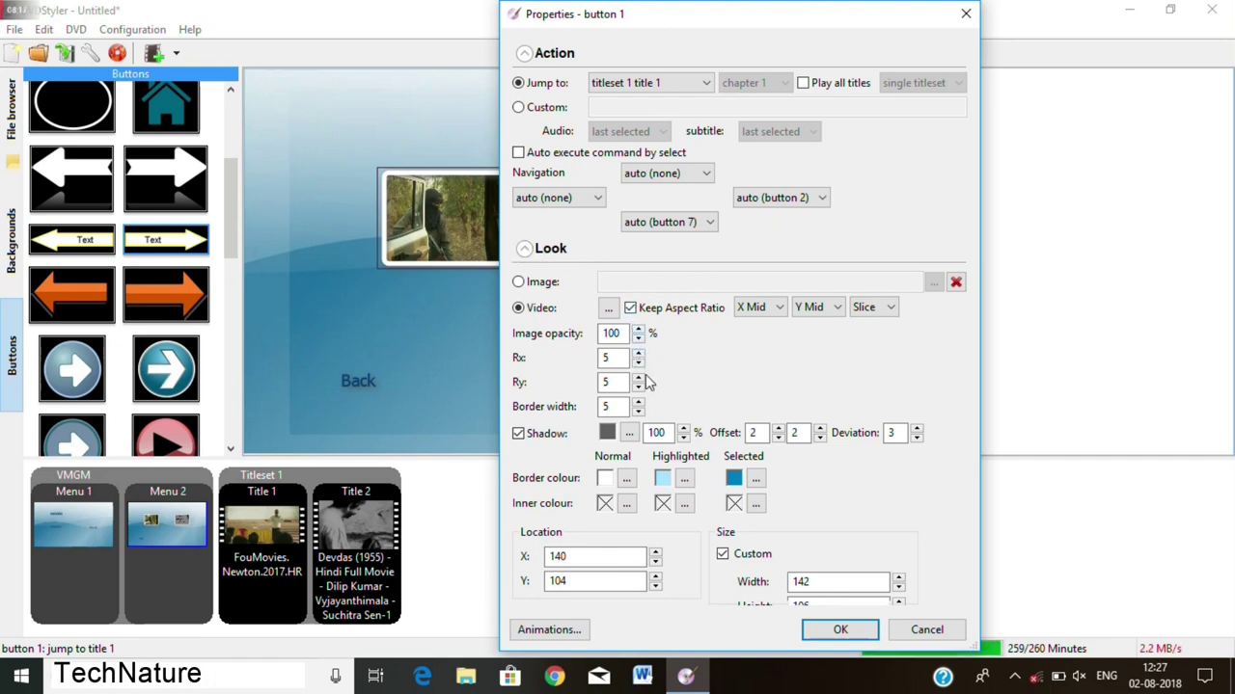
pyautogui.click(683, 479)
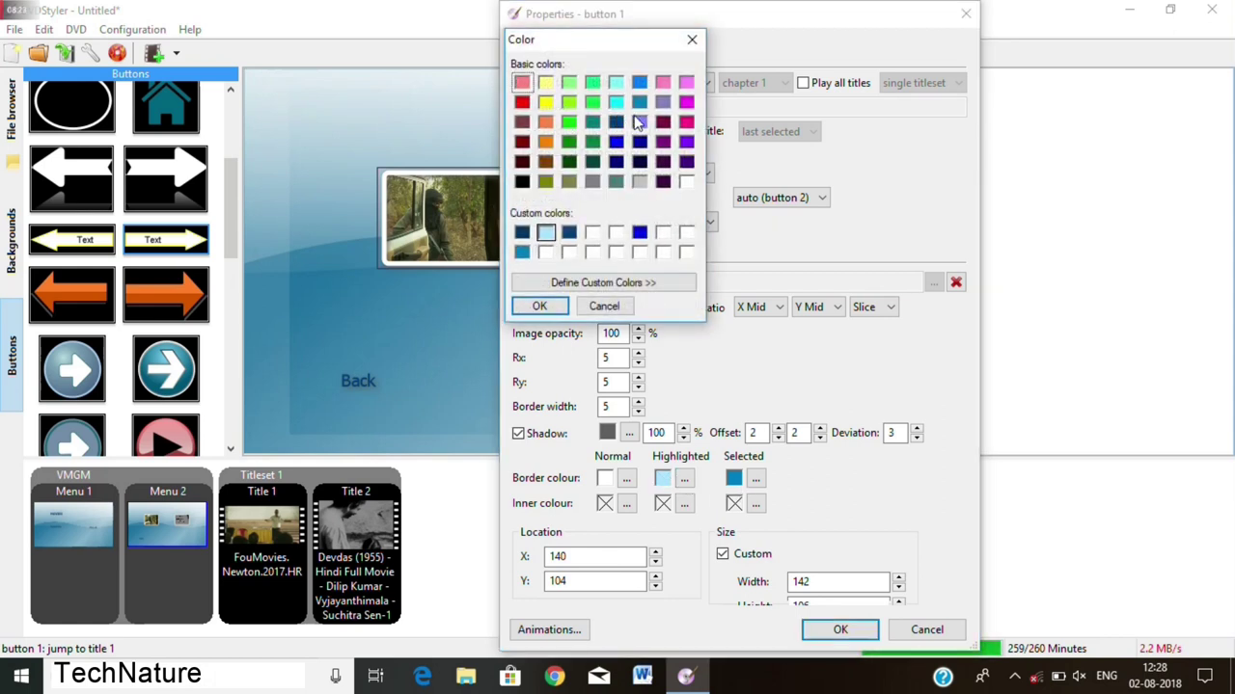
pyautogui.click(520, 104)
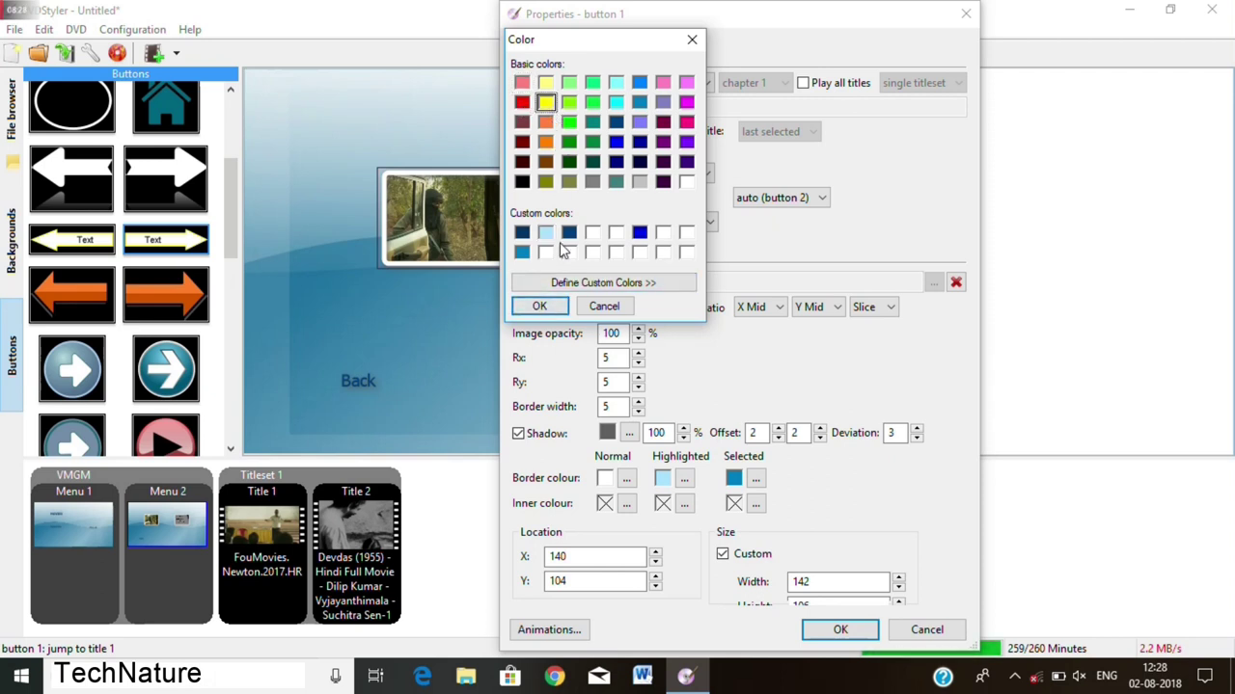
pyautogui.click(545, 306)
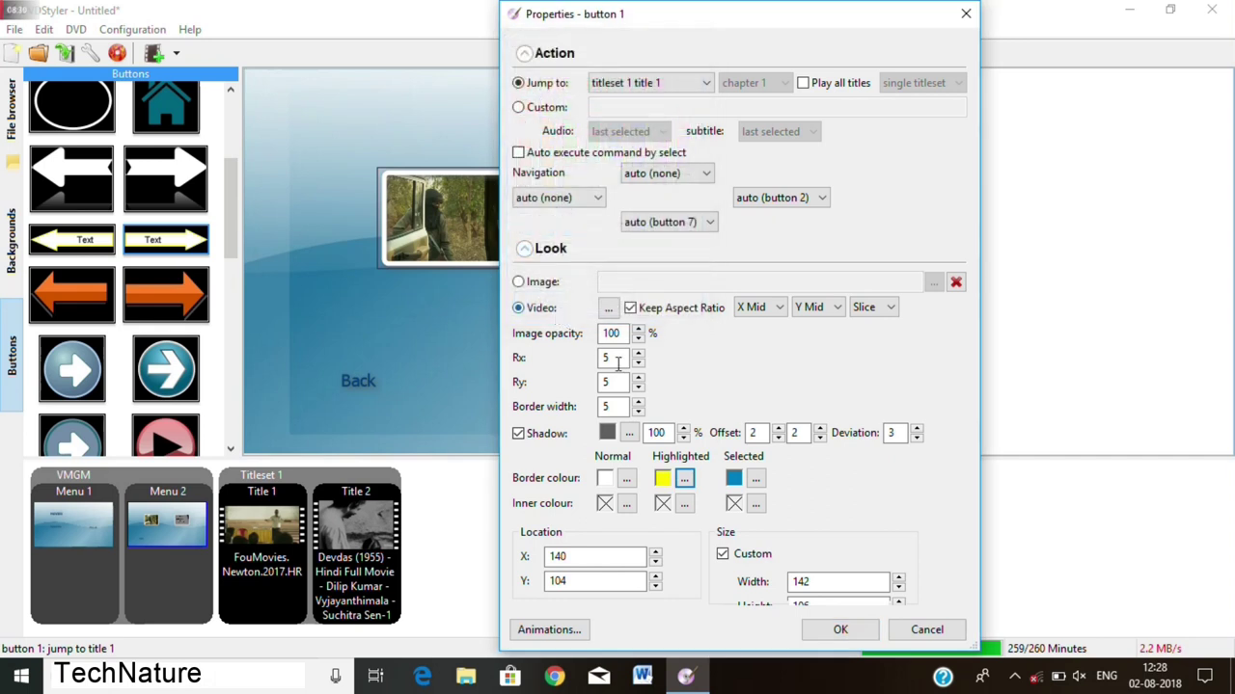
pyautogui.click(847, 635)
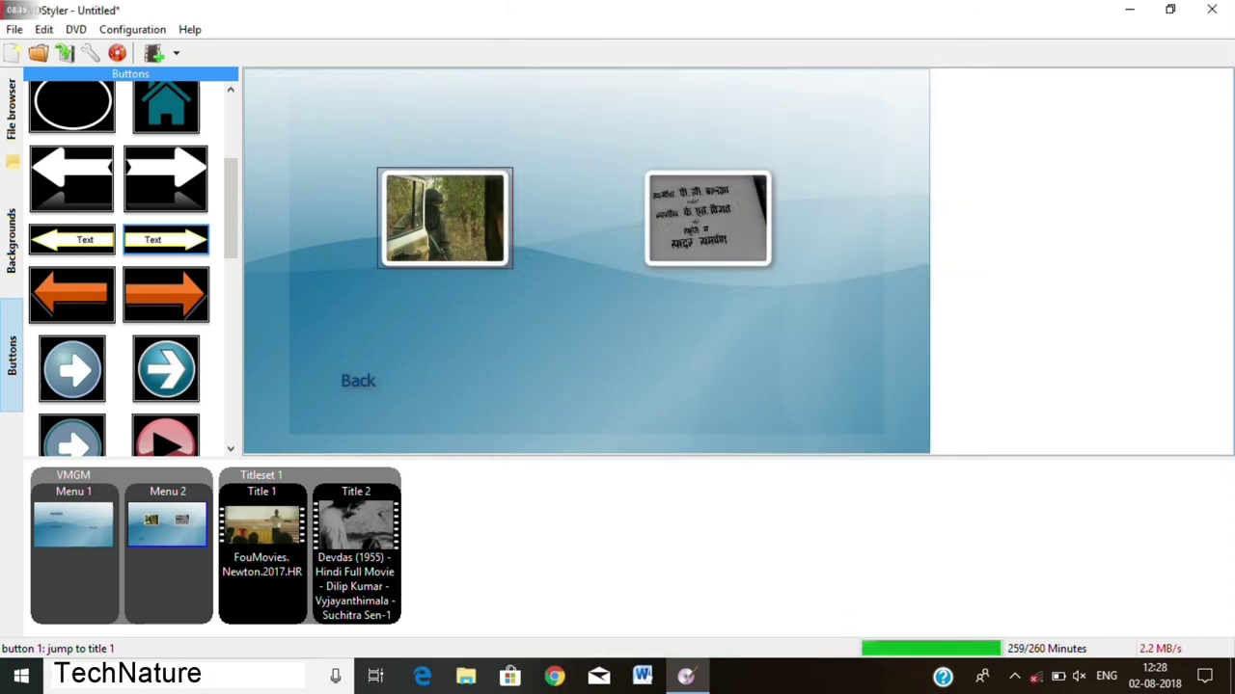
# - Replace the video in Menu 2's Title 1 frame with the poster image NEWTON-Seedha-aadmi-ulti-duniya-first-look-poster.jpg
pyautogui.rightClick(457, 228)
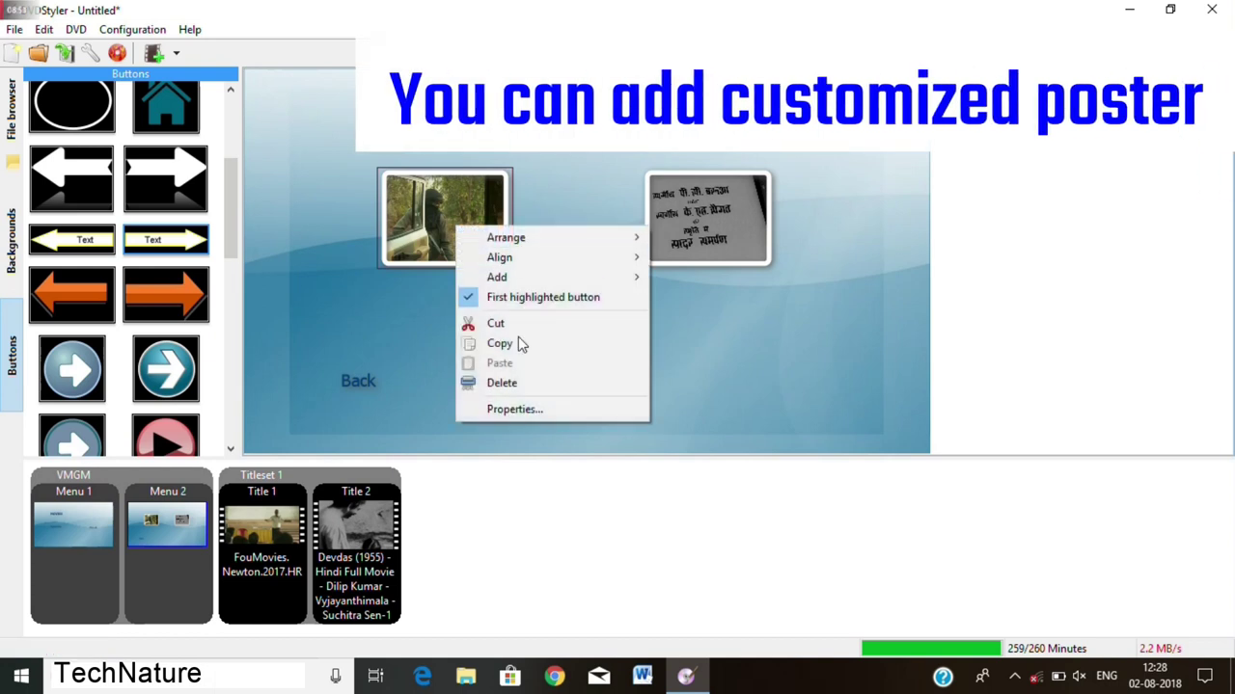
pyautogui.click(514, 419)
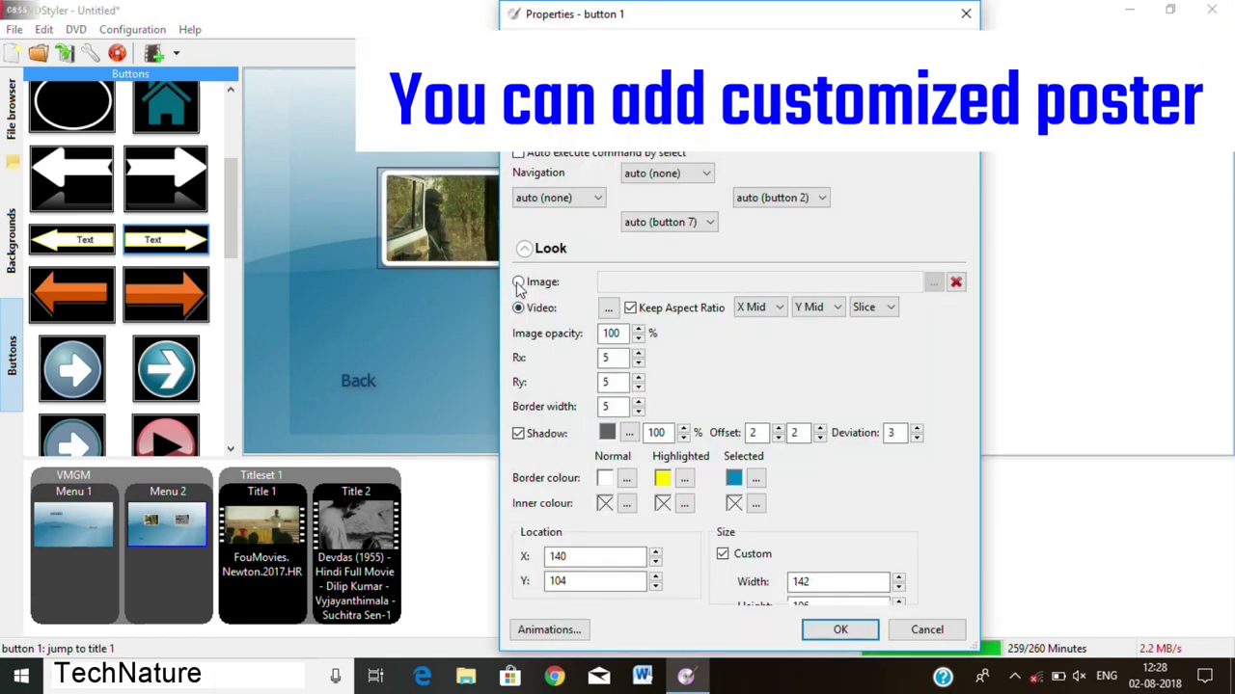
pyautogui.click(518, 283)
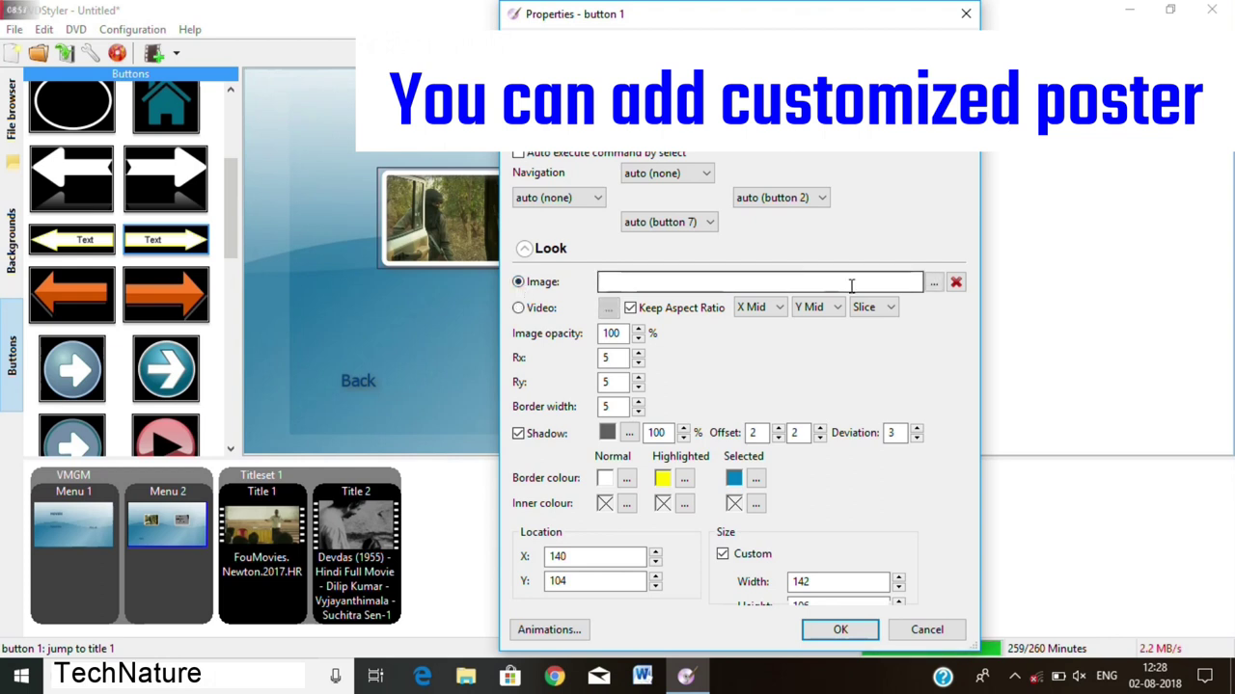
pyautogui.click(932, 283)
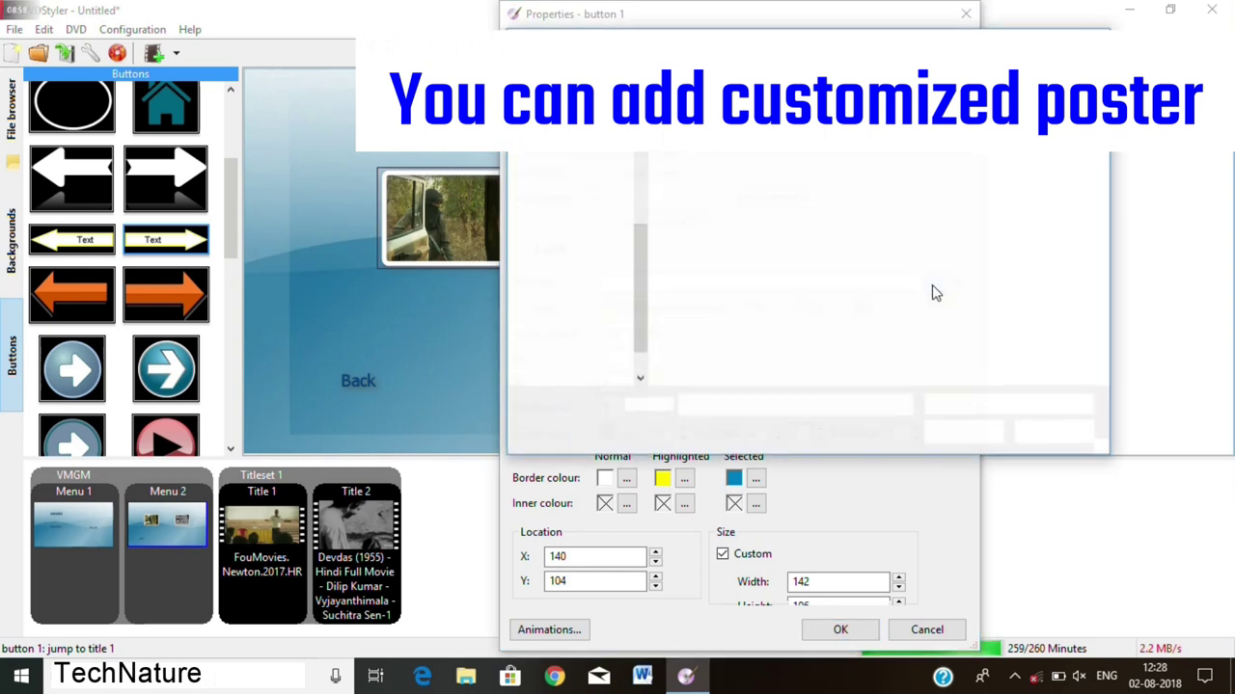
pyautogui.doubleClick(713, 201)
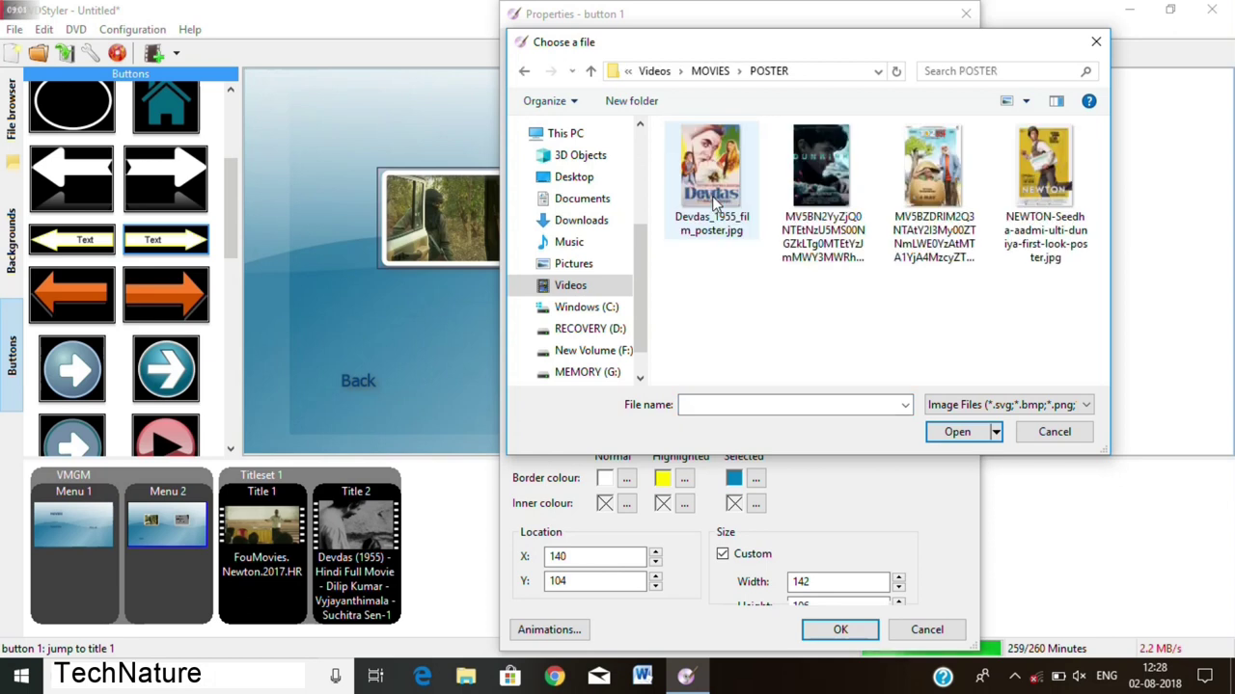
pyautogui.click(1046, 198)
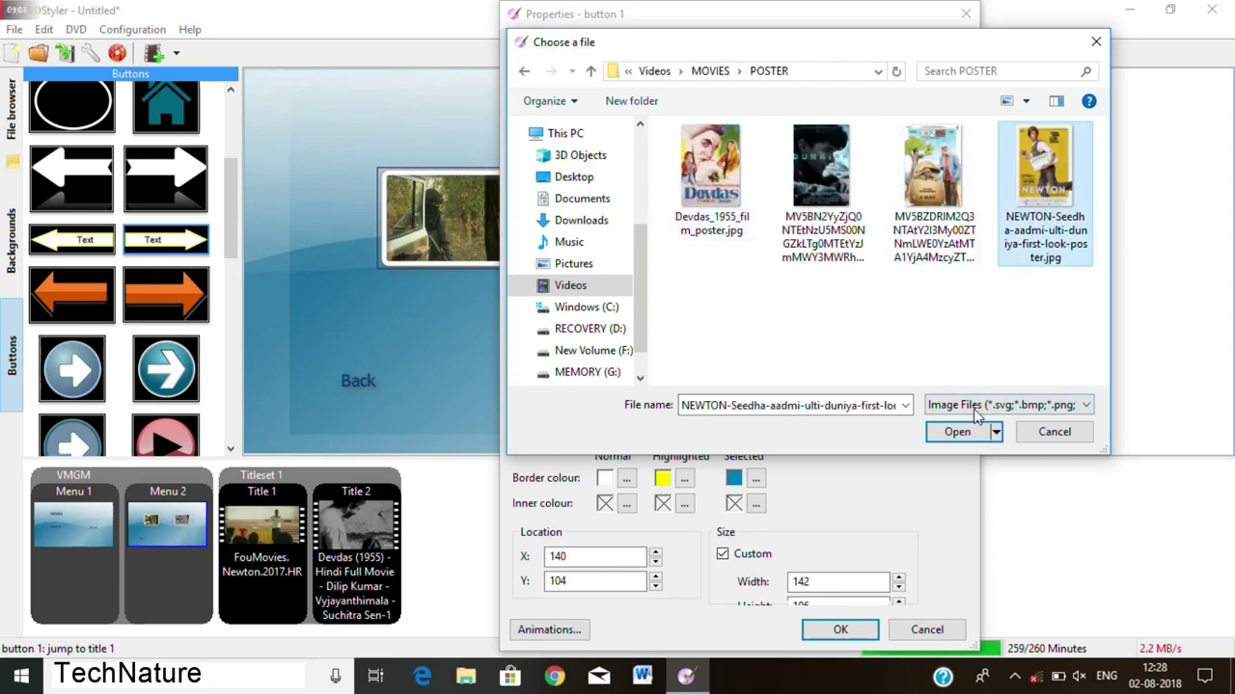
pyautogui.click(959, 432)
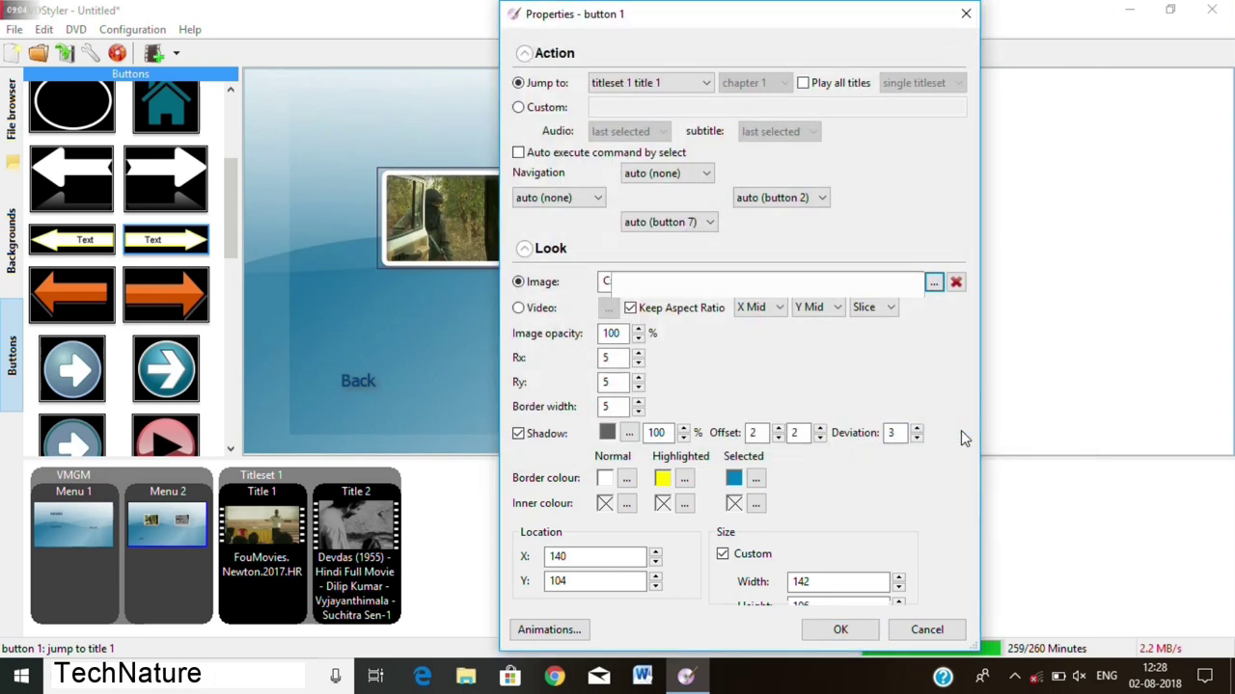
pyautogui.click(858, 630)
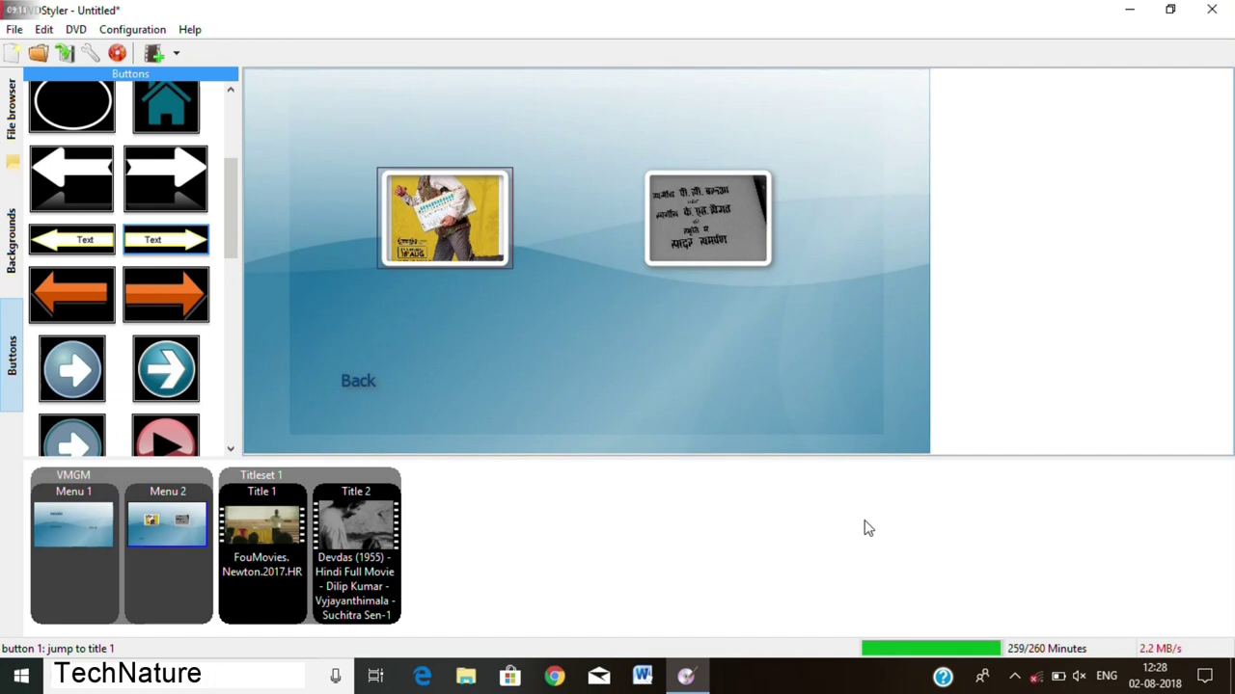
# - Replace the video in Menu 2's Title 2 frame with the poster image Devdas_1955_film_poster.jpg
pyautogui.click(671, 210)
pyautogui.rightClick(673, 210)
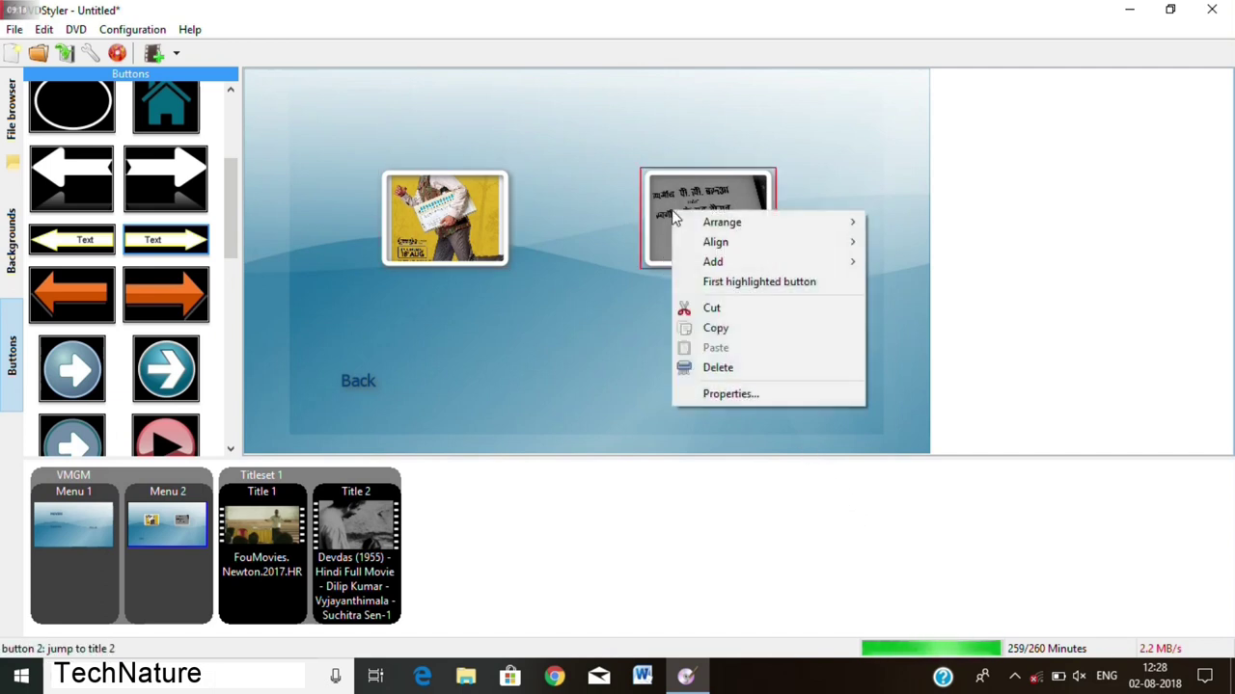
pyautogui.click(703, 395)
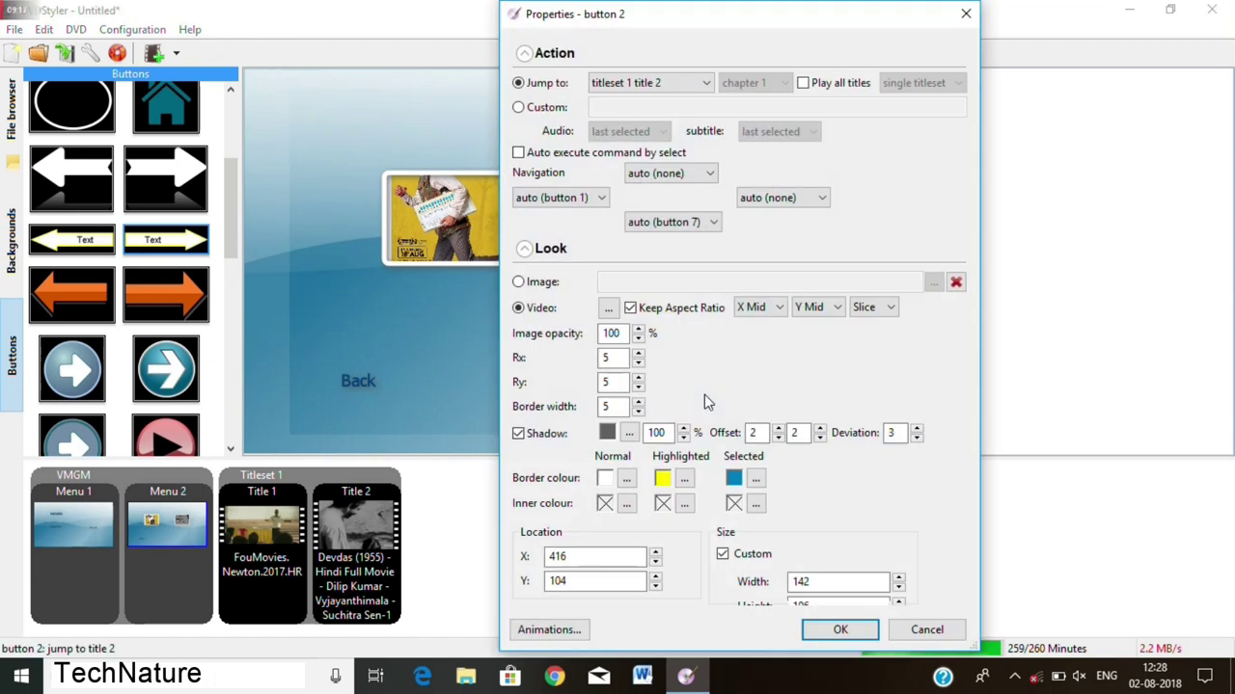
pyautogui.click(519, 282)
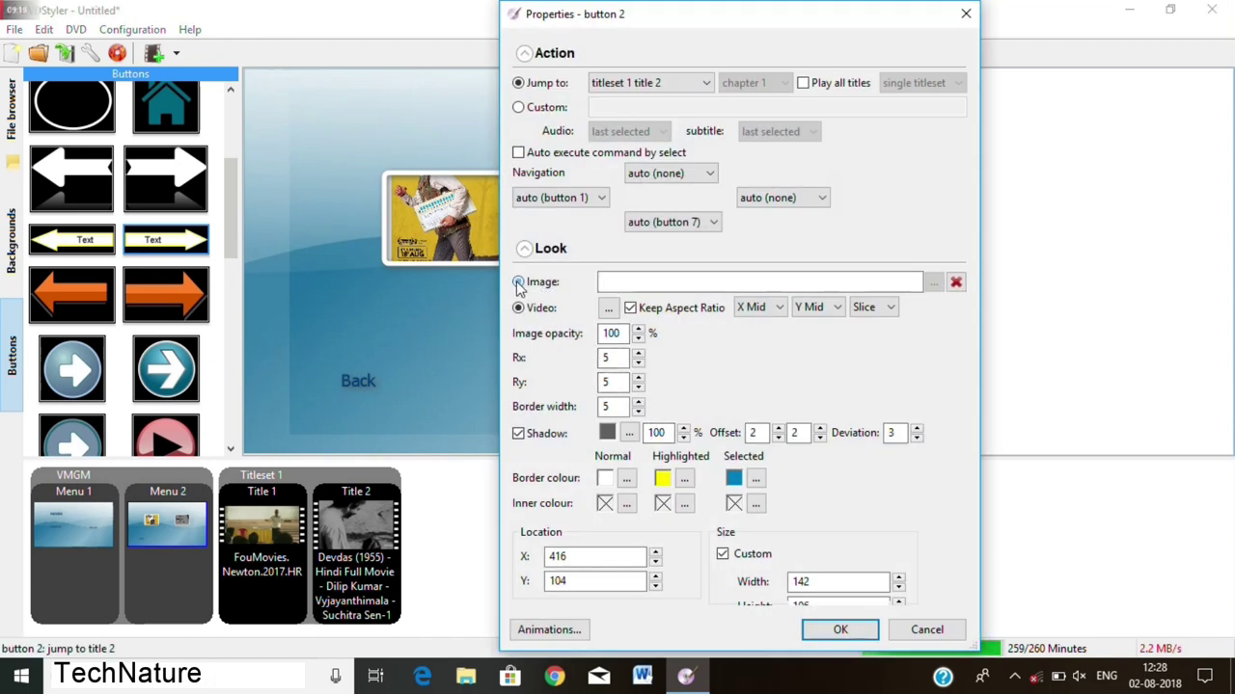
pyautogui.click(931, 283)
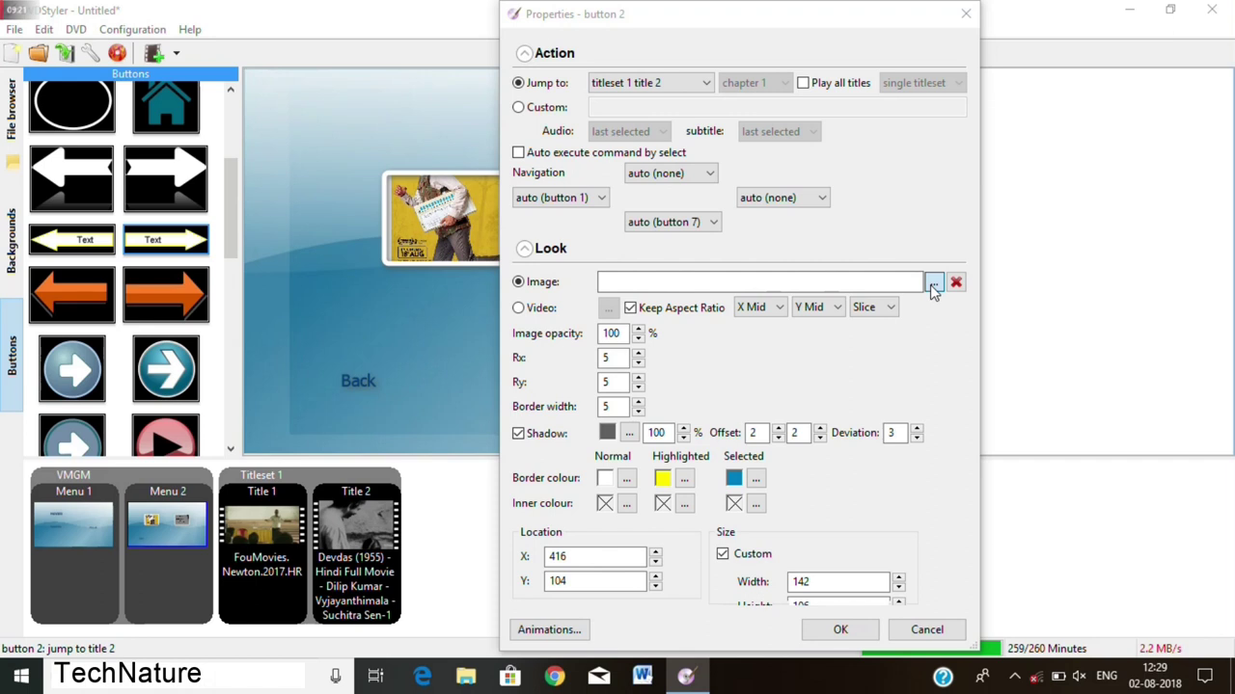
pyautogui.click(707, 193)
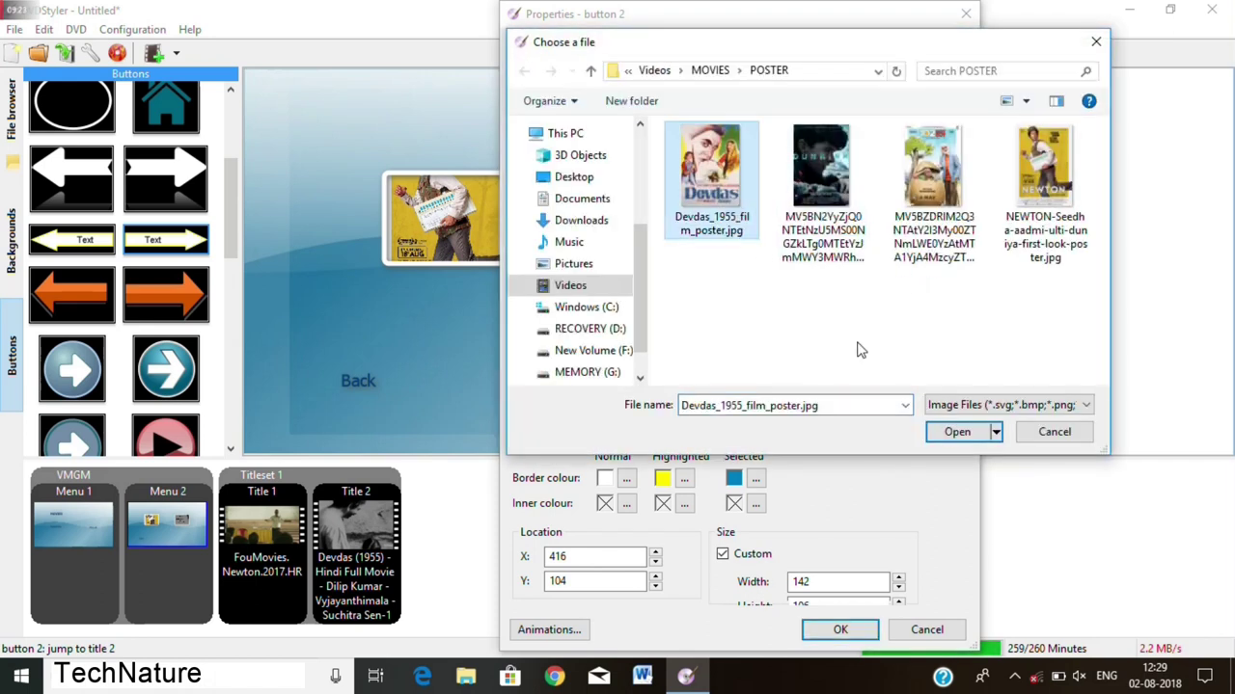
pyautogui.click(947, 434)
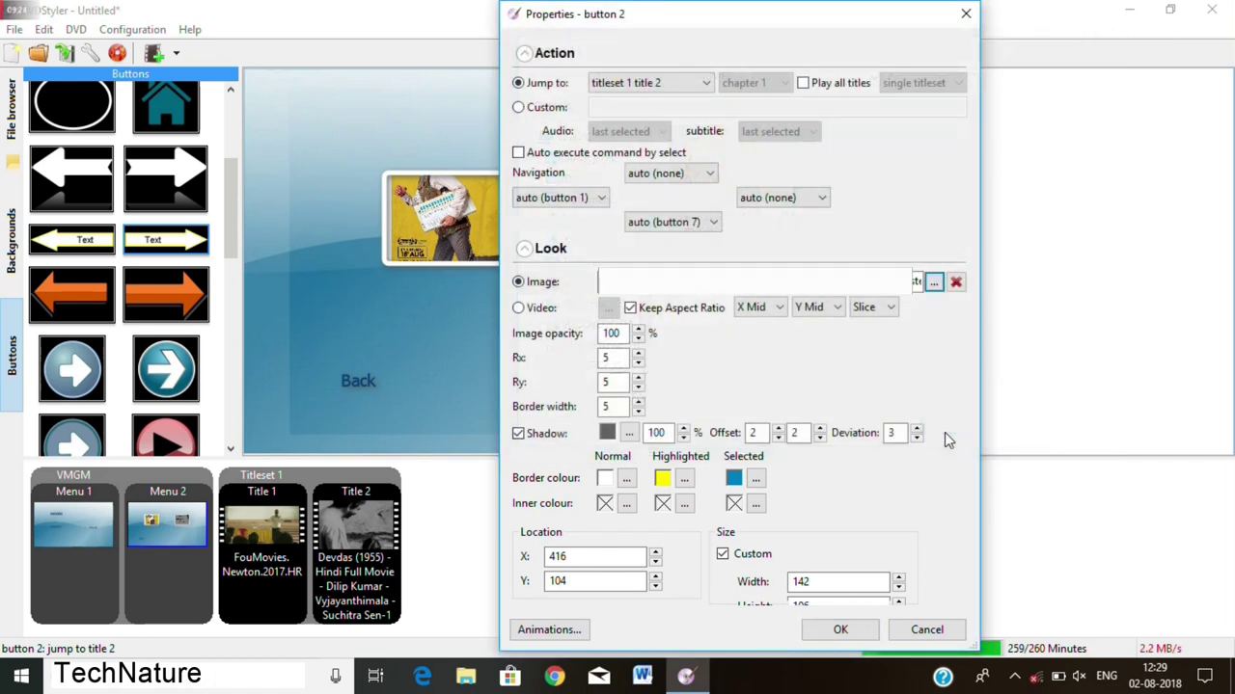
pyautogui.click(853, 630)
# - Enlarge the Newton frame until the full portrait poster shows, and move the Back button below it
pyautogui.click(506, 249)
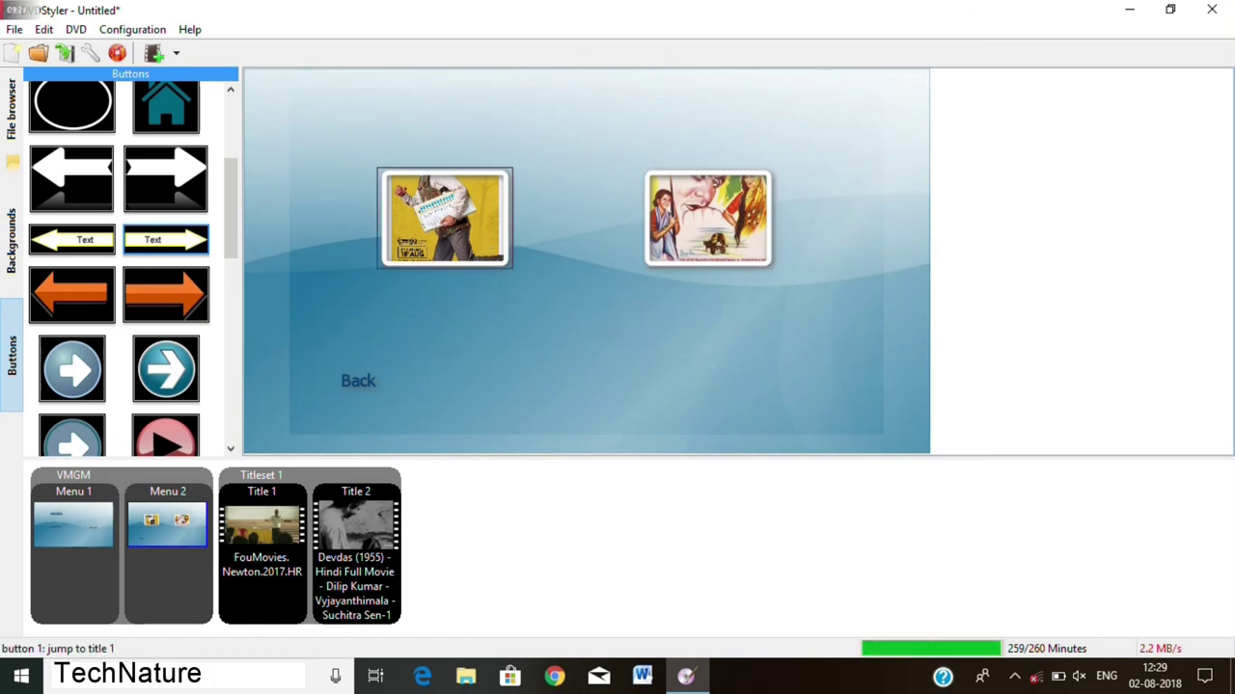
pyautogui.moveTo(506, 249); pyautogui.dragTo(554, 388)
pyautogui.click(349, 381)
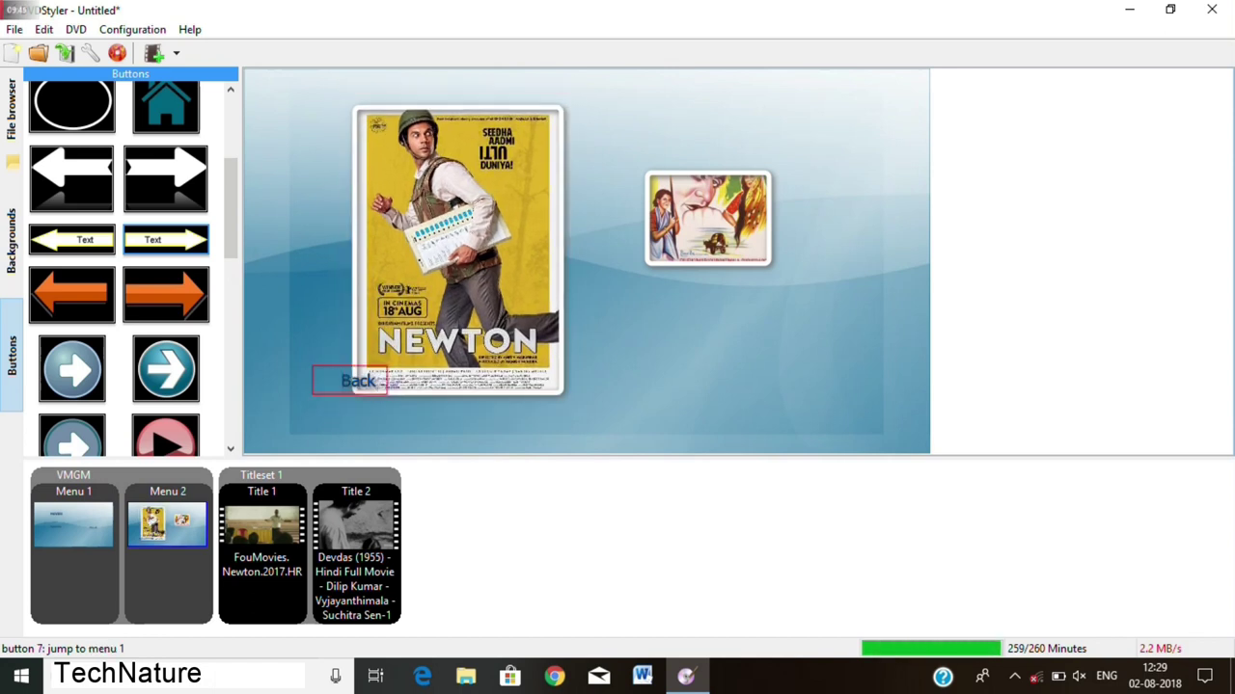
pyautogui.moveTo(350, 381); pyautogui.dragTo(338, 415)
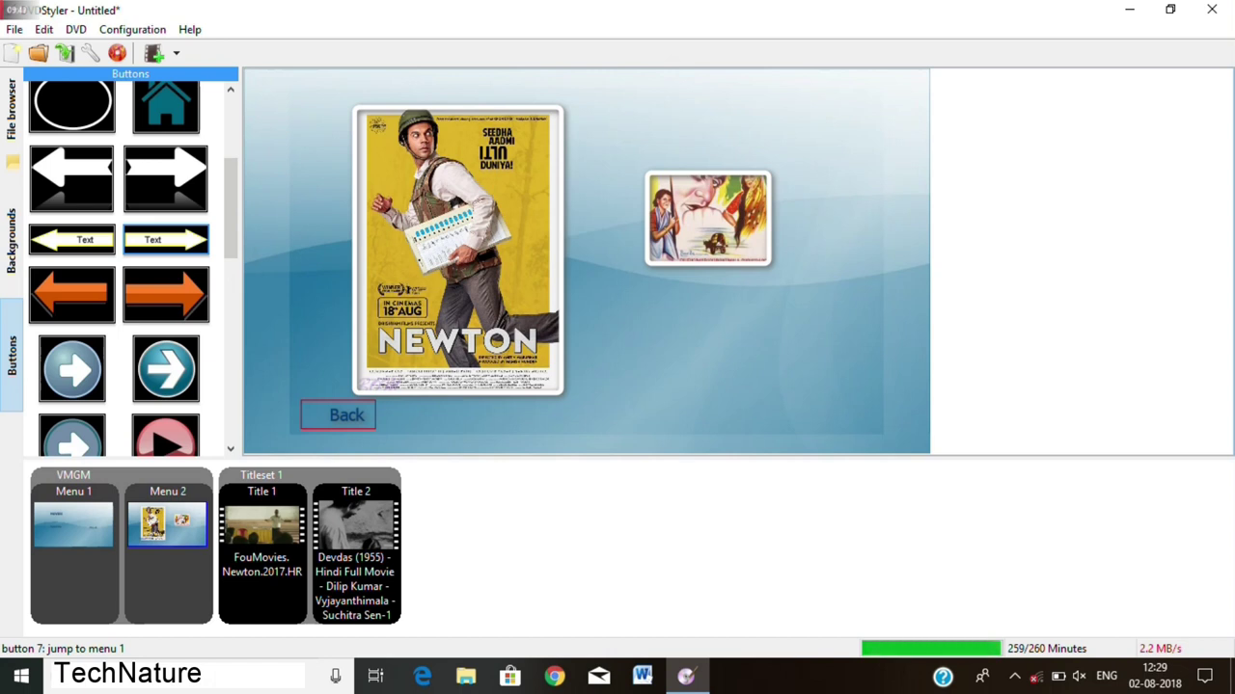
# - Enlarge the Devdas frame to match the Newton poster's size, overlaying the two to compare, and place it level beside the Newton poster
pyautogui.click(680, 227)
pyautogui.moveTo(680, 227); pyautogui.dragTo(666, 188)
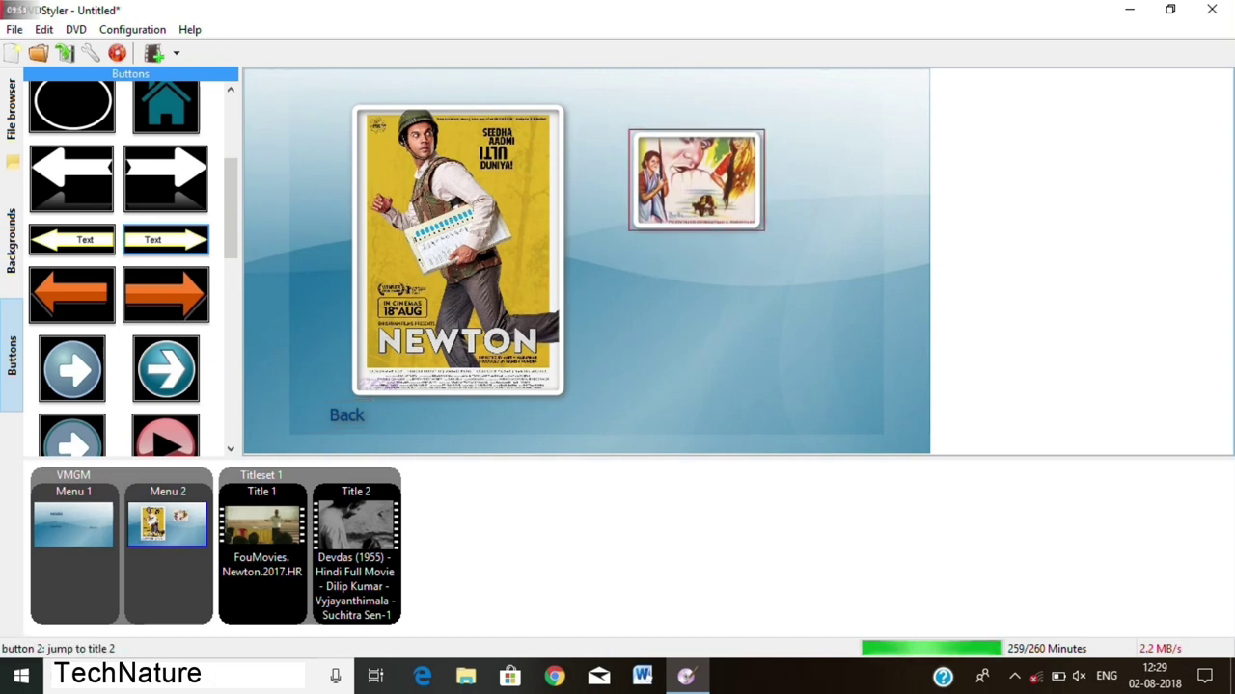
pyautogui.moveTo(758, 230); pyautogui.dragTo(824, 421)
pyautogui.moveTo(728, 270); pyautogui.dragTo(443, 232)
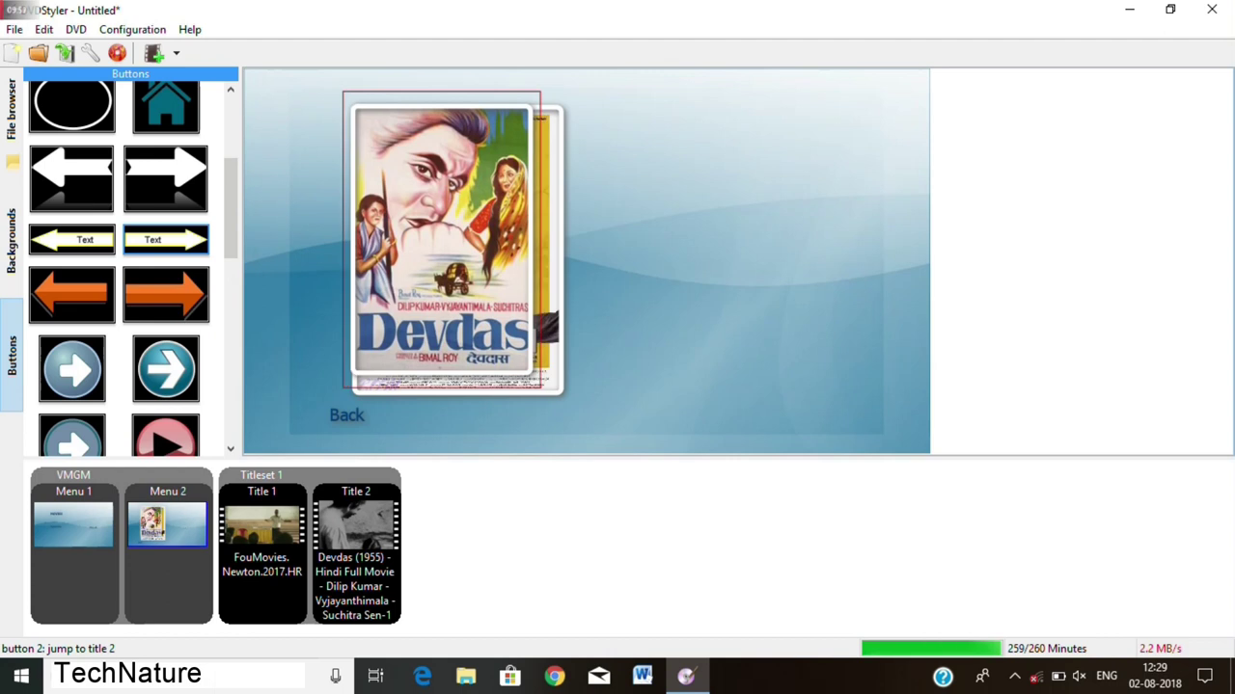
pyautogui.moveTo(541, 384); pyautogui.dragTo(570, 411)
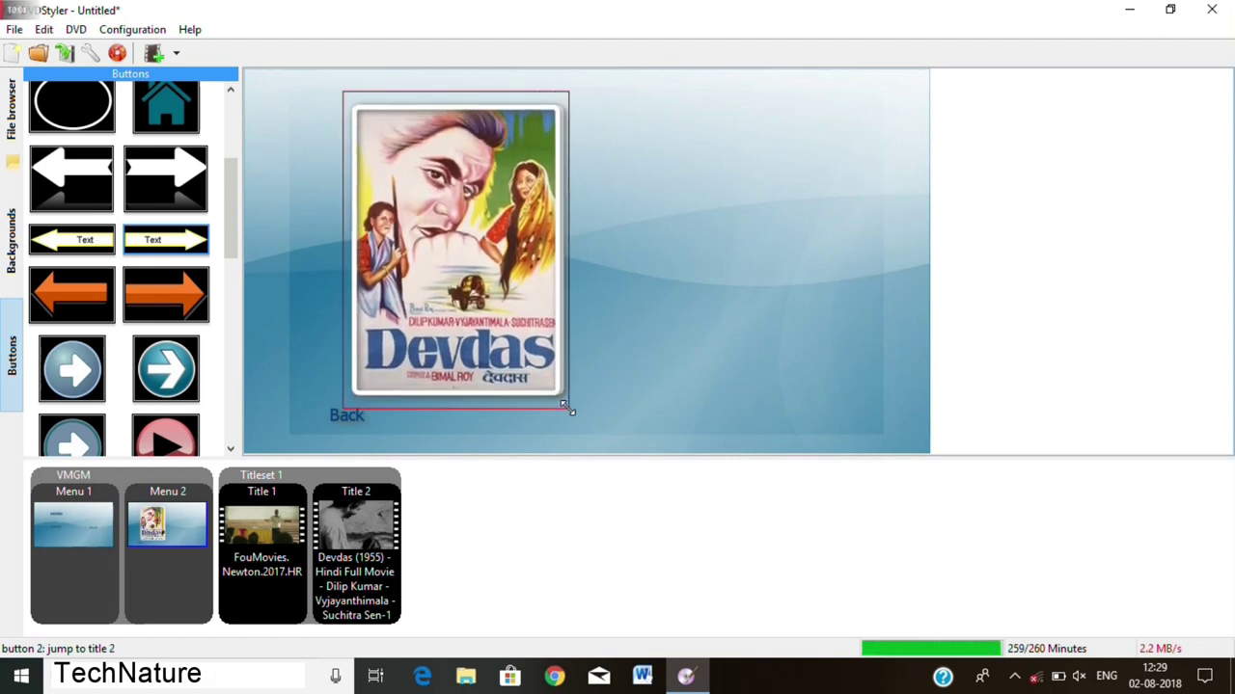
pyautogui.moveTo(453, 241); pyautogui.dragTo(733, 241)
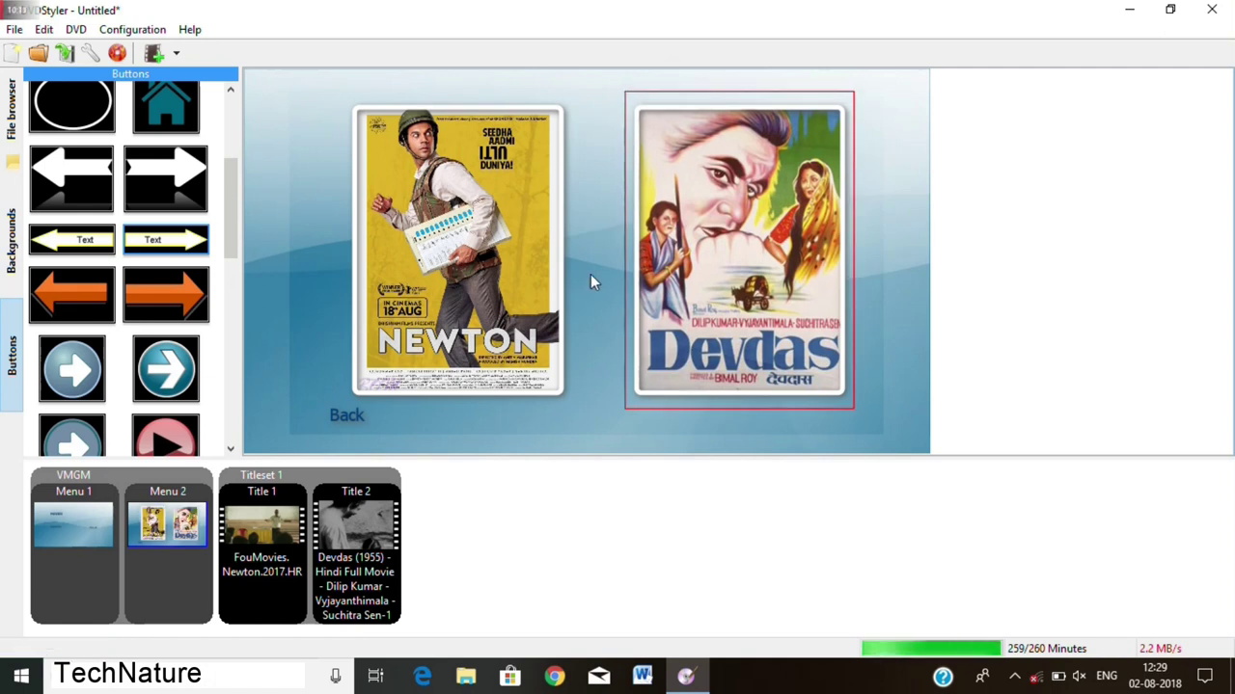
pyautogui.click(590, 274)
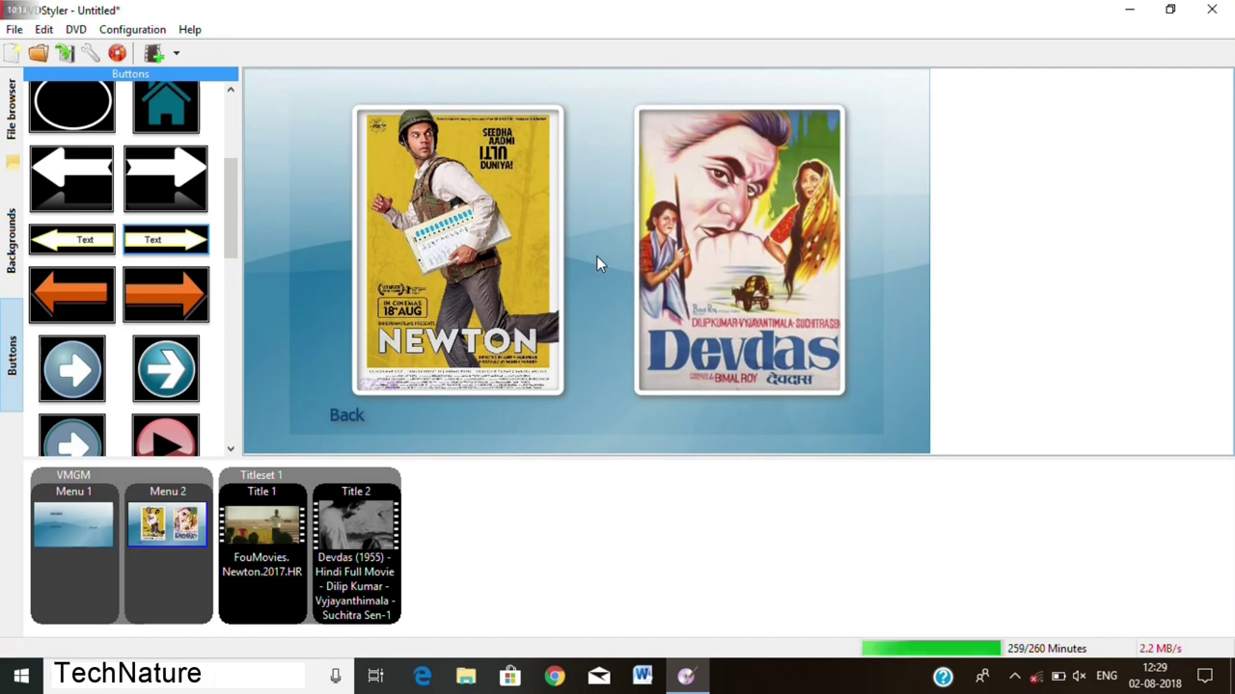
# - Nudge Menu 2's Back button slightly to the left and keep the two posters level with each other
pyautogui.click(686, 313)
pyautogui.click(502, 260)
pyautogui.click(593, 271)
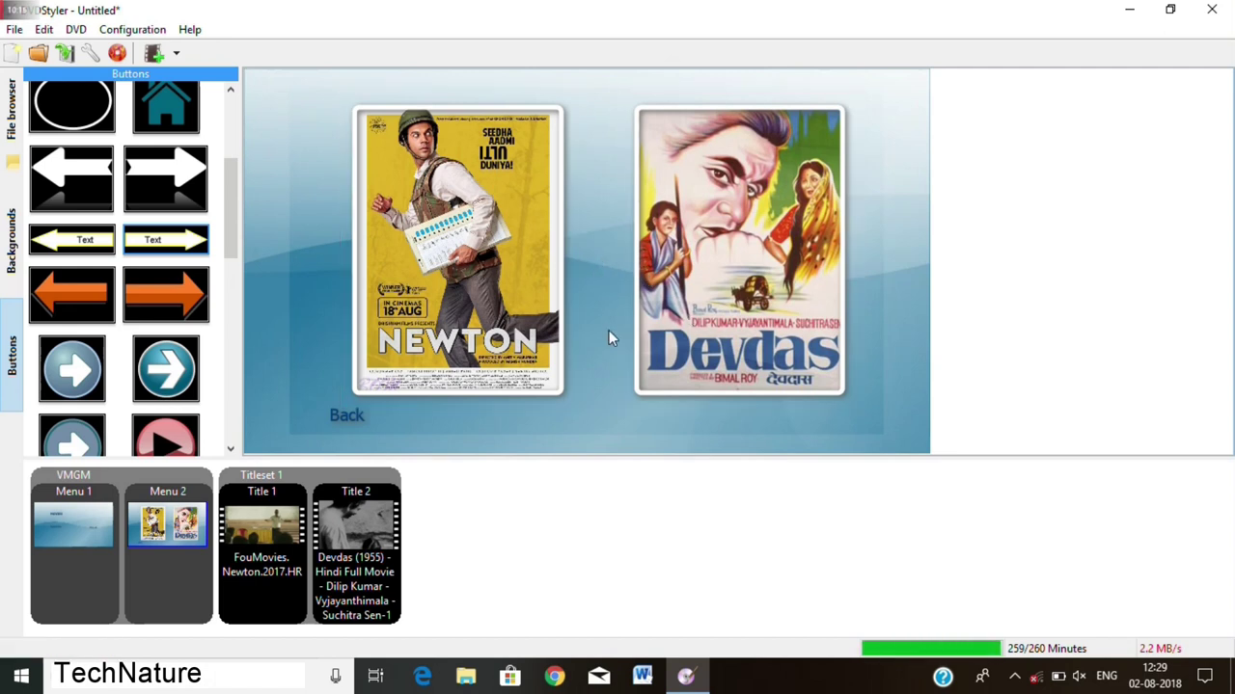
pyautogui.click(359, 426)
pyautogui.moveTo(444, 364); pyautogui.dragTo(445, 359)
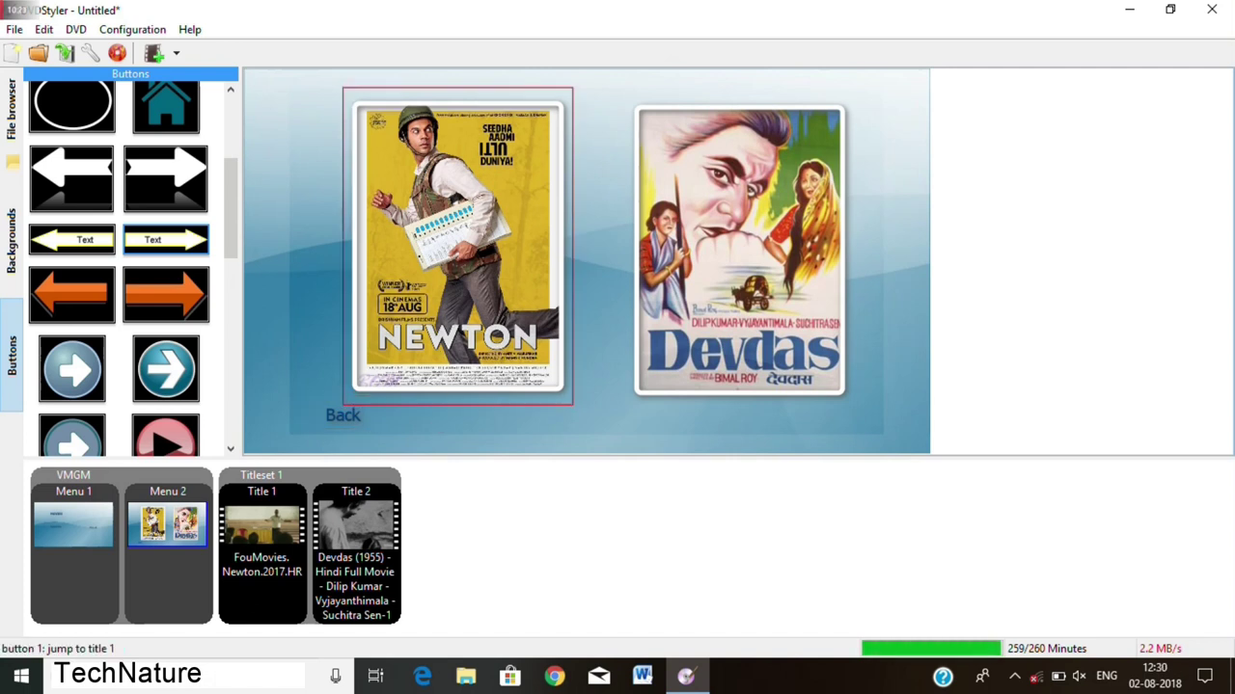
pyautogui.click(675, 329)
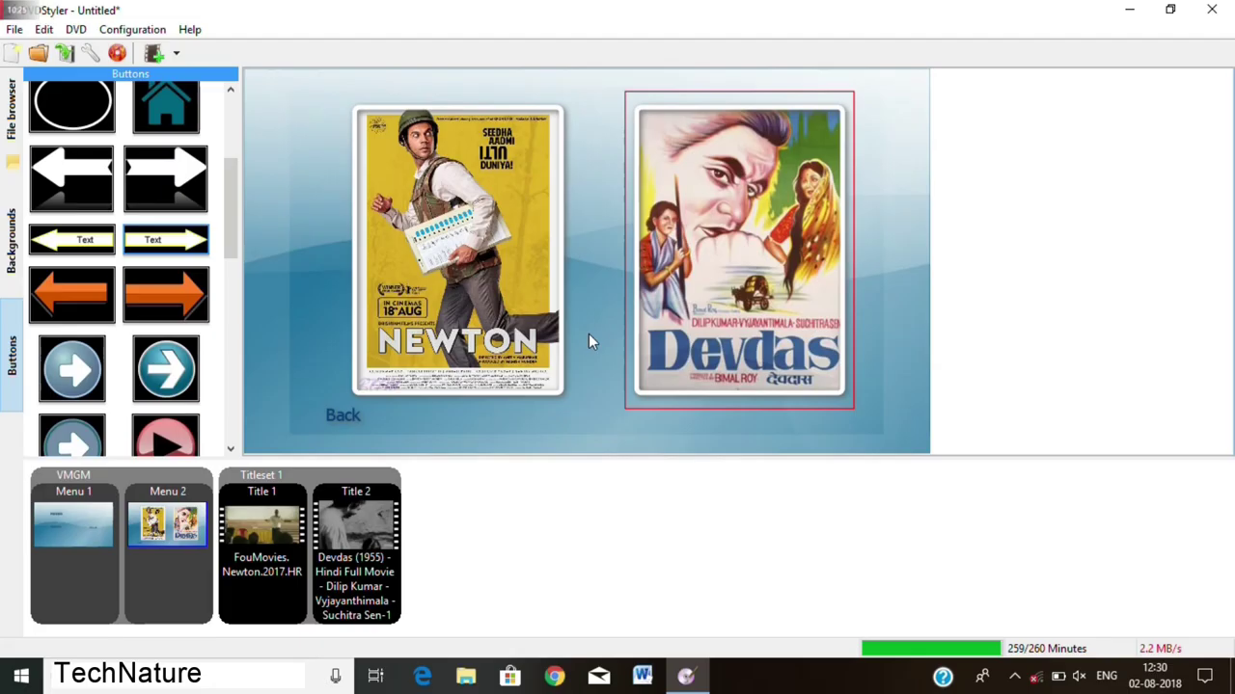
pyautogui.click(580, 329)
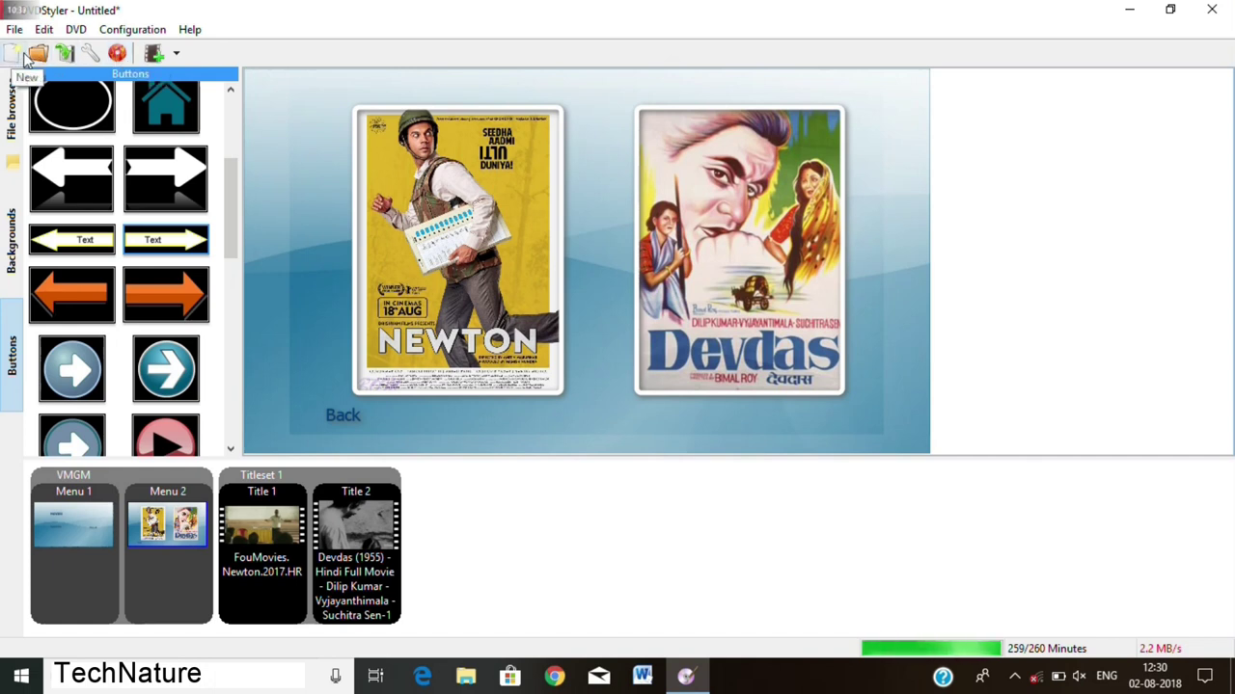
# - Examine the DVD project's disc, bitrate and format properties, and close them without changes
pyautogui.click(96, 56)
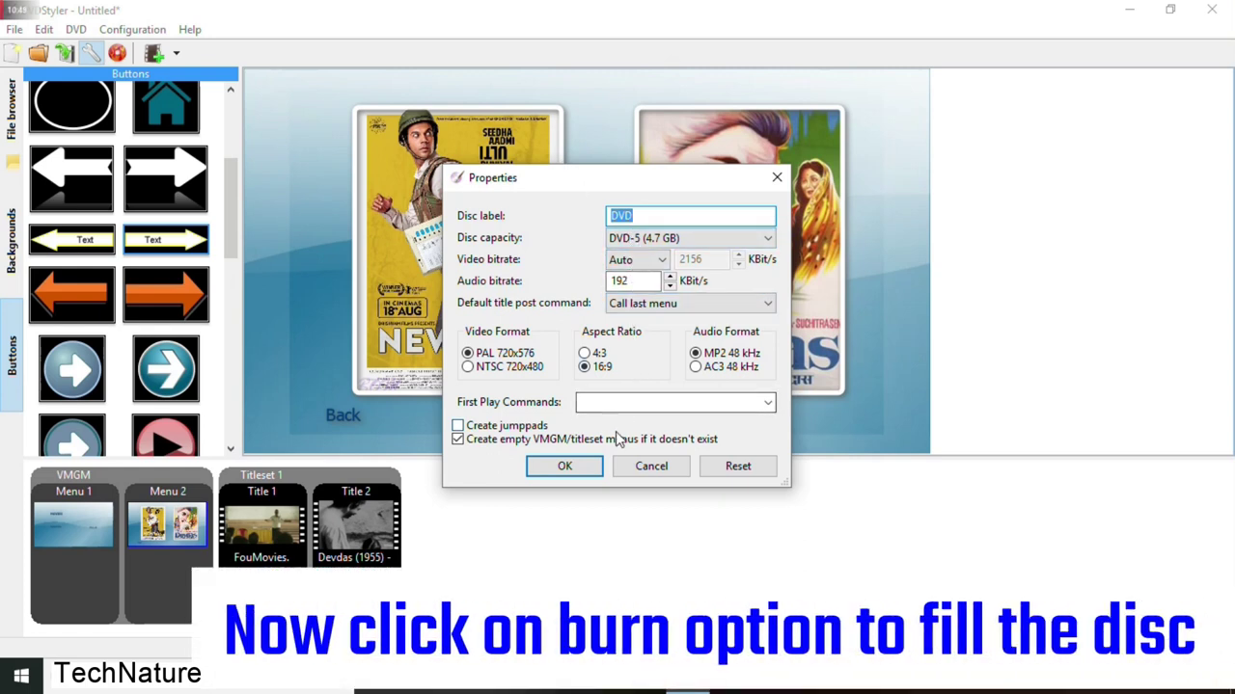
pyautogui.click(660, 477)
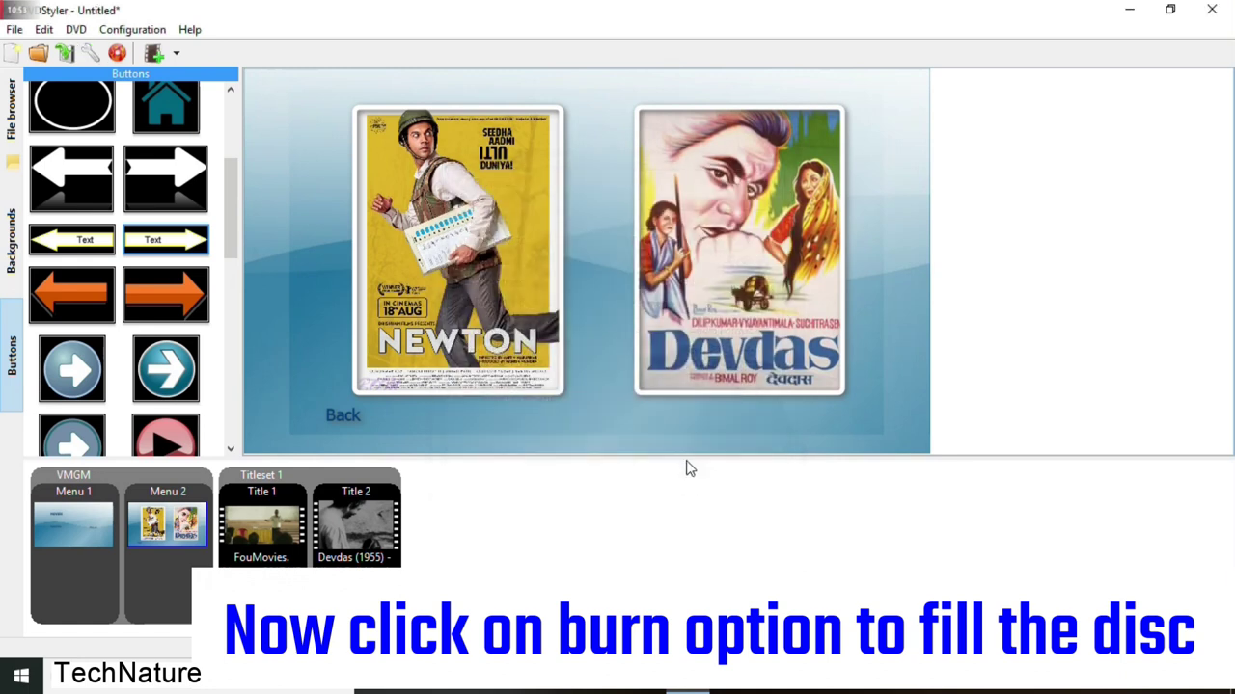
# - Try to burn the DVD, before and after shifting Menu 2's Back button slightly down and to the right
pyautogui.click(117, 54)
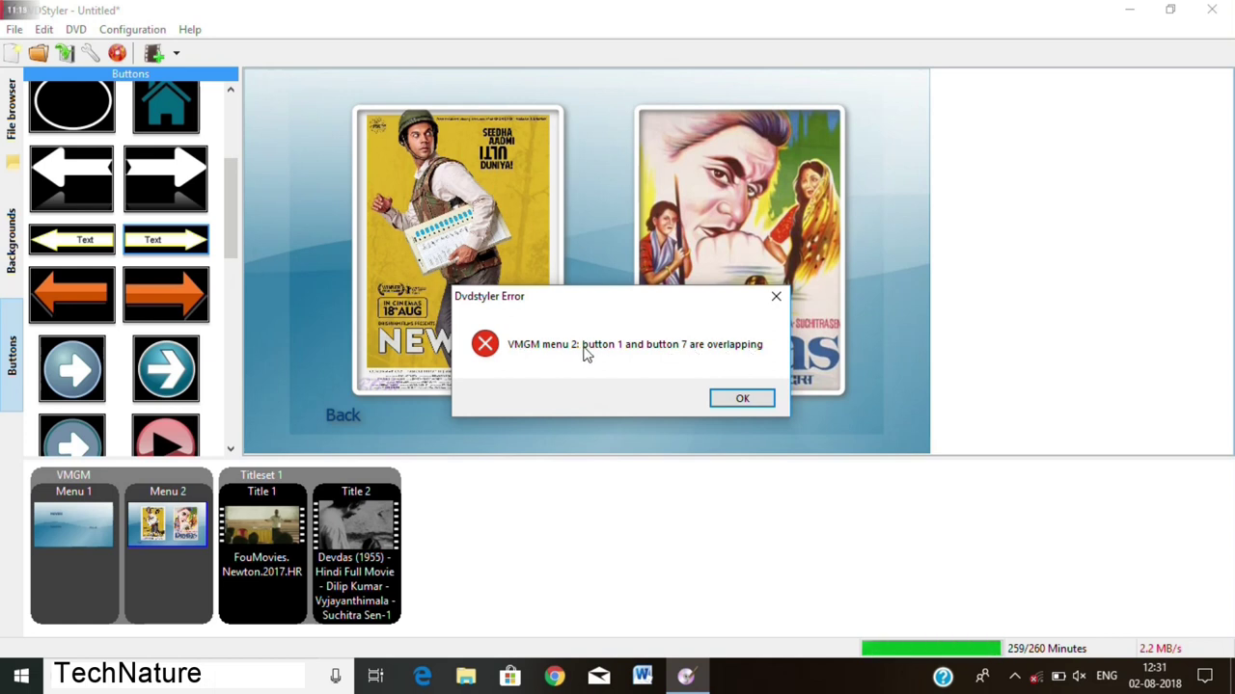
pyautogui.click(742, 398)
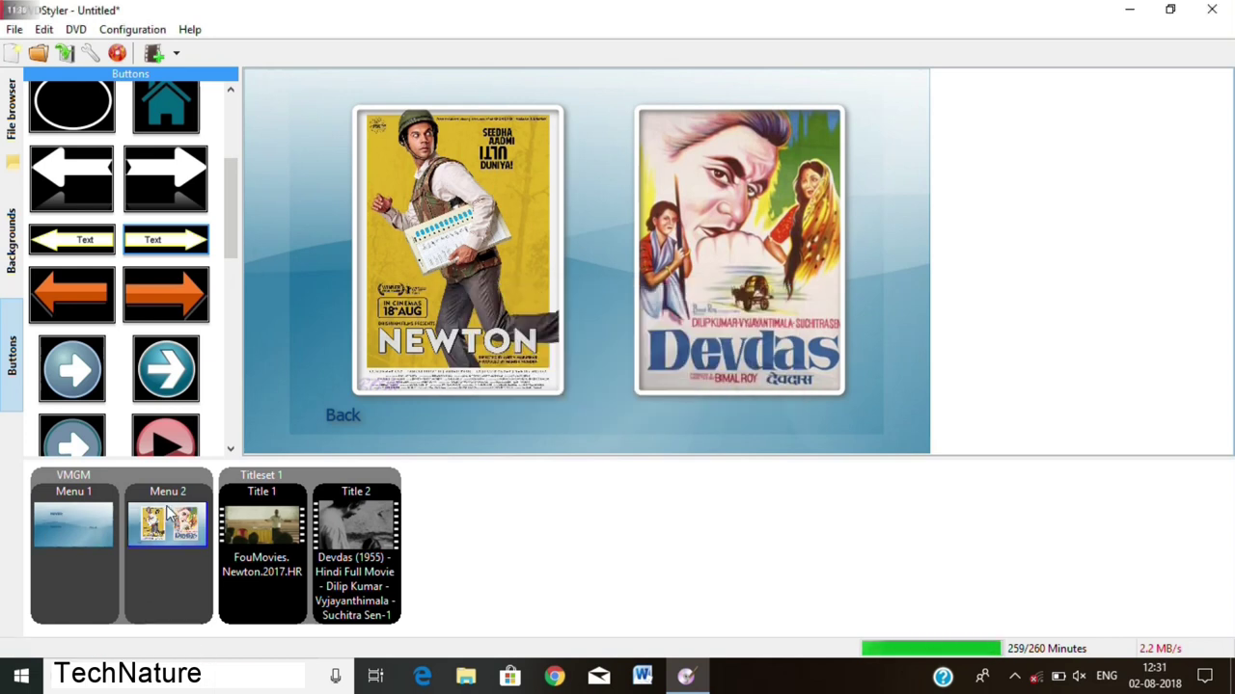
pyautogui.moveTo(342, 414)
pyautogui.mouseDown()
pyautogui.moveTo(342, 428)
pyautogui.moveTo(347, 417)
pyautogui.mouseUp()
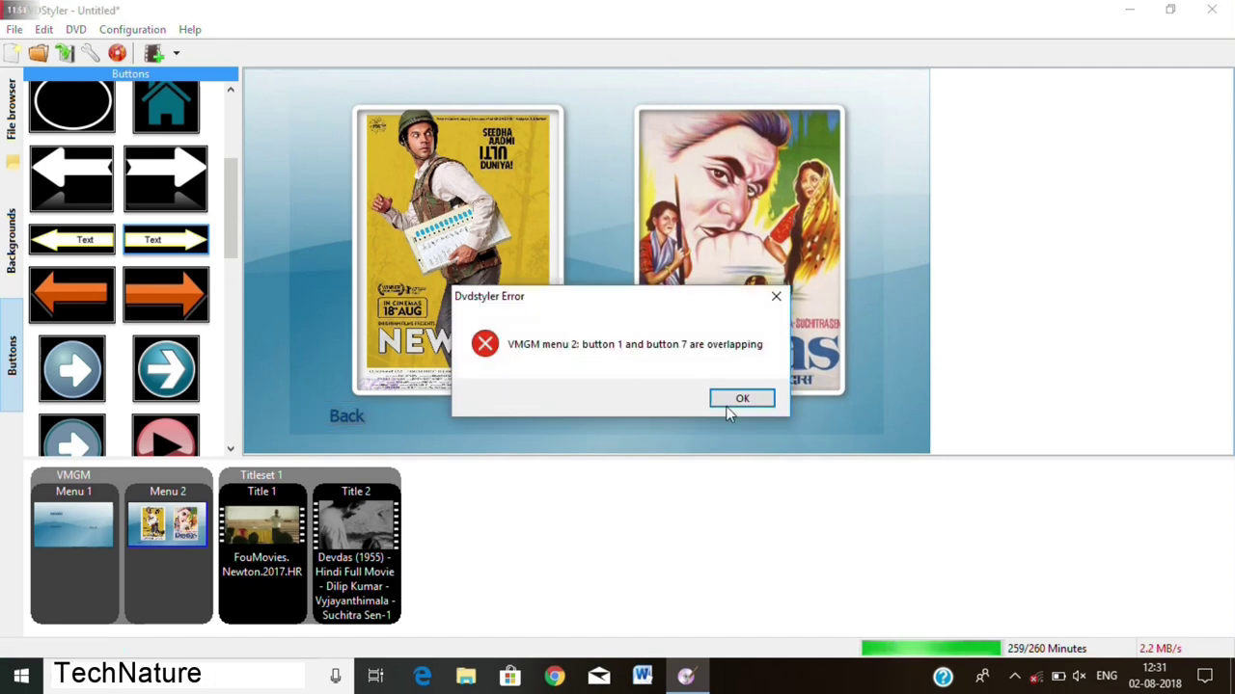
pyautogui.click(735, 399)
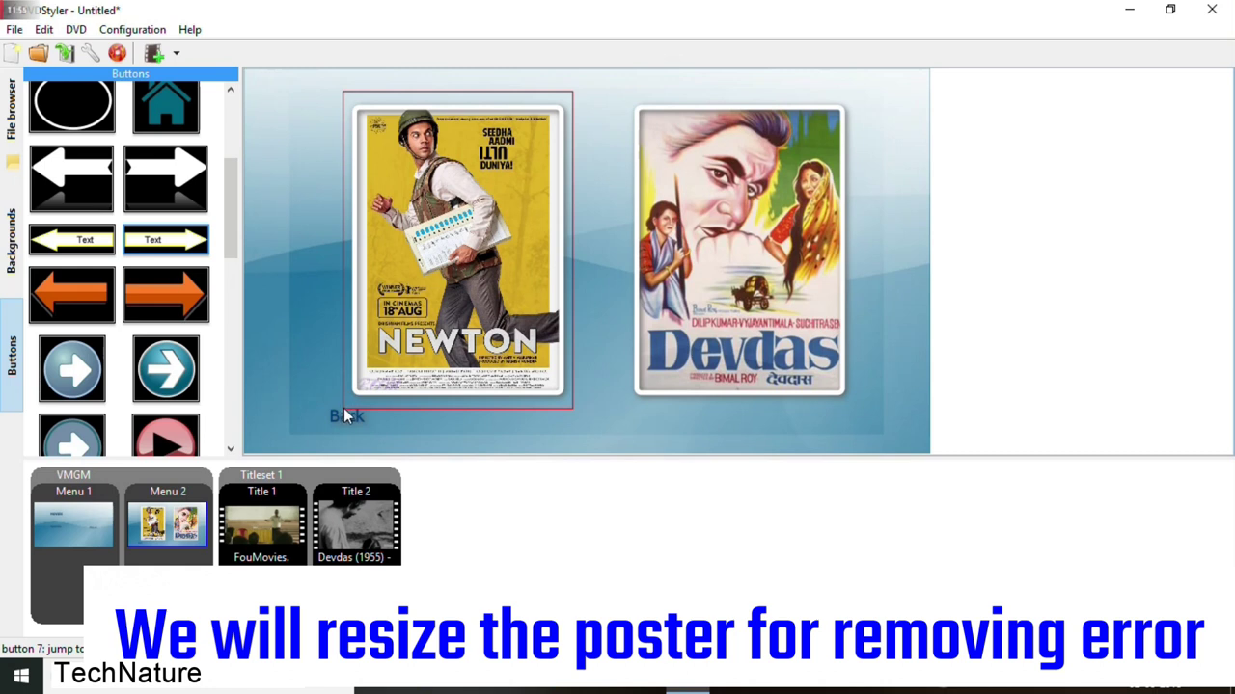
# - Shrink the Newton and Devdas poster frames slightly and narrow the Back button so the Menu 2 buttons do not overlap
pyautogui.moveTo(568, 406); pyautogui.dragTo(552, 395)
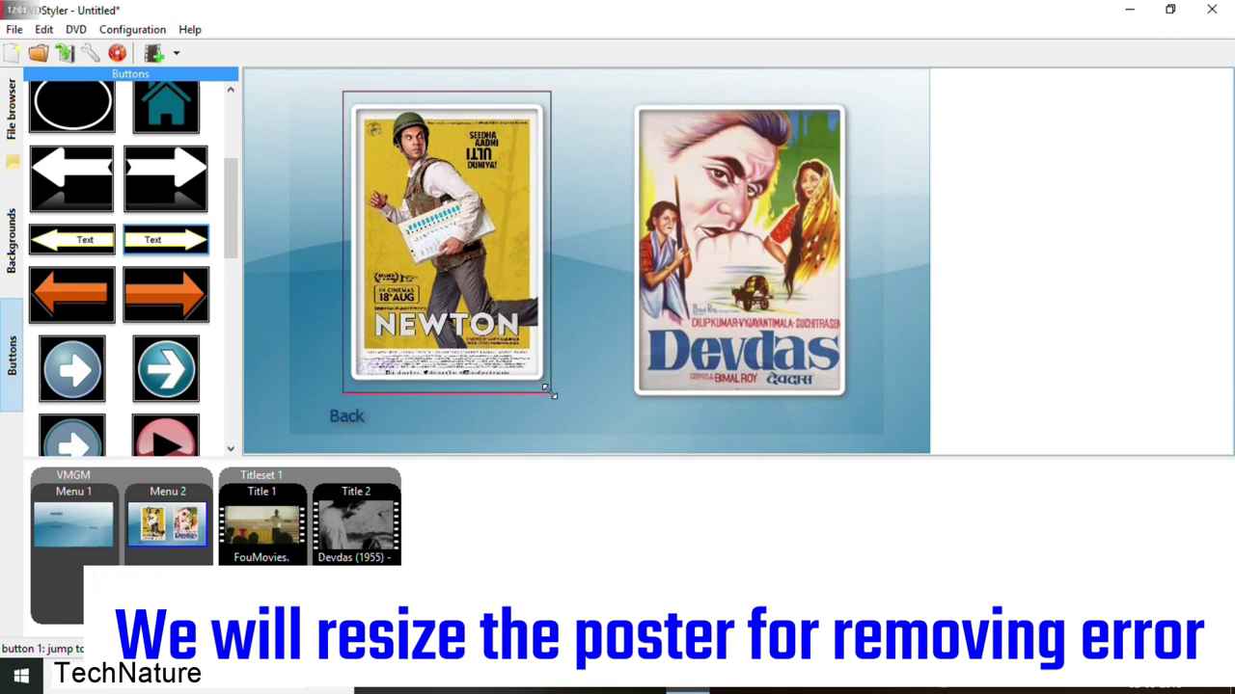
pyautogui.click(738, 335)
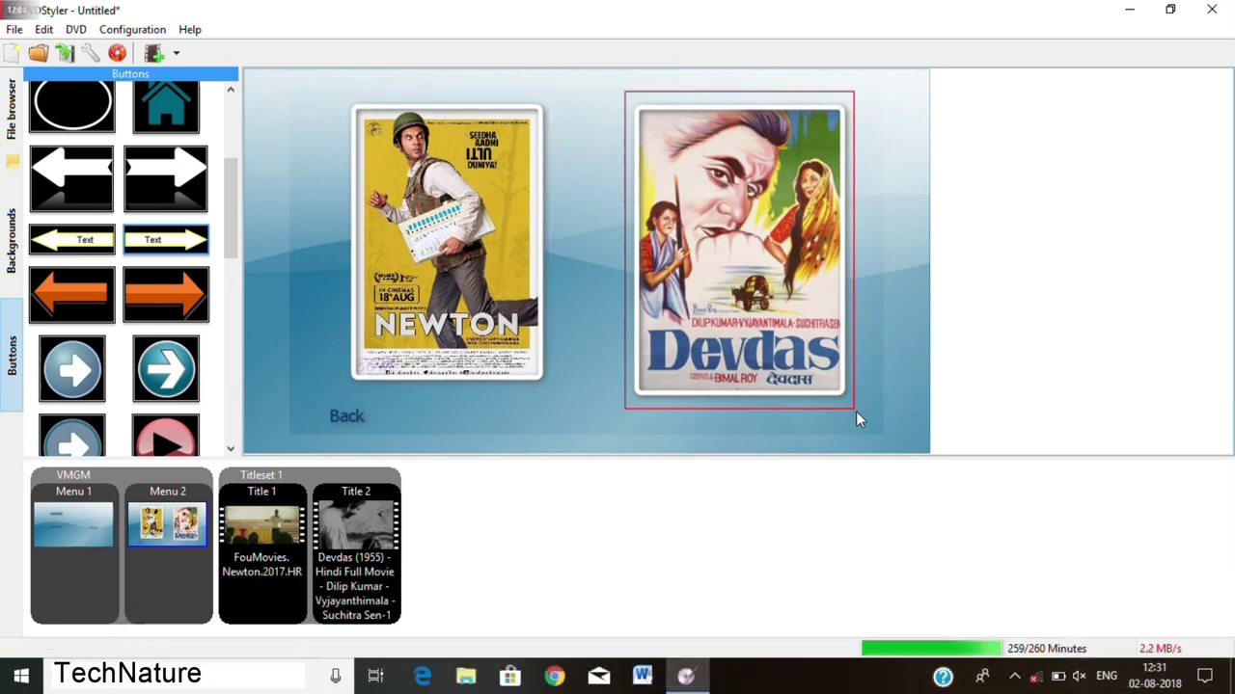
pyautogui.moveTo(855, 408); pyautogui.dragTo(825, 386)
pyautogui.click(756, 420)
pyautogui.click(347, 416)
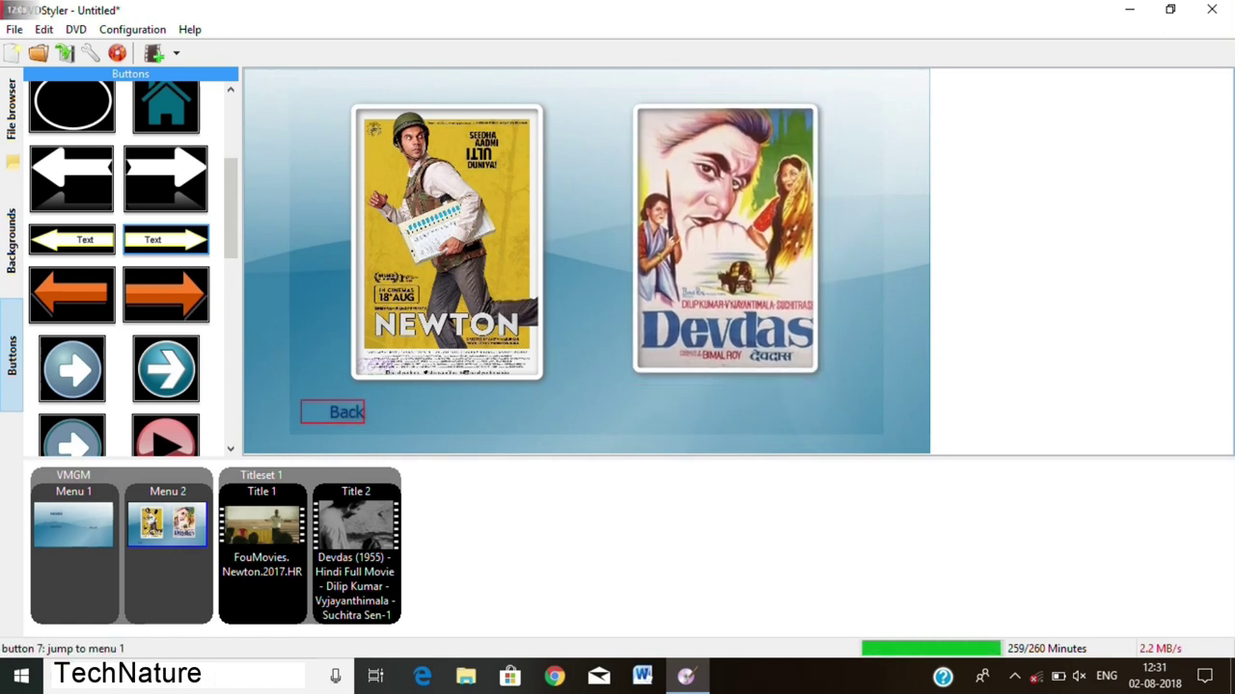
# - Lower Menu 2's Back button slightly, and start generating the DVD with VLC preview and burning on drive E at 2x speed
pyautogui.click(425, 360)
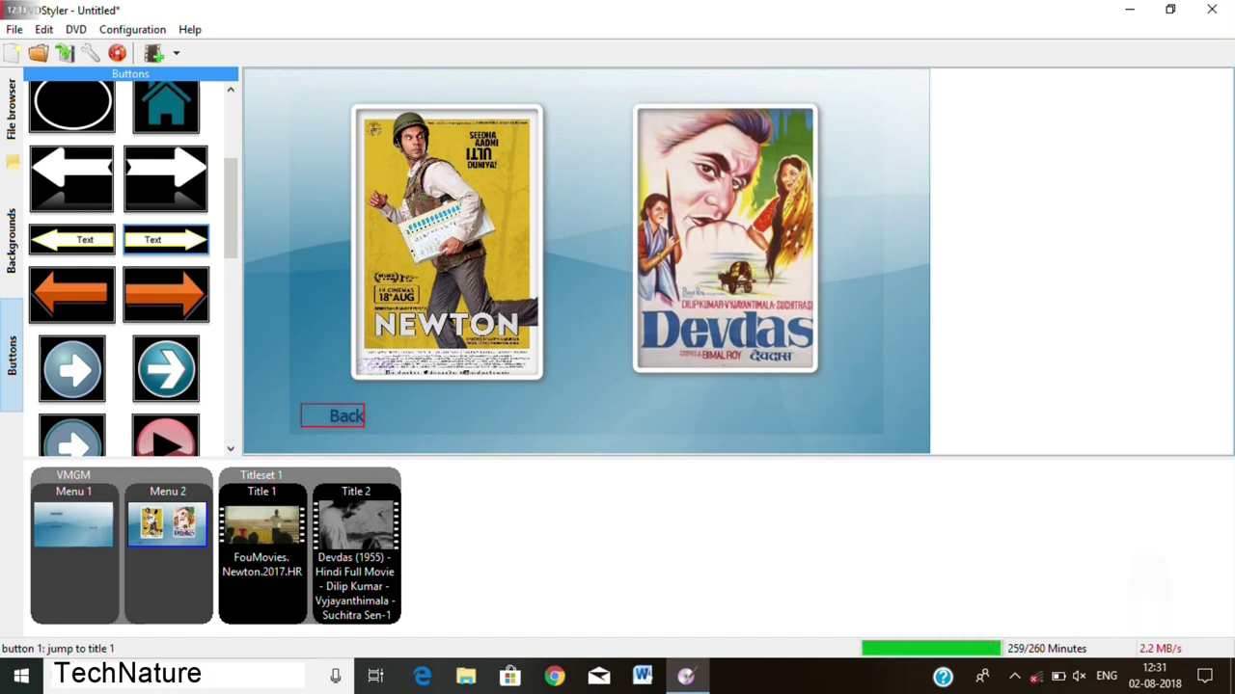
pyautogui.click(333, 423)
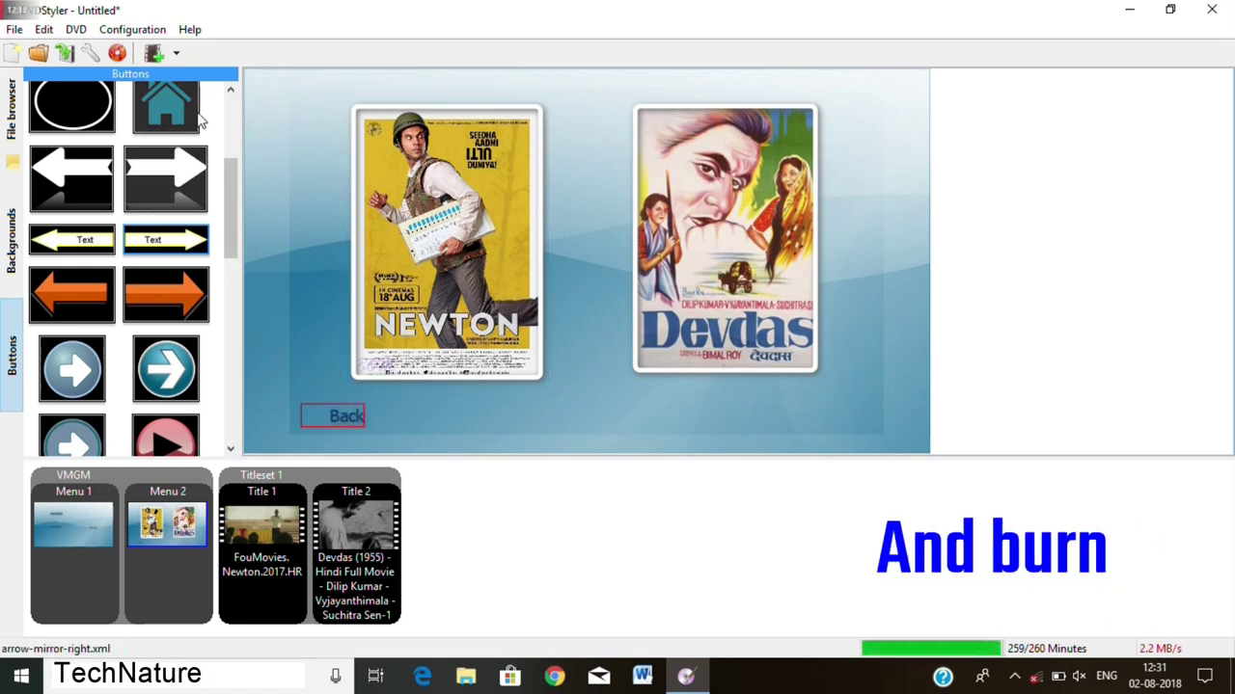
pyautogui.click(115, 54)
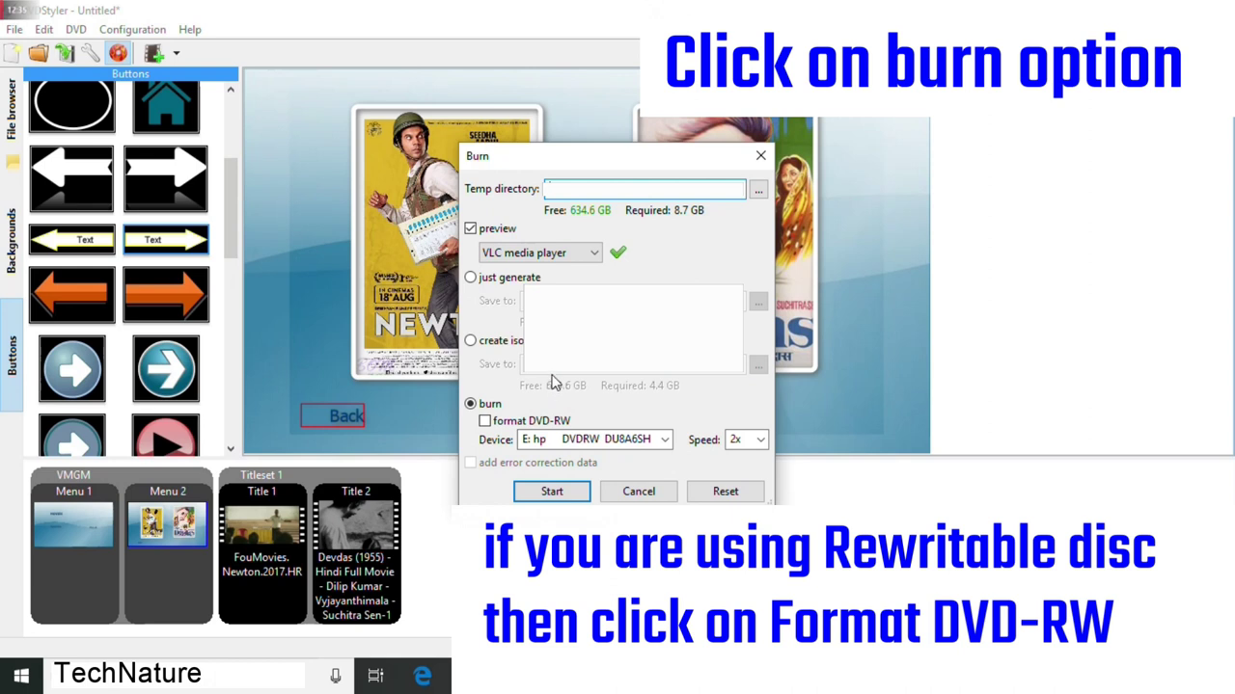
pyautogui.click(485, 421)
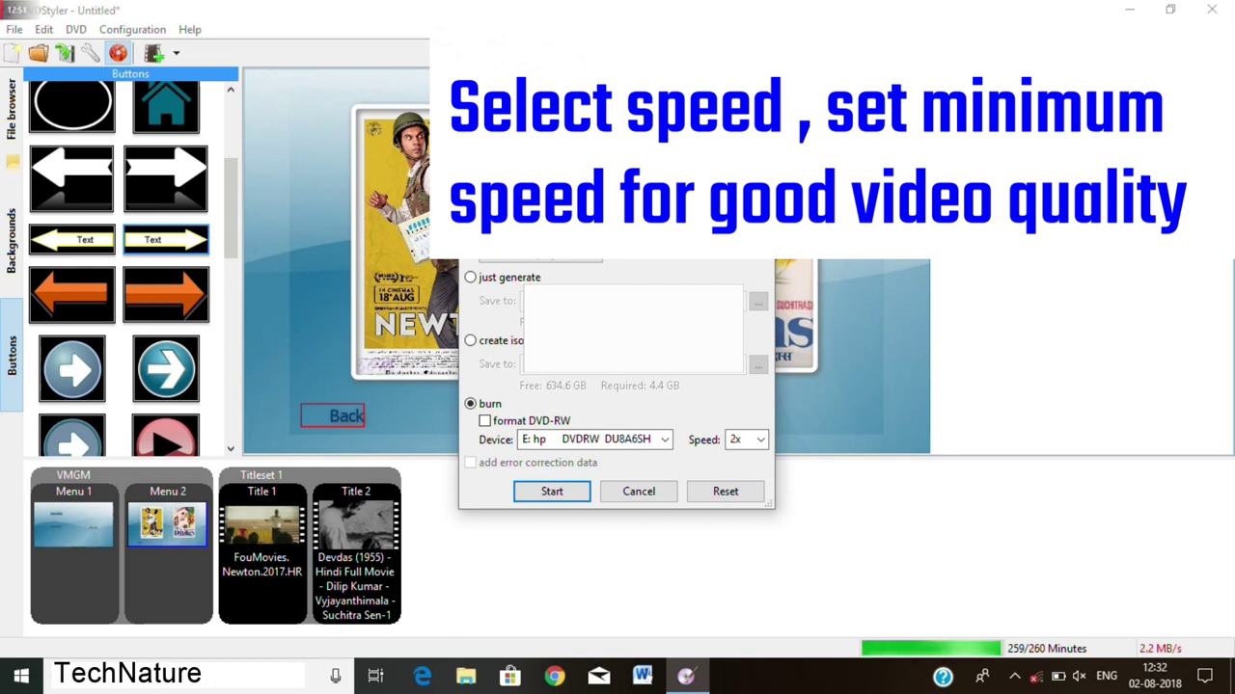
pyautogui.click(551, 492)
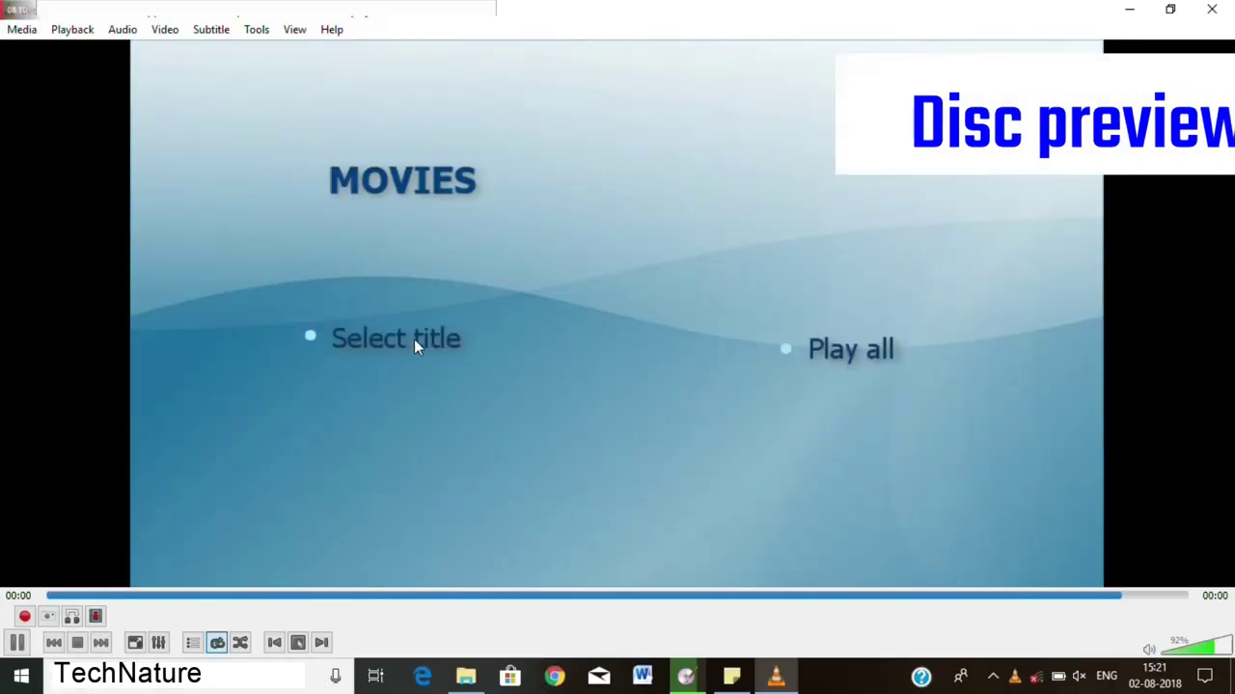
# - Preview the disc's title selection, play and skim the Newton movie, and stop it
pyautogui.click(413, 339)
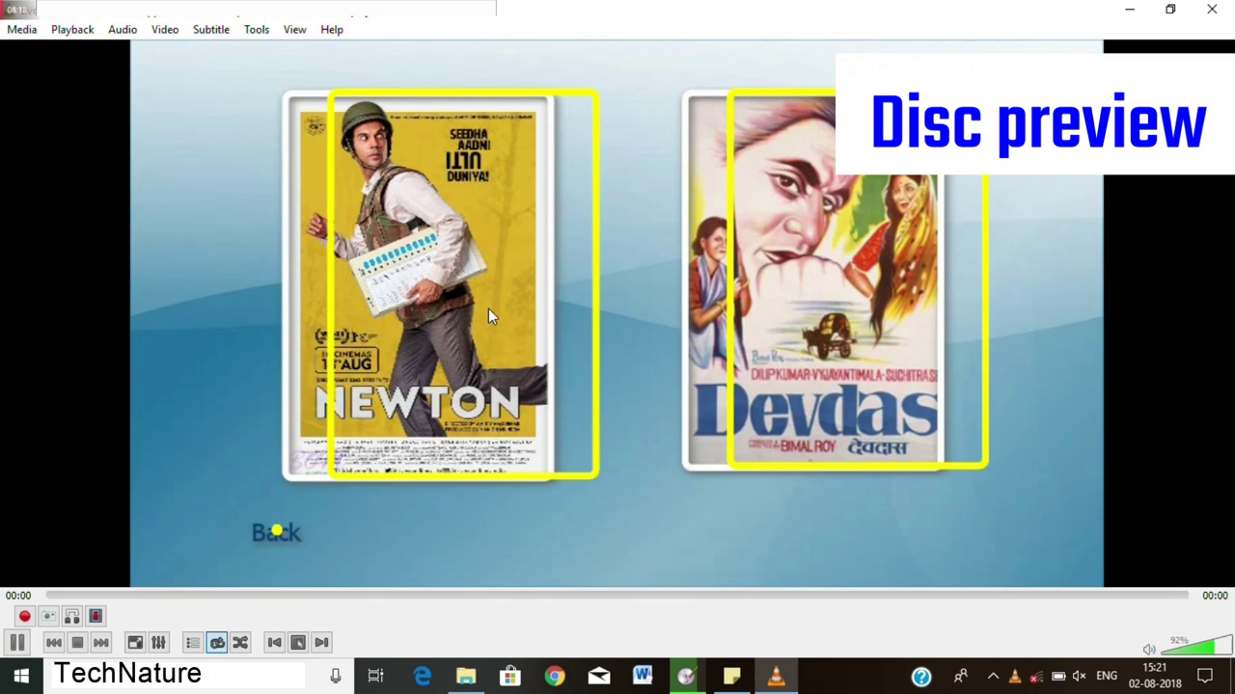
pyautogui.click(488, 310)
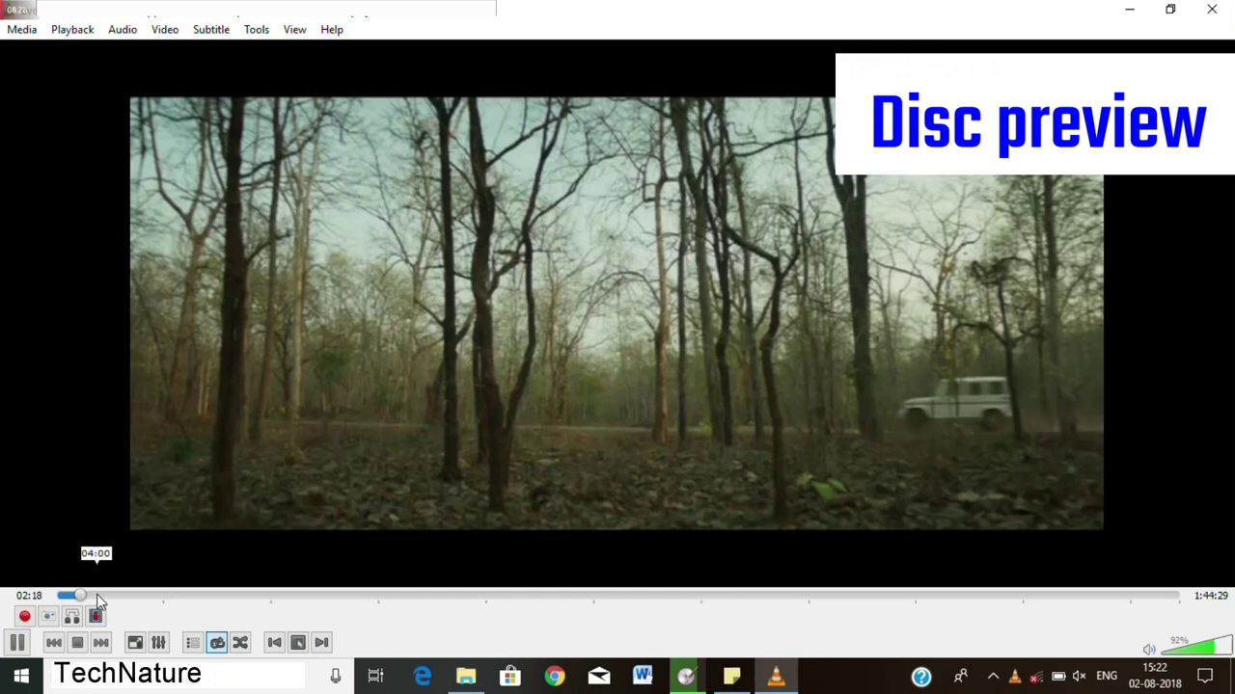
pyautogui.hotkey('ctrl', 'Right')
pyautogui.click(126, 596)
pyautogui.moveTo(100, 598); pyautogui.dragTo(65, 598)
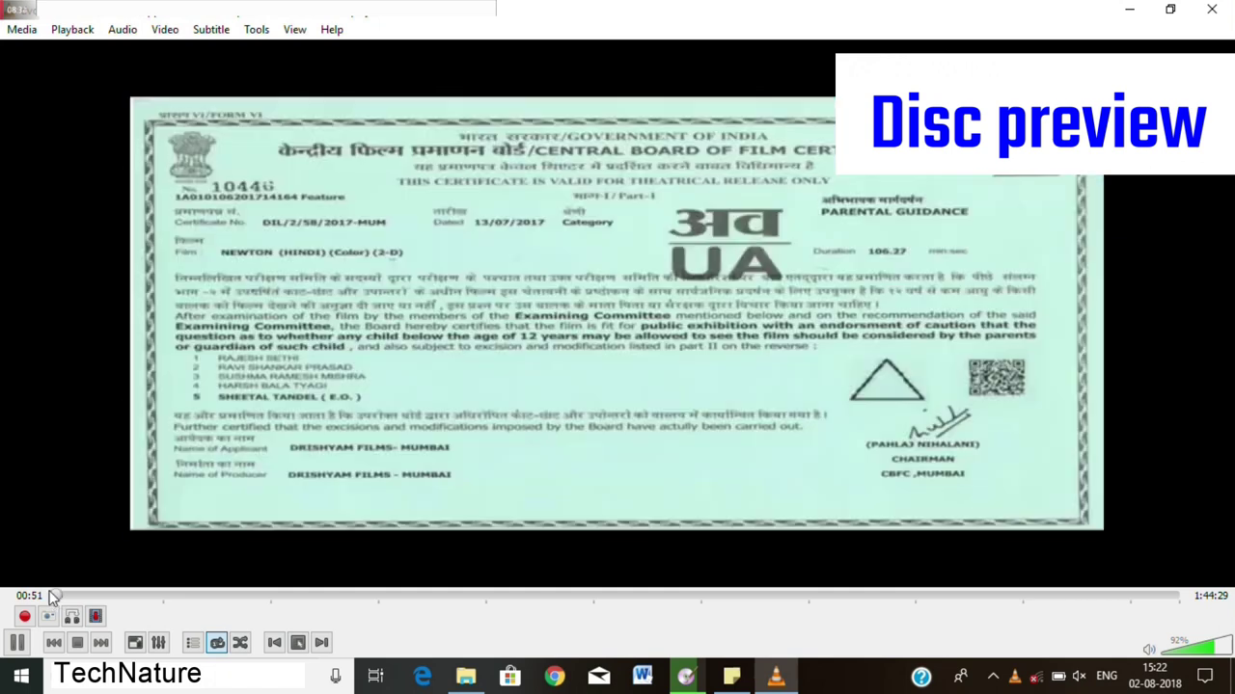
pyautogui.click(78, 643)
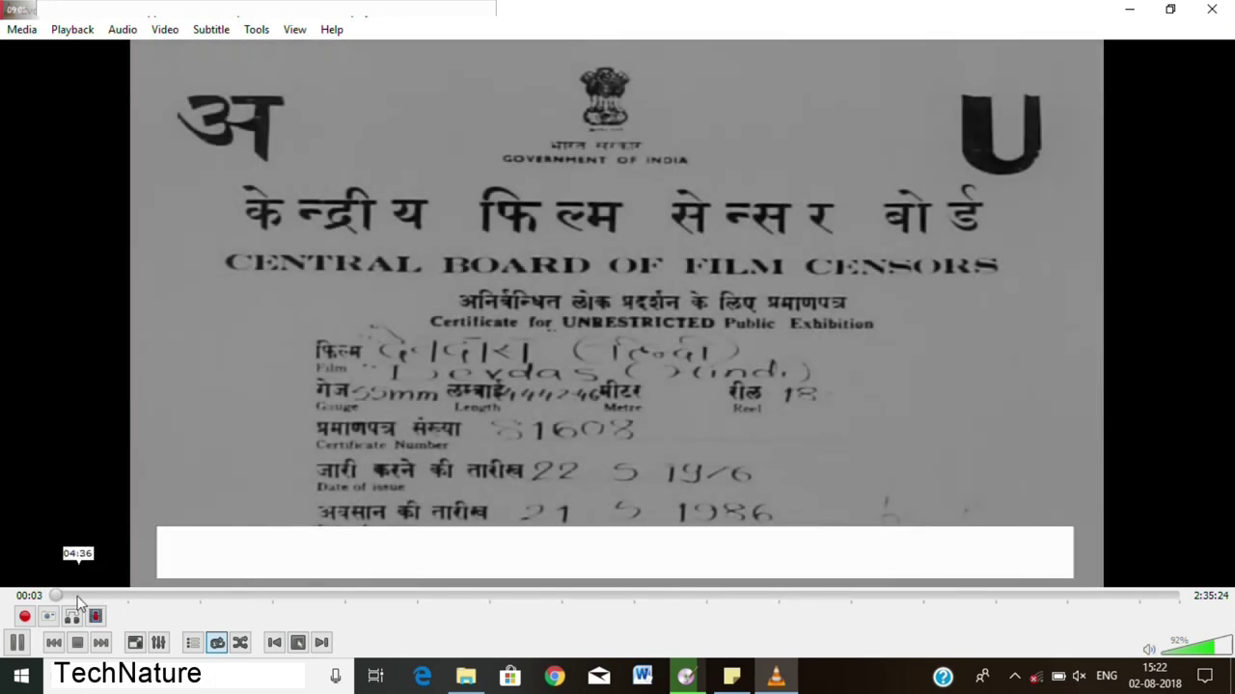
# - Skim the opening of the Devdas movie in the disc preview, stop playback and close the player
pyautogui.moveTo(81, 598); pyautogui.dragTo(48, 598)
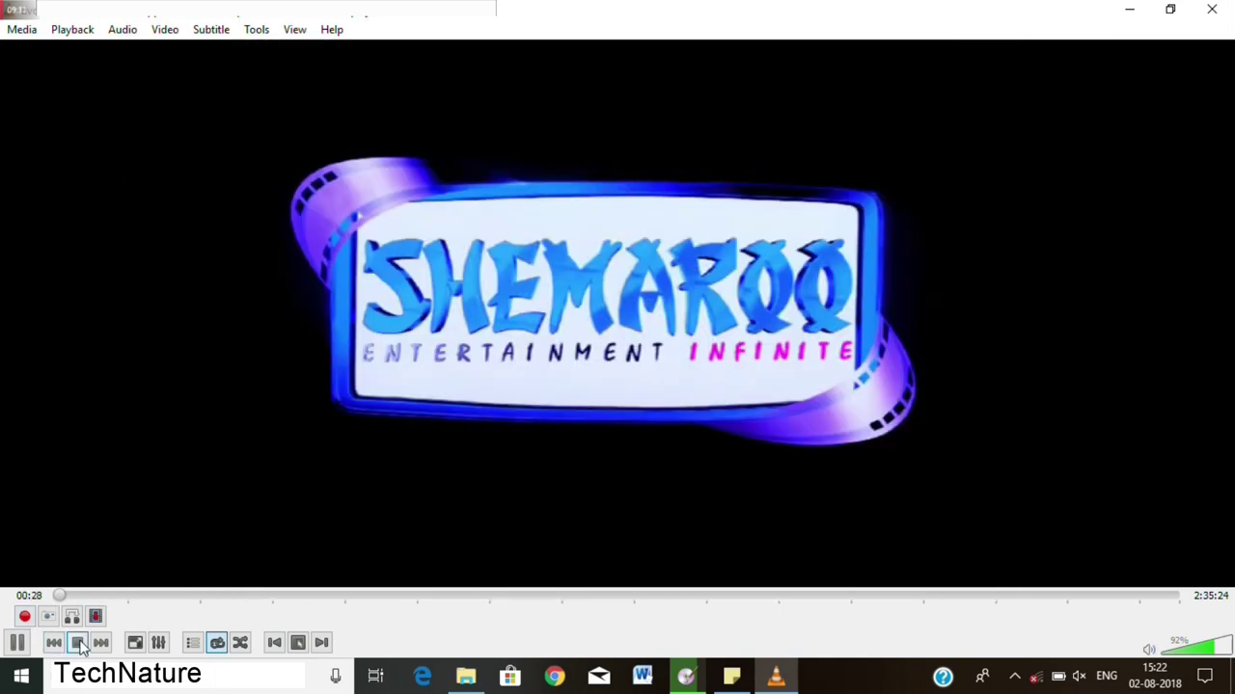
pyautogui.click(77, 643)
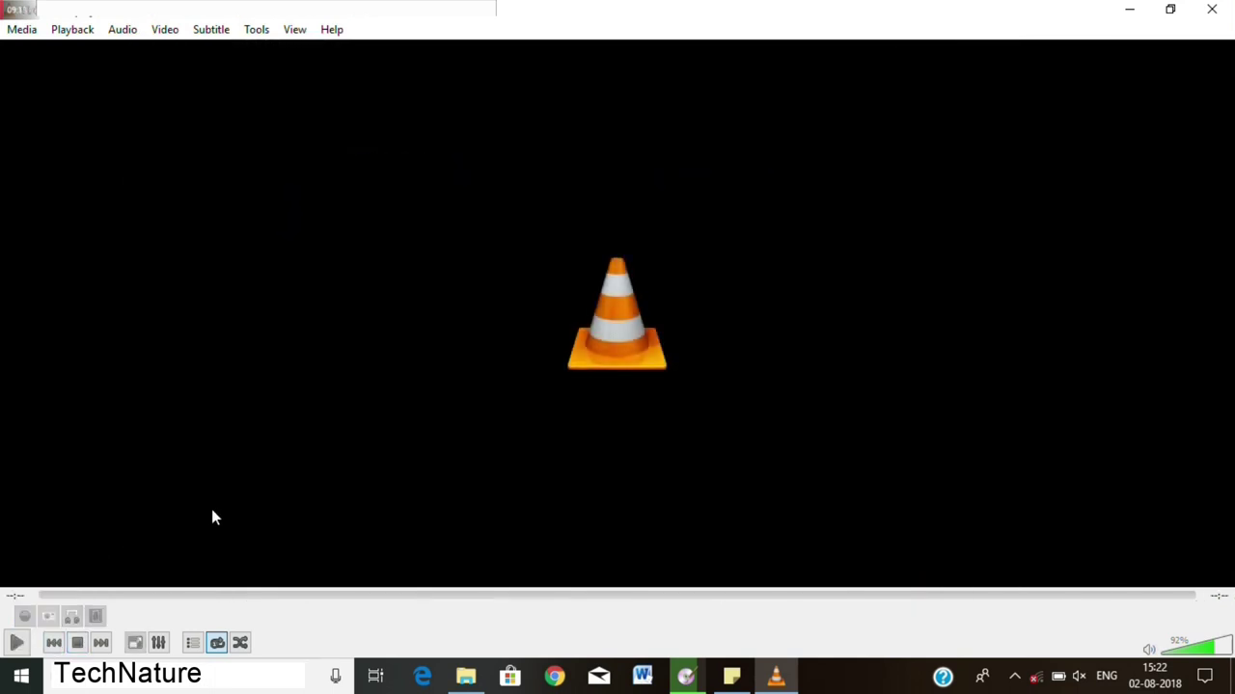
pyautogui.click(1214, 11)
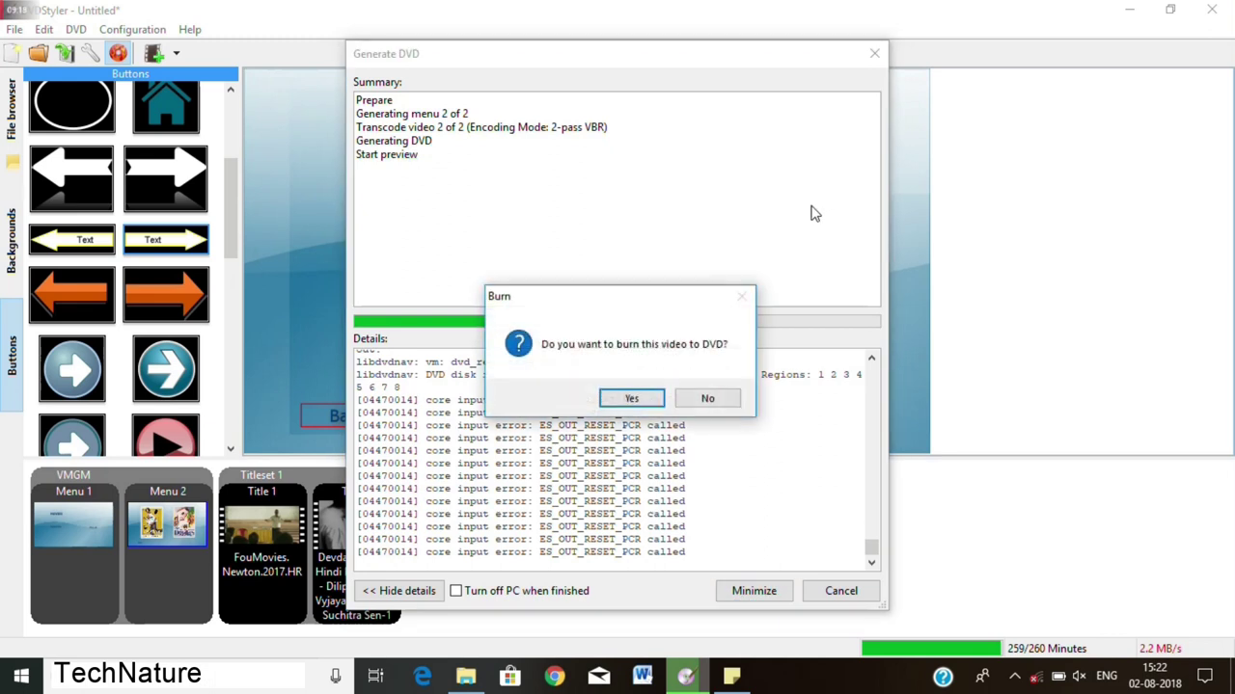
# - Confirm burning the video to the DVD in drive E, and shrink the Generate DVD window with its details hidden
pyautogui.click(628, 402)
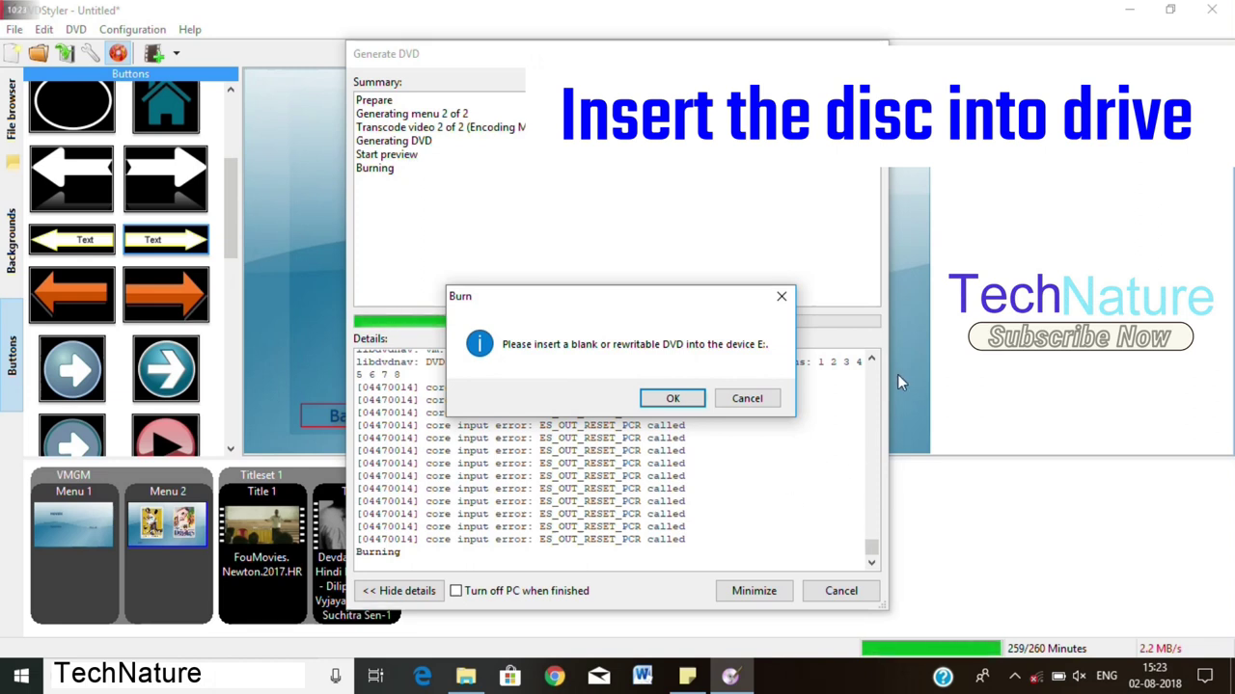
pyautogui.click(668, 399)
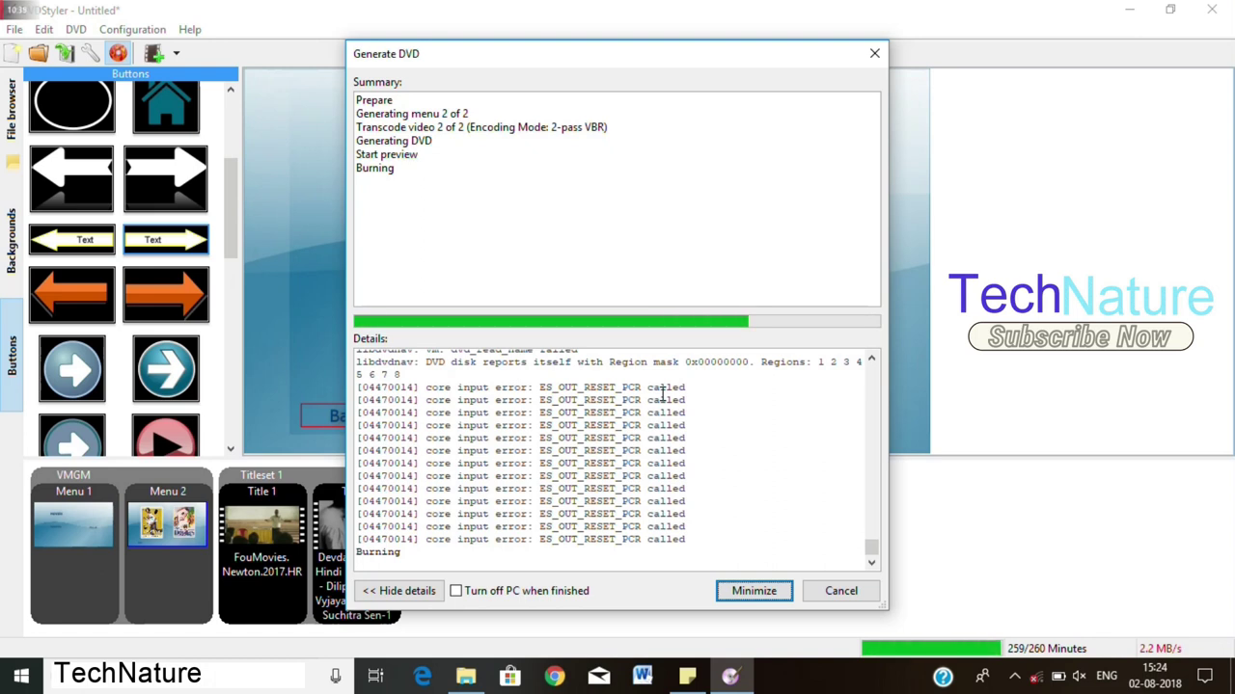
pyautogui.moveTo(627, 610); pyautogui.dragTo(611, 124)
pyautogui.moveTo(607, 386); pyautogui.dragTo(607, 287)
pyautogui.moveTo(582, 147); pyautogui.dragTo(582, 173)
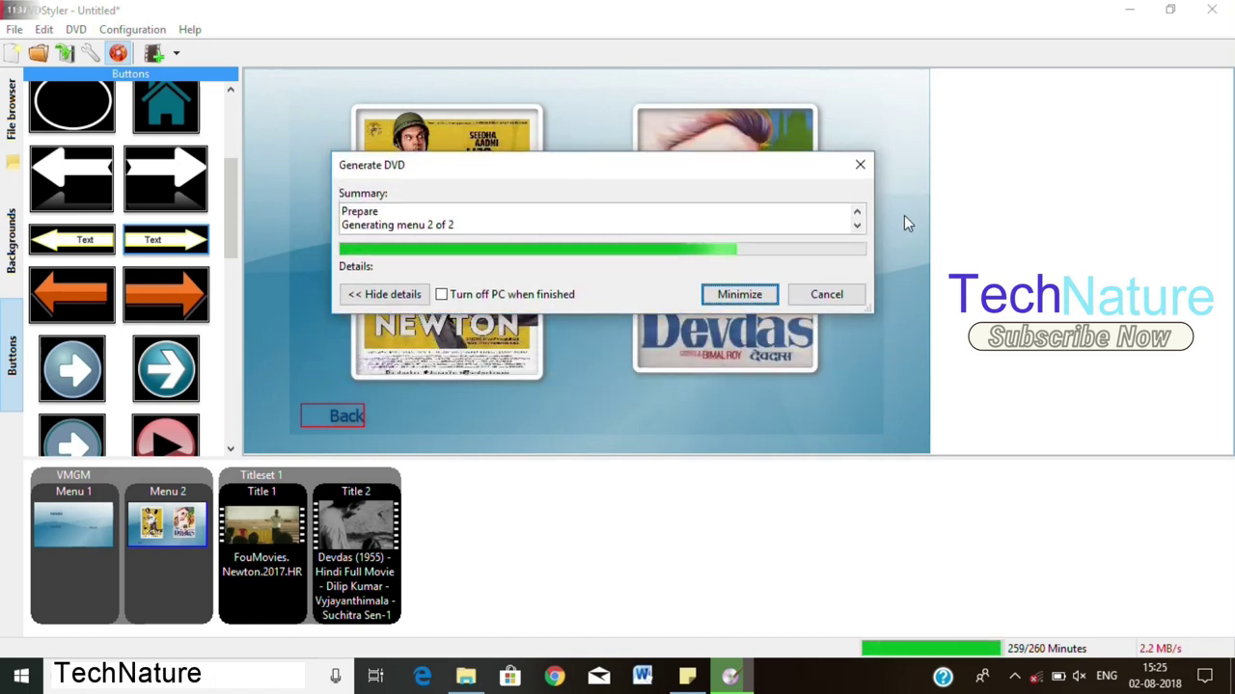
pyautogui.click(383, 294)
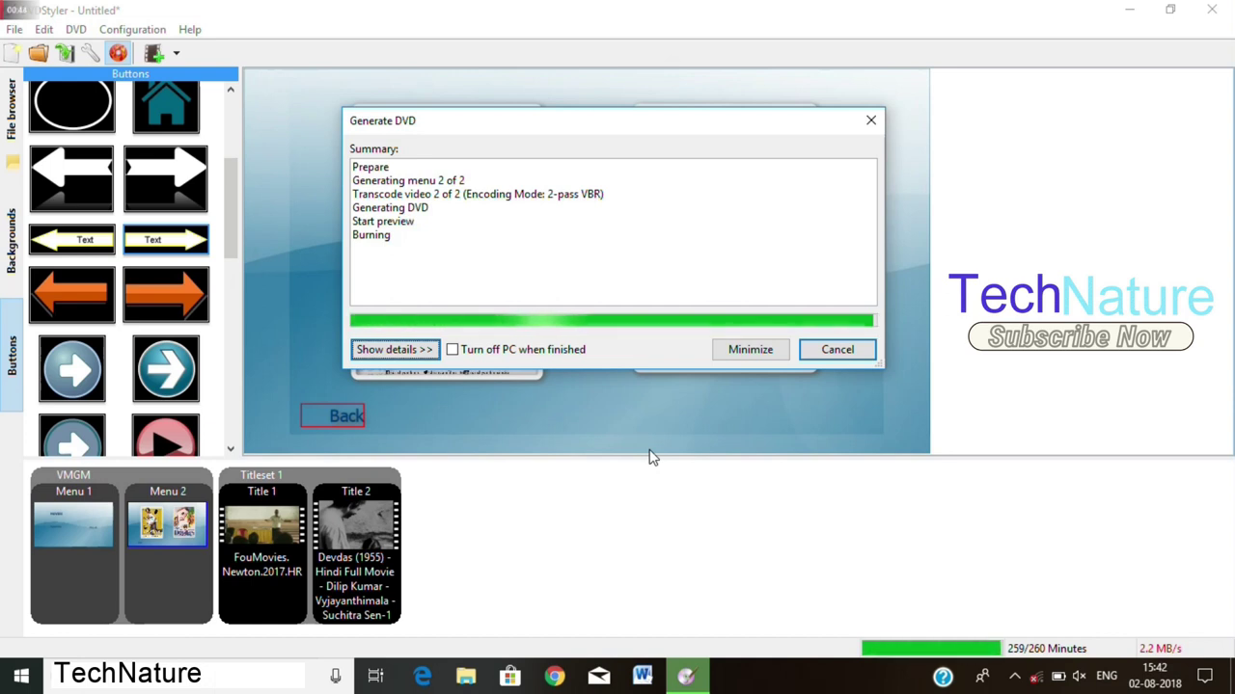
# - Close the finished burn window and exit the program without saving the project, clearing the transcoding cache
pyautogui.click(533, 279)
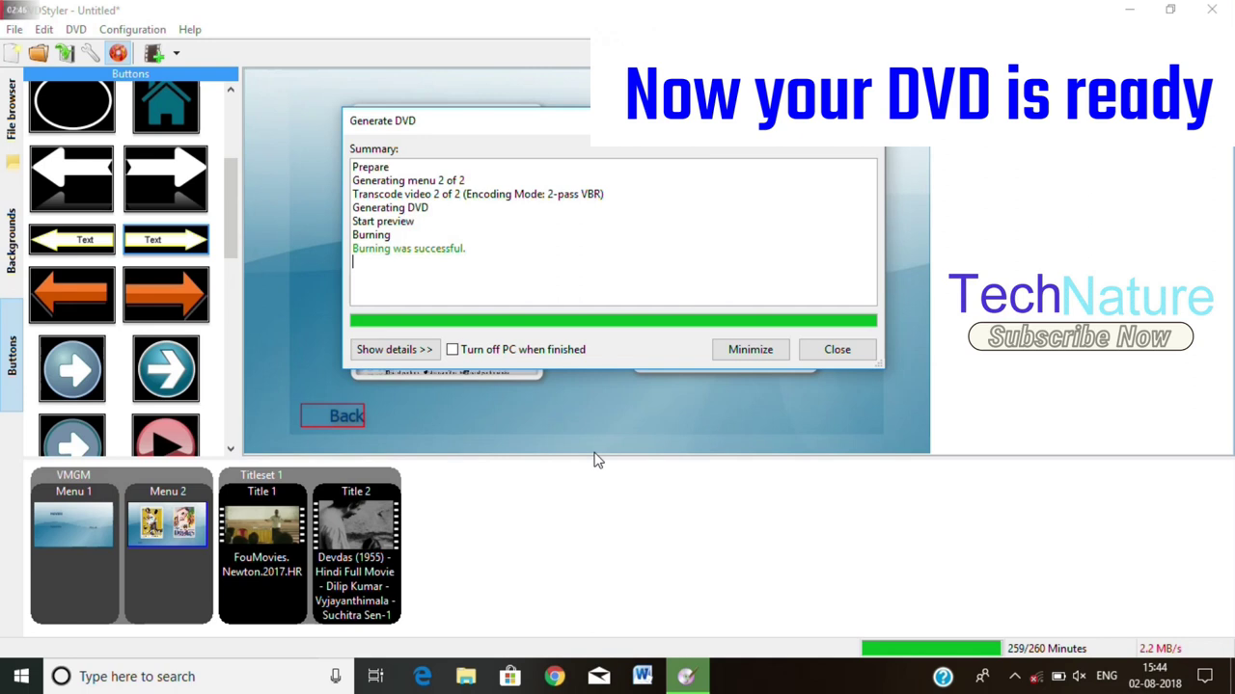
pyautogui.click(837, 350)
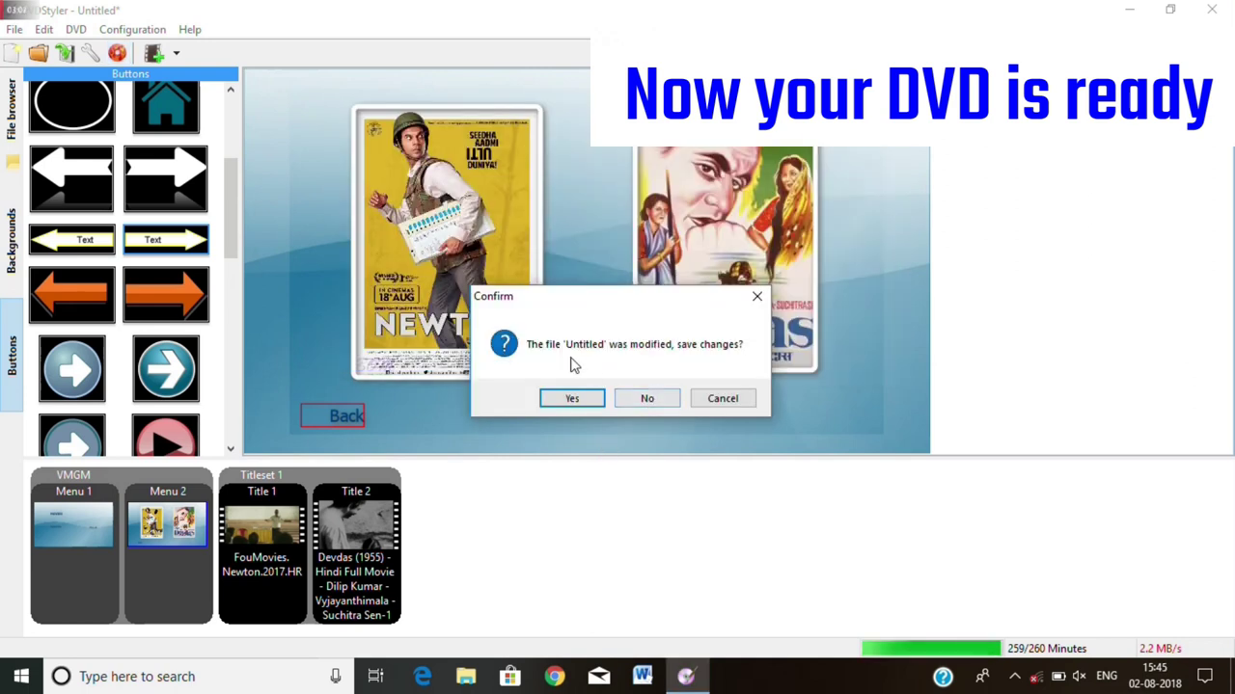
pyautogui.click(656, 403)
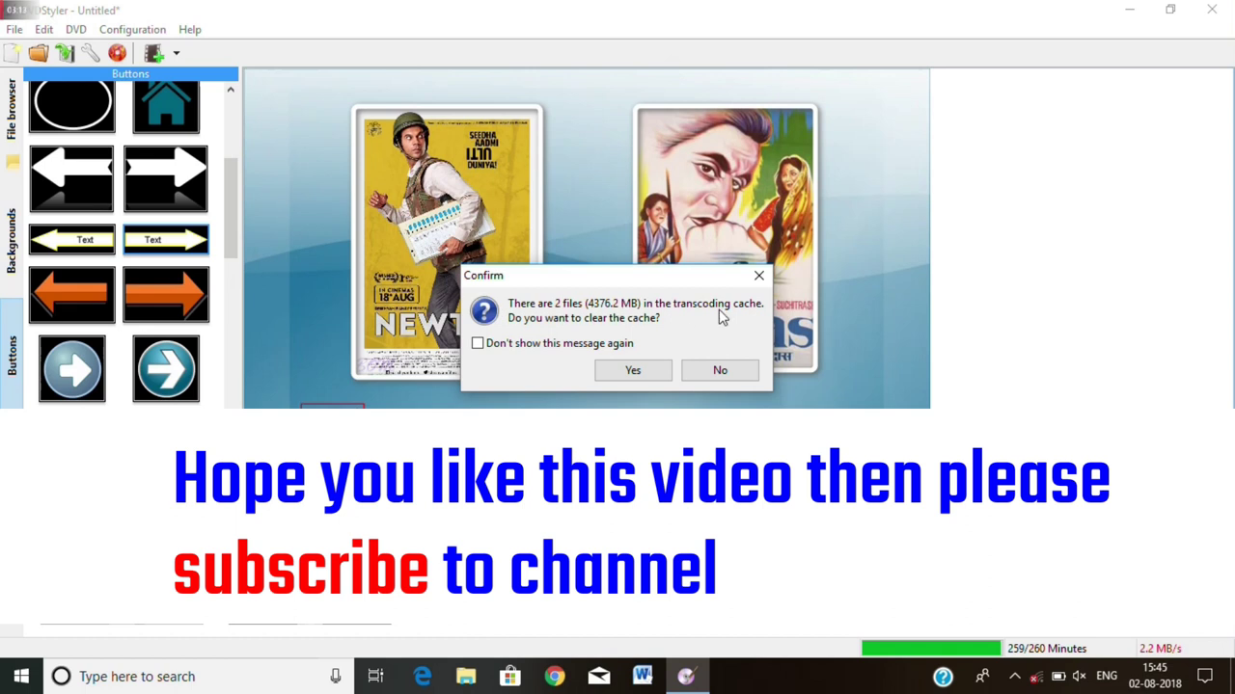
pyautogui.click(624, 375)
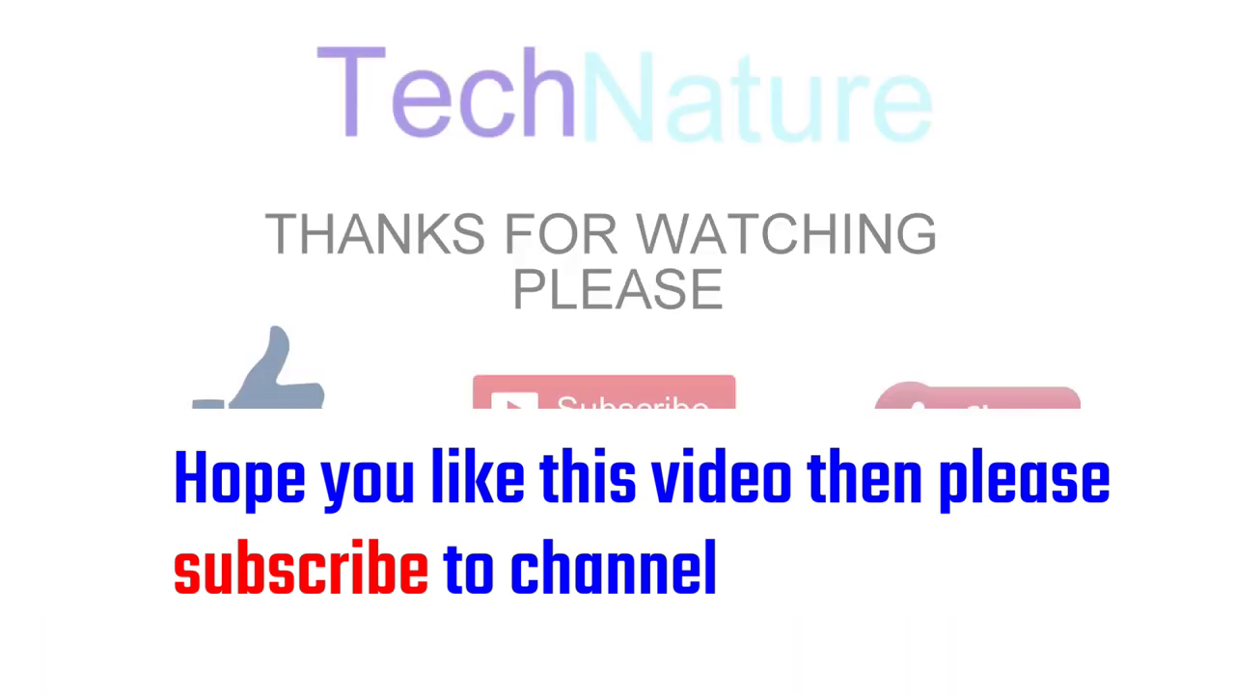